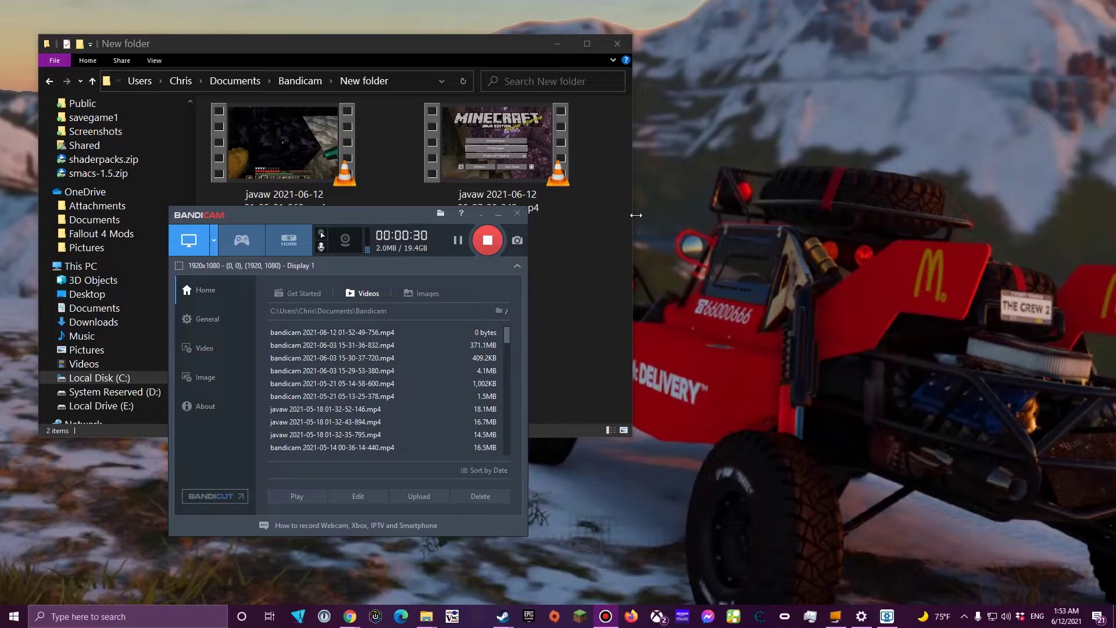
Minimize Bandicam and box-select both javaw video clips in the New folder
click(499, 213)
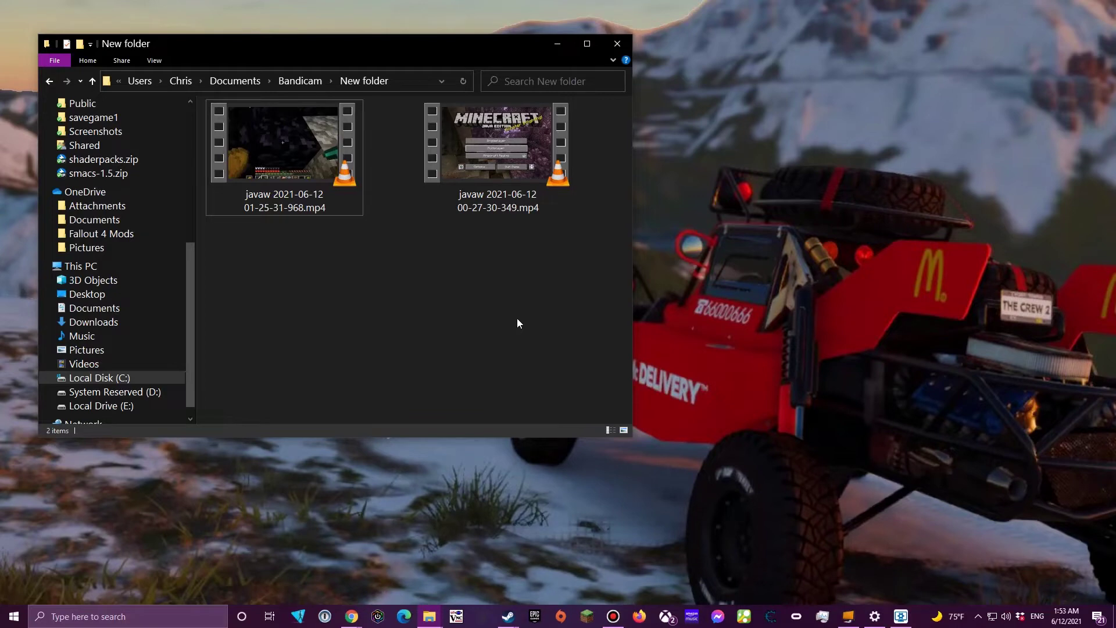
drag(561, 265, 371, 253)
click(403, 264)
drag(567, 256, 292, 199)
Clear the selection of the two javaw clips in the New folder
click(390, 277)
Minimize File Explorer, check the running Bandicam recording, then hide Bandicam again
click(550, 44)
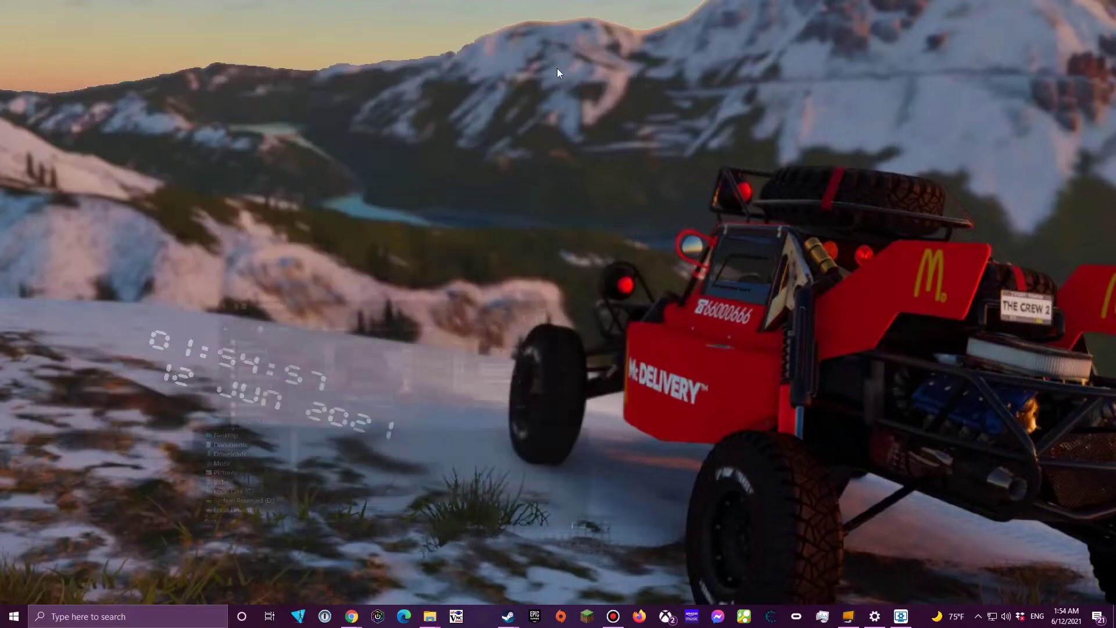
click(615, 618)
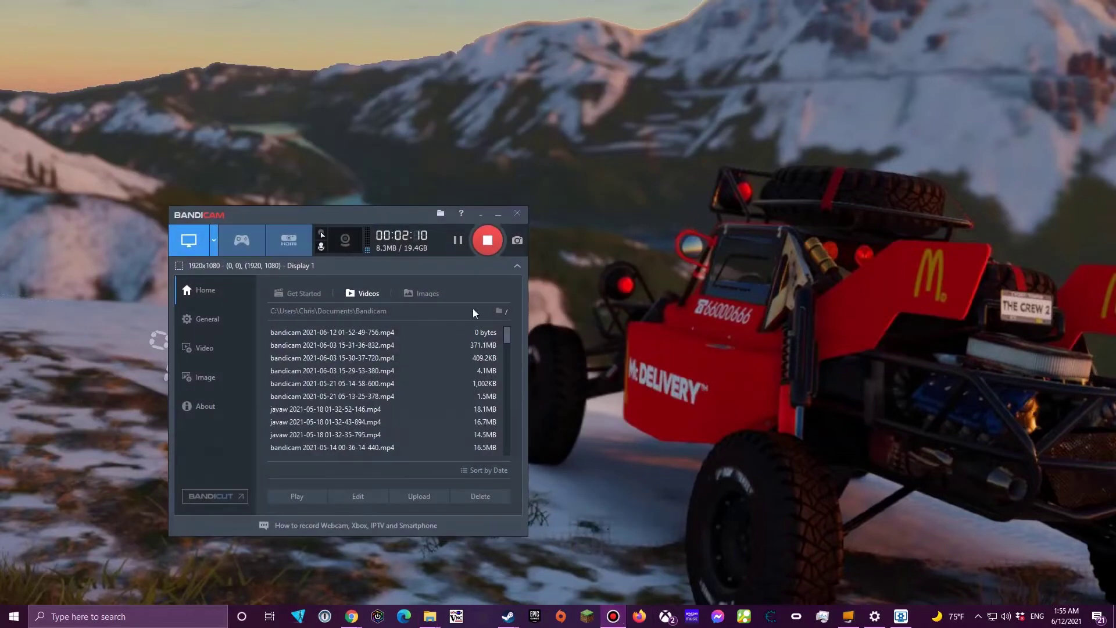
click(499, 215)
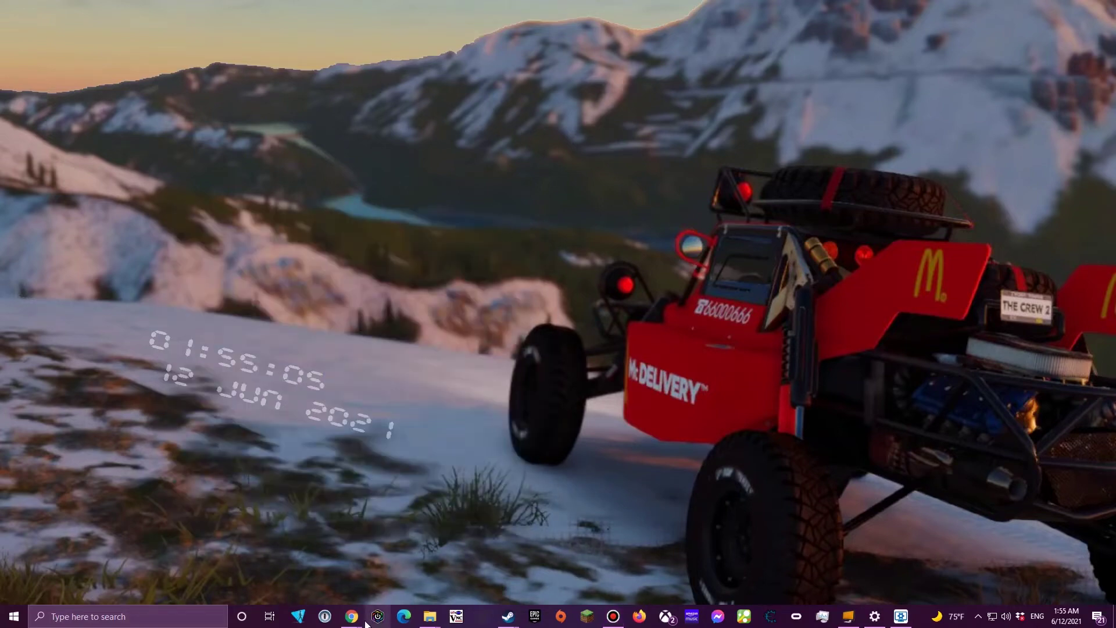
mouse_move(351, 616)
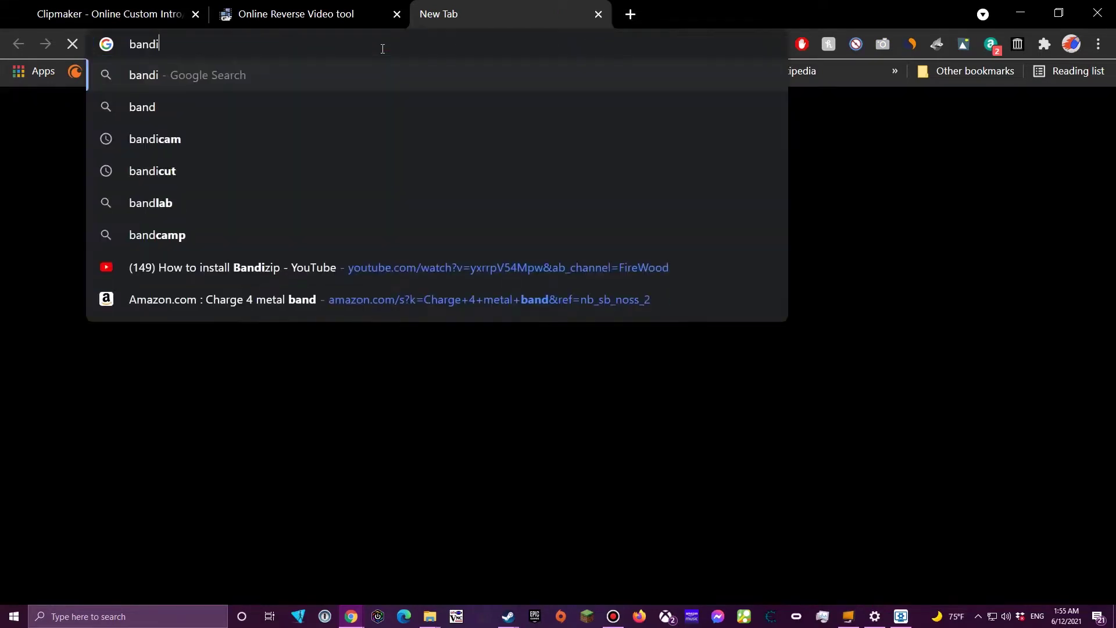
Search Google for 'bandicam' and open the official bandicam.com website
key(Return)
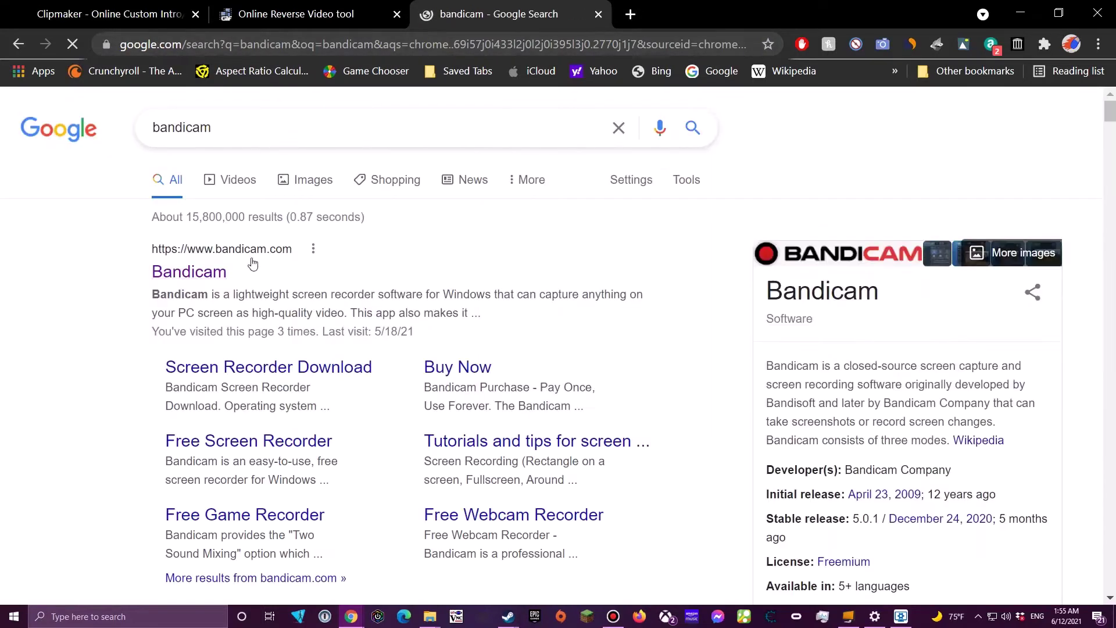
click(199, 274)
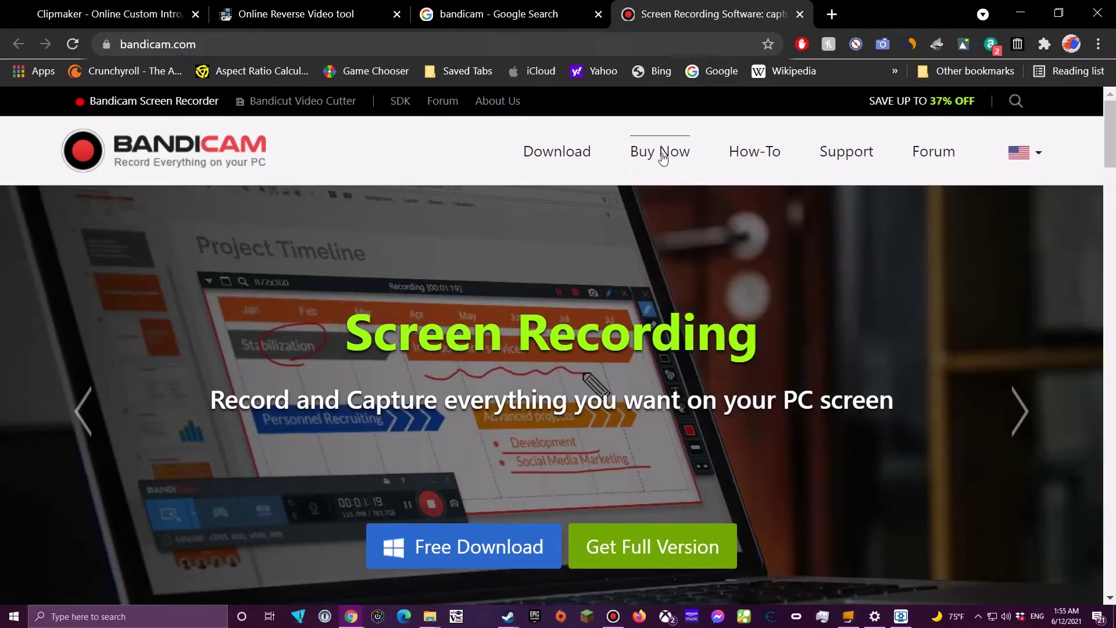
Open the Bandicam Buy Now page and browse the license prices
click(663, 153)
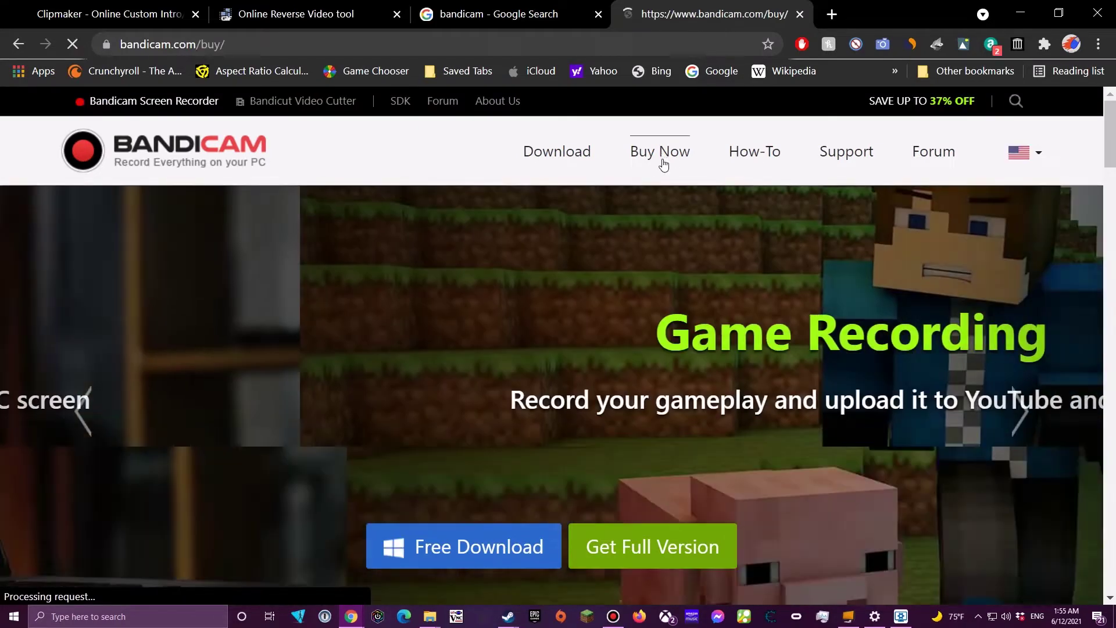
scroll(625, 306, down, 2)
scroll(625, 305, down, 2)
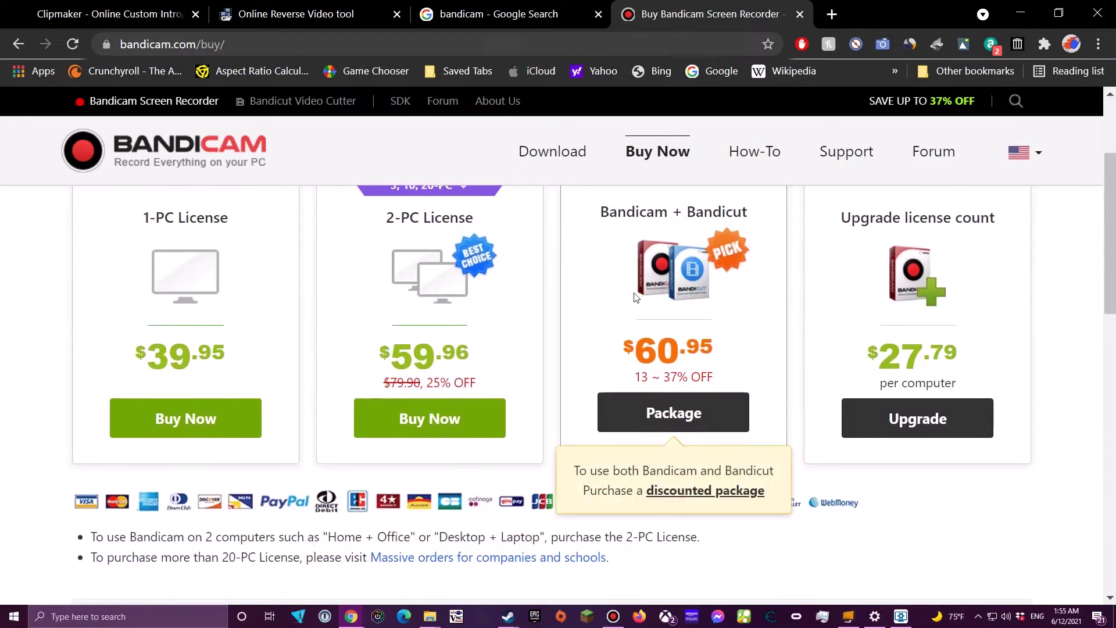
scroll(643, 320, up, 3)
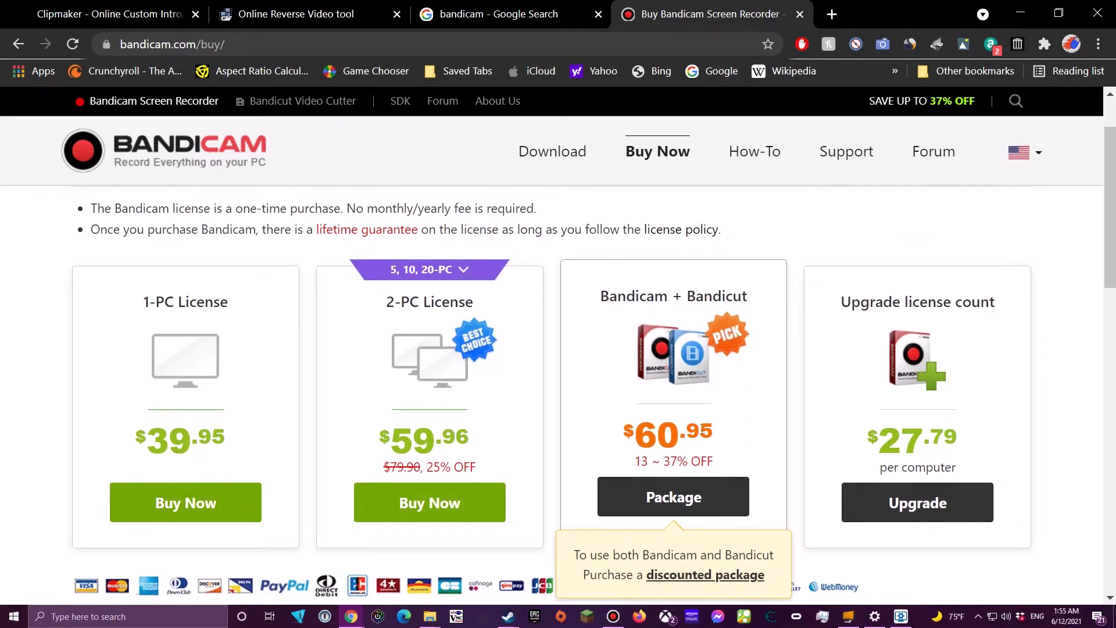
scroll(742, 339, down, 1)
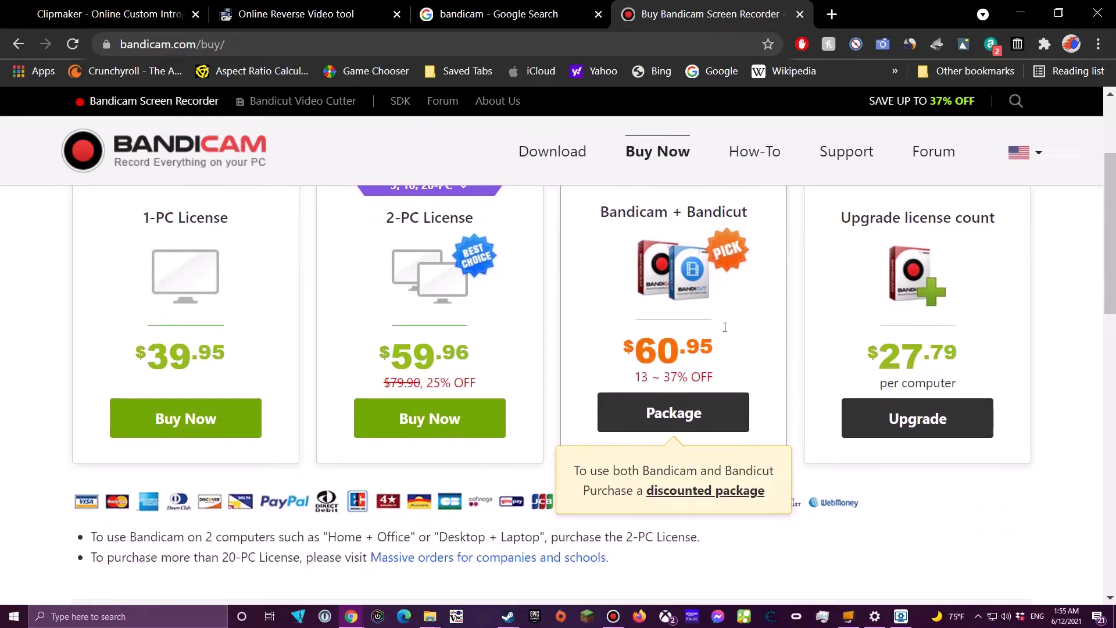
scroll(719, 228, up, 1)
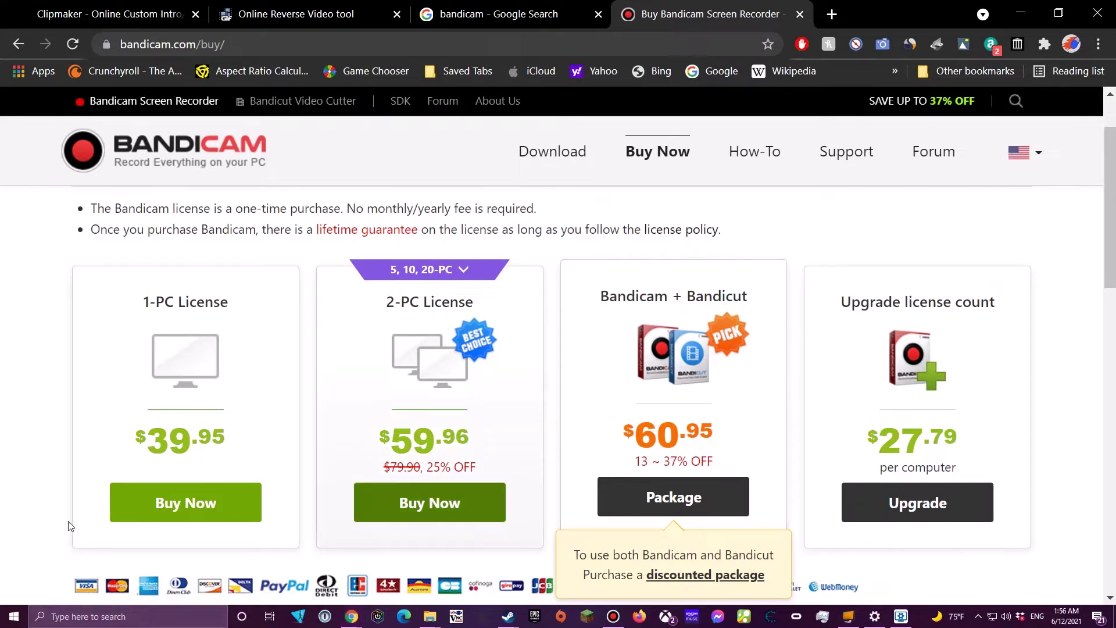
Scroll through the license cards and FAQ, then return to the bandicam search results
key(super)
key(super)
scroll(46, 410, down, 2)
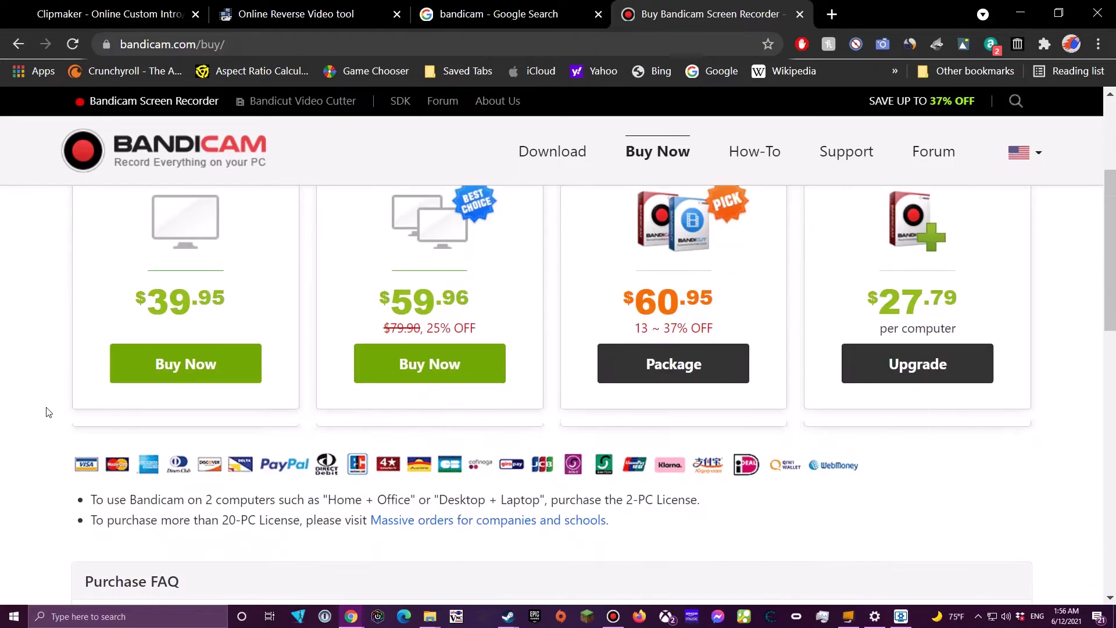
scroll(48, 413, down, 9)
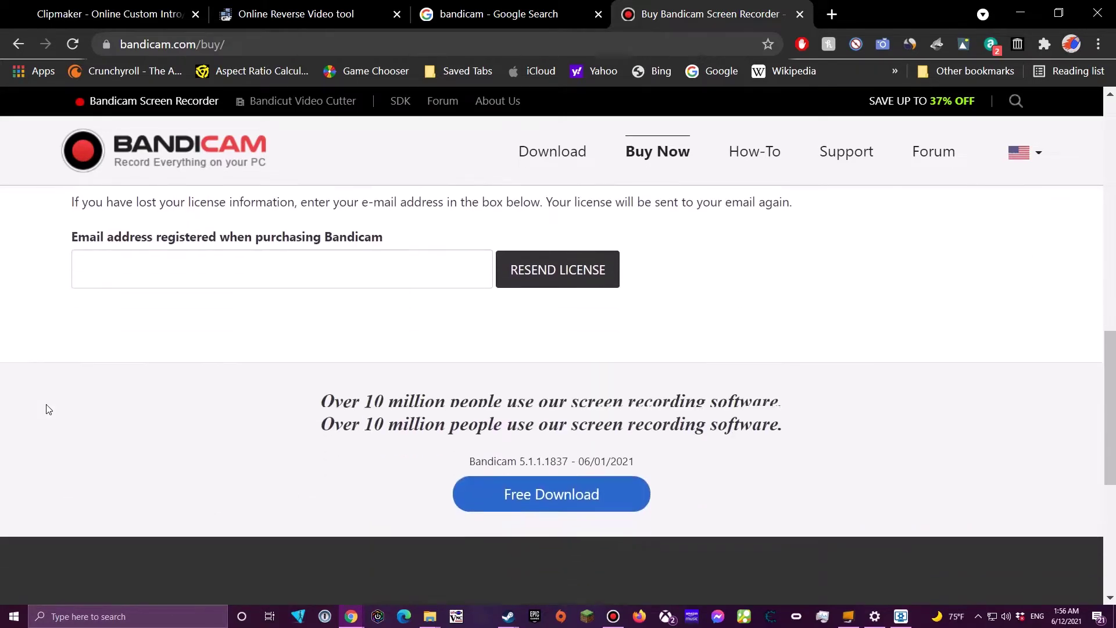
scroll(47, 407, down, 2)
scroll(57, 407, up, 12)
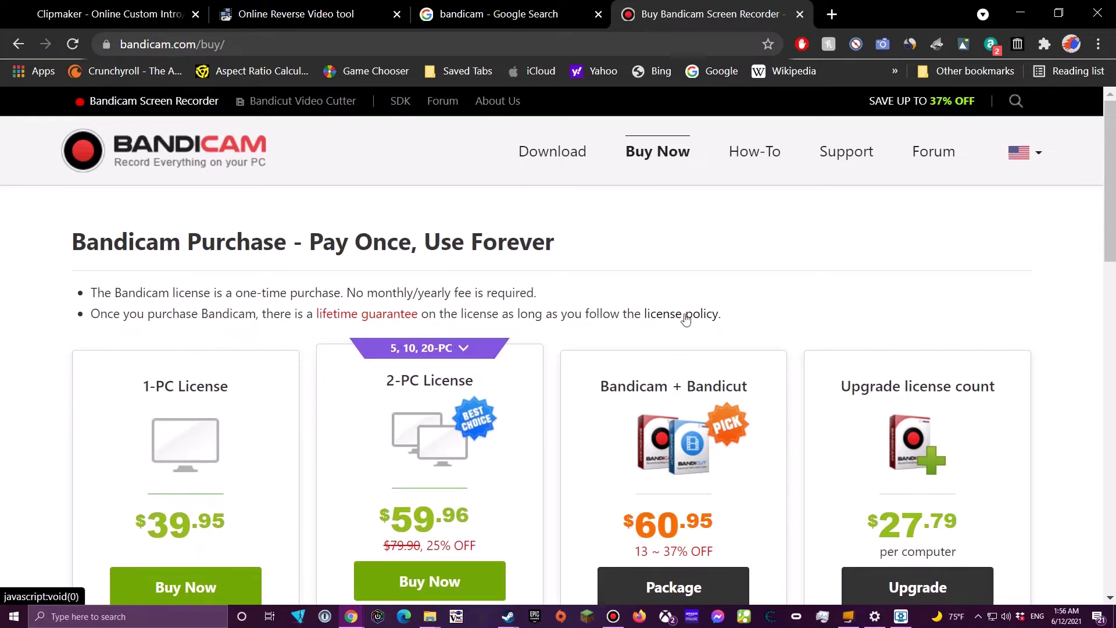
scroll(1087, 372, down, 3)
scroll(1082, 378, up, 3)
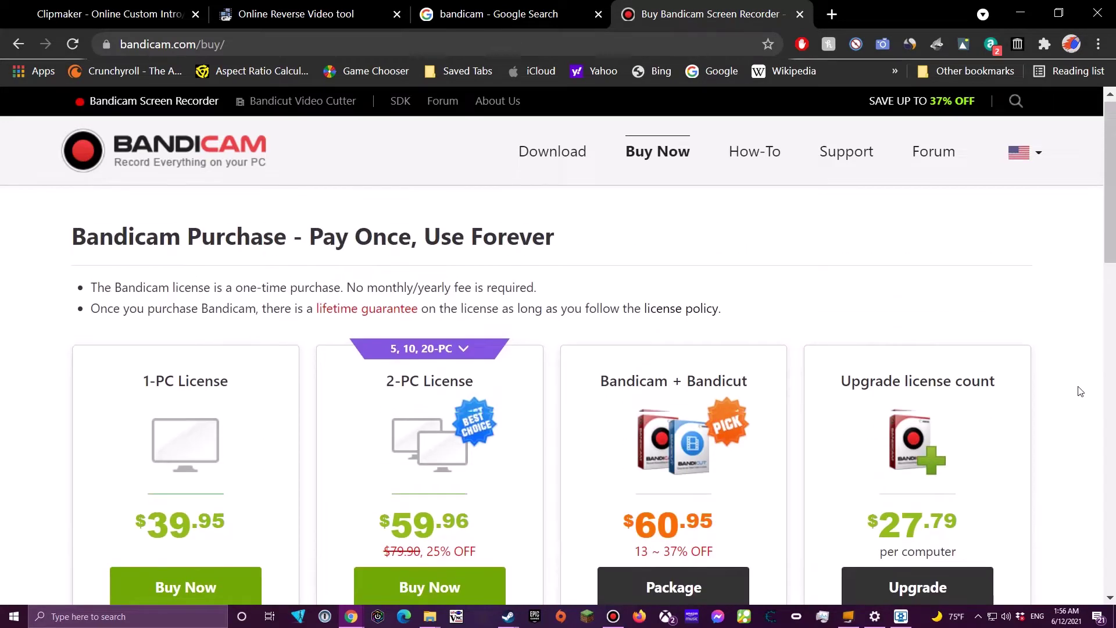
scroll(1081, 391, down, 1)
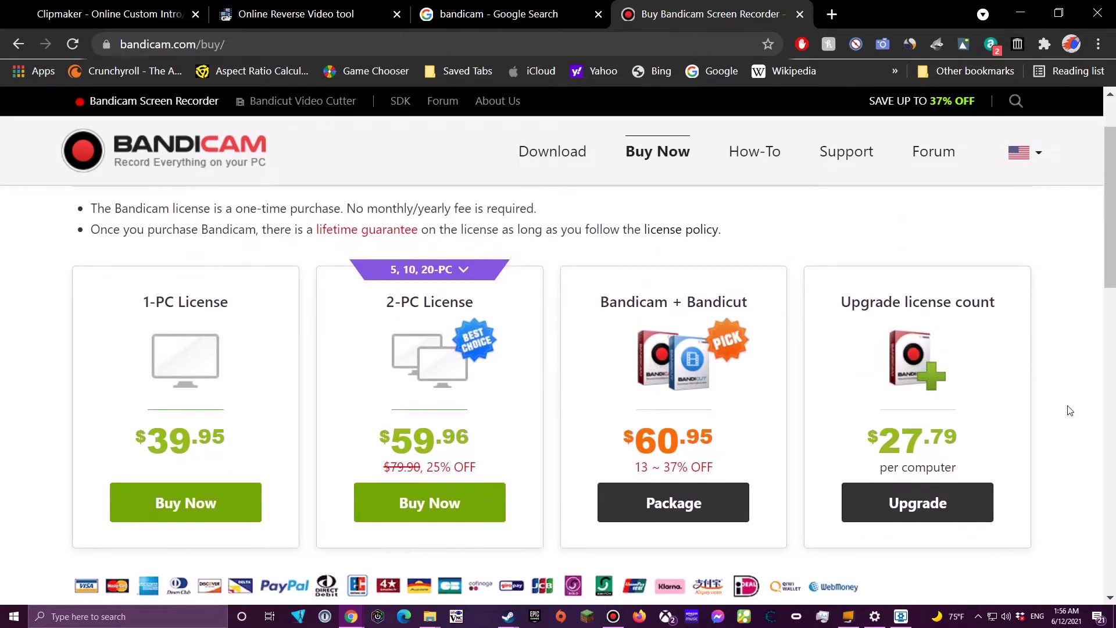
scroll(1070, 411, down, 10)
scroll(992, 424, up, 12)
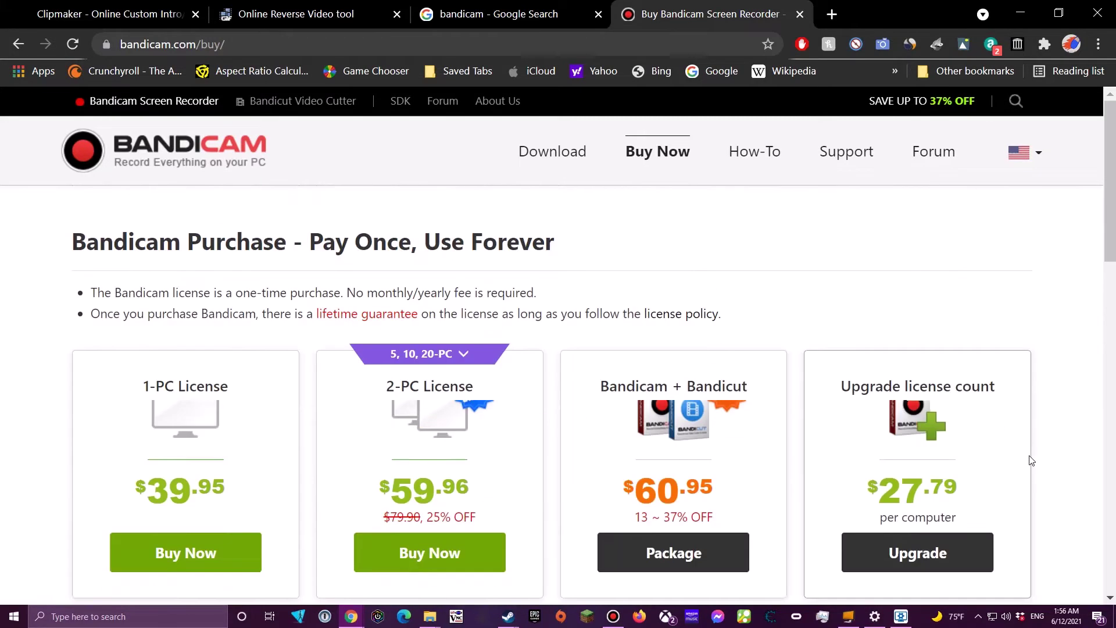
click(499, 6)
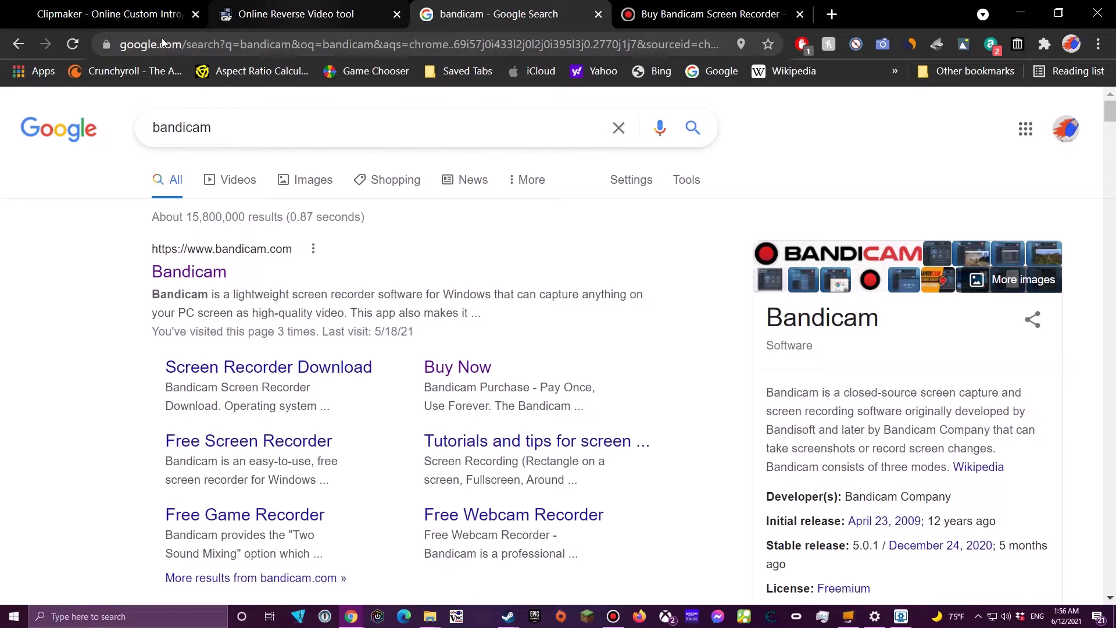
Switch to the Panzoid Clipmaker tab, then bring up the Windows Start menu
key(ctrl+shift+Tab)
click(114, 16)
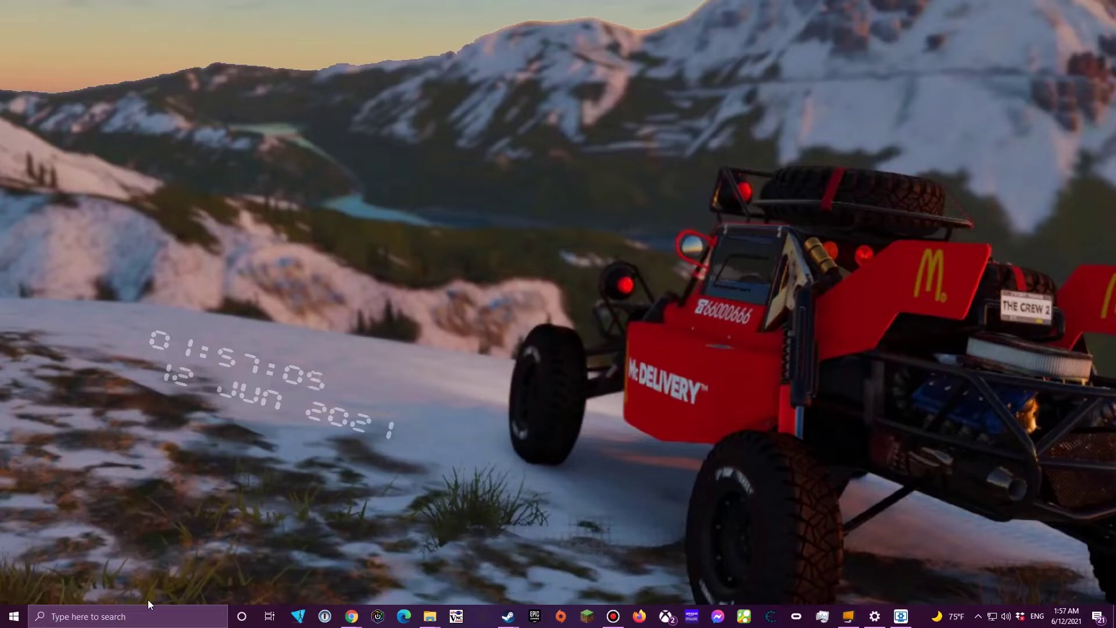
click(11, 622)
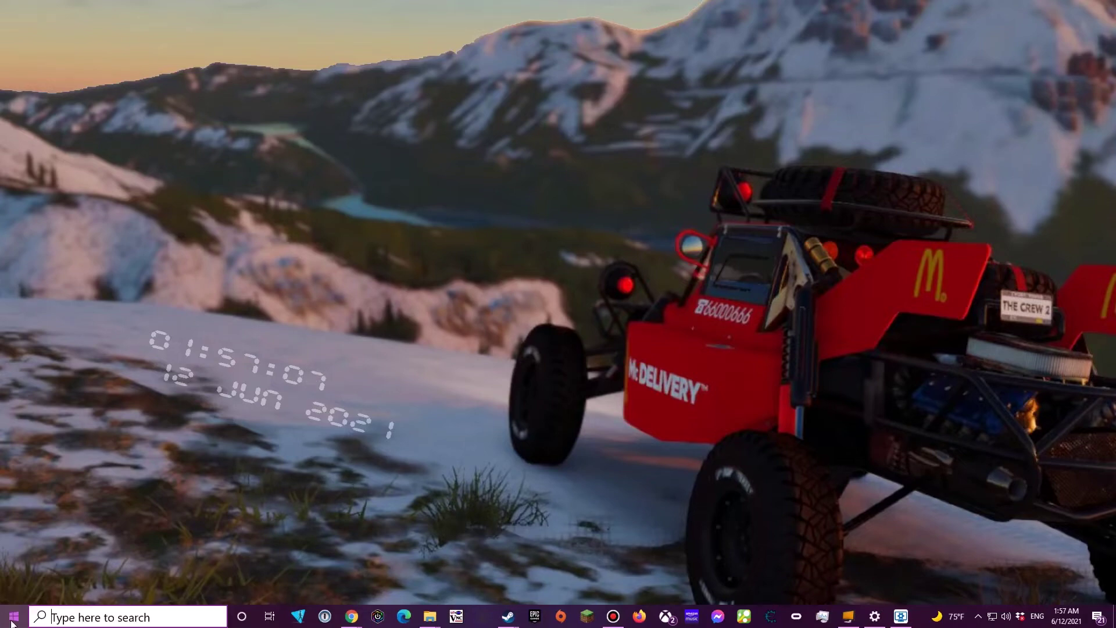
mouse_move(21, 566)
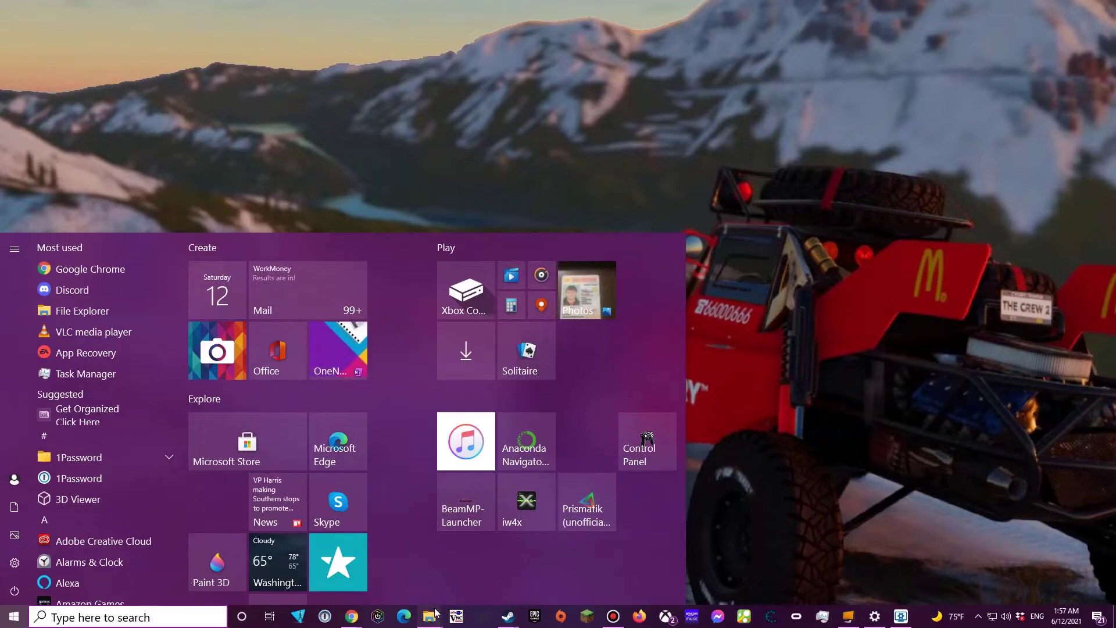
mouse_move(435, 612)
click(571, 581)
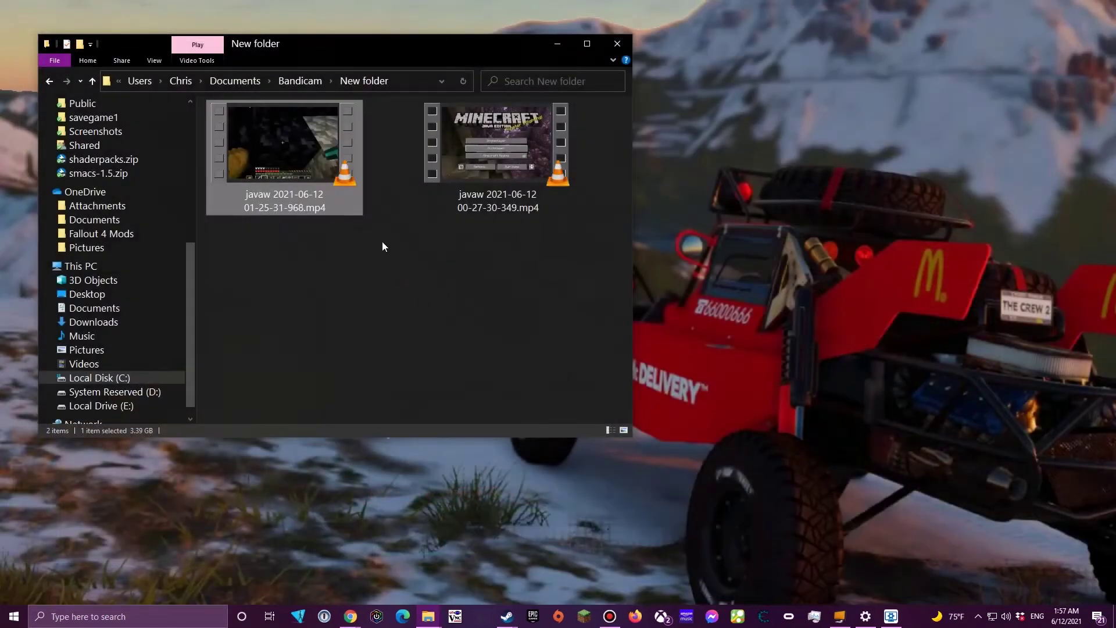
right_click(518, 158)
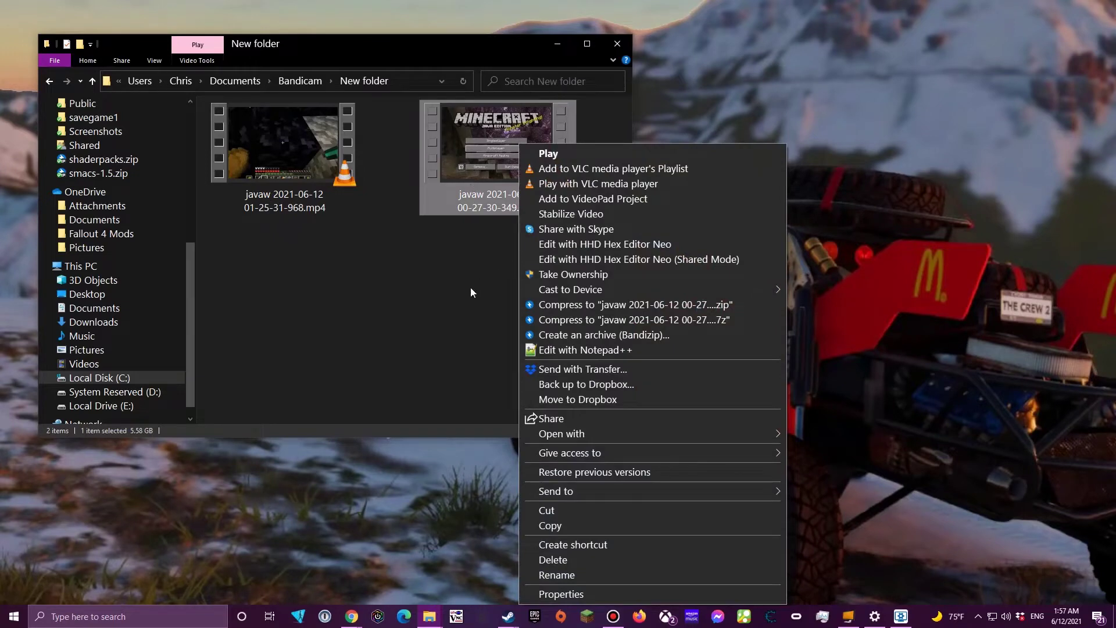
mouse_move(571, 436)
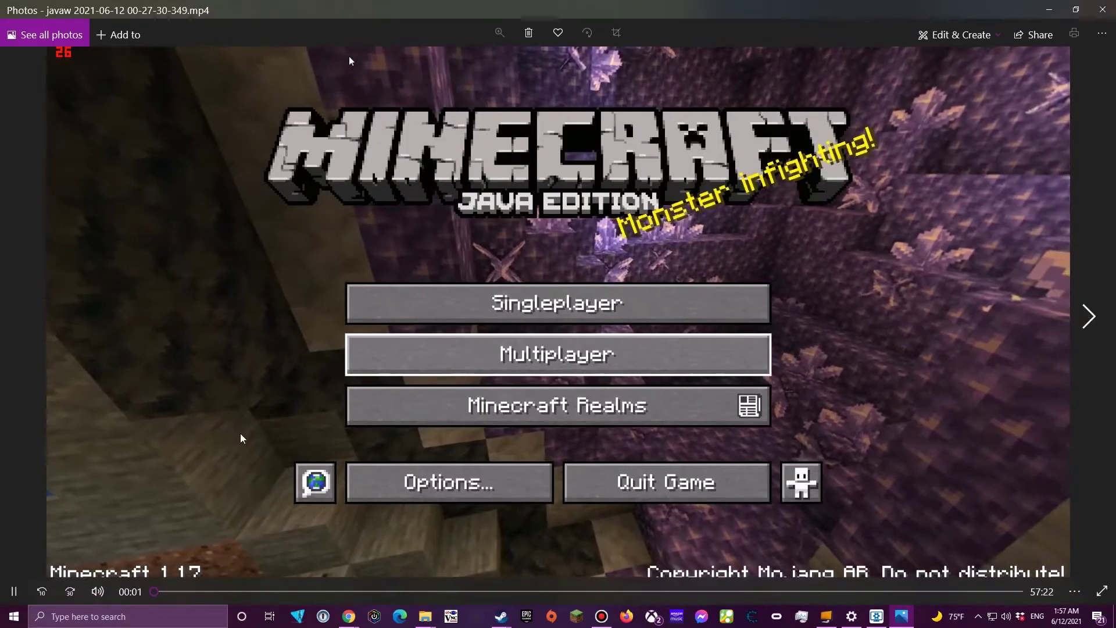
Pause the Minecraft clip and show the Edit & Create options including Trim
click(11, 593)
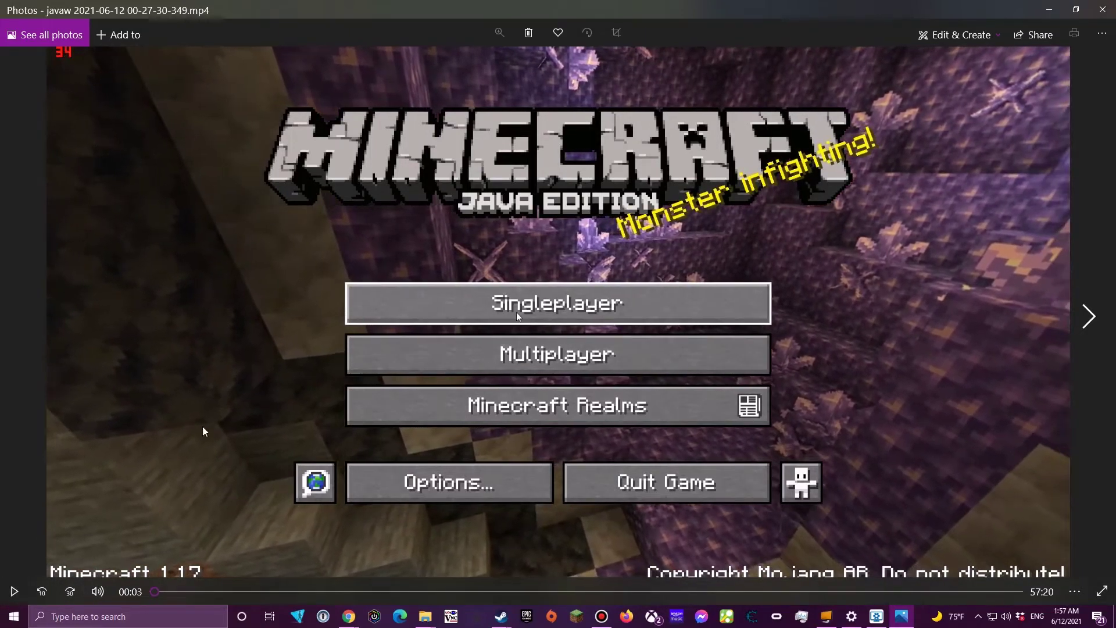
click(1105, 34)
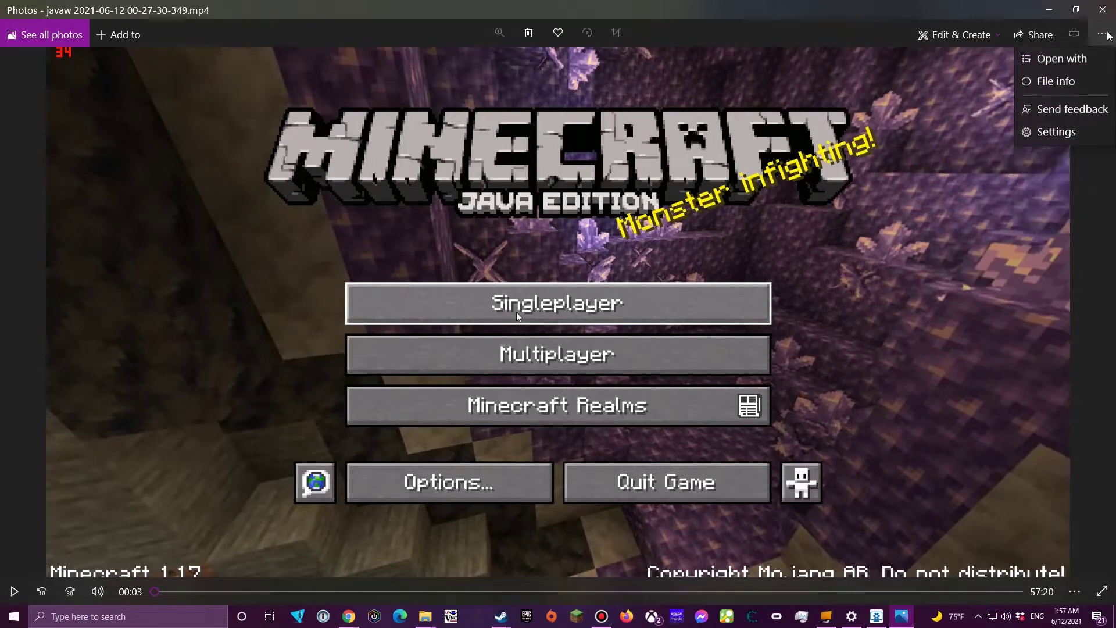
click(969, 36)
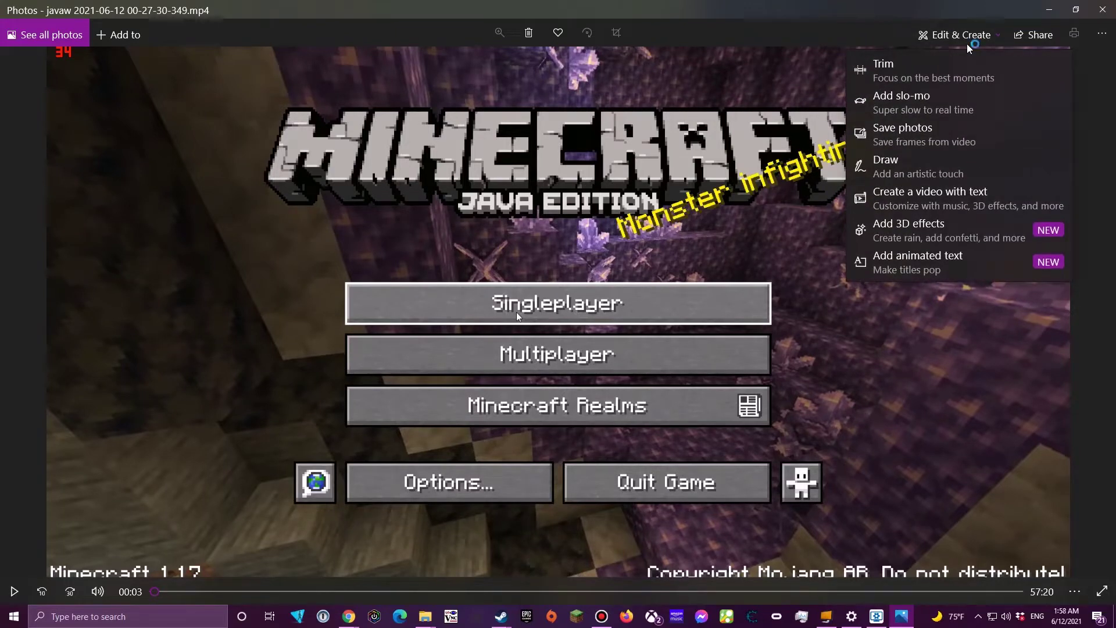
Open Trim, preview the clip from around 1:18, then cancel without saving
click(949, 83)
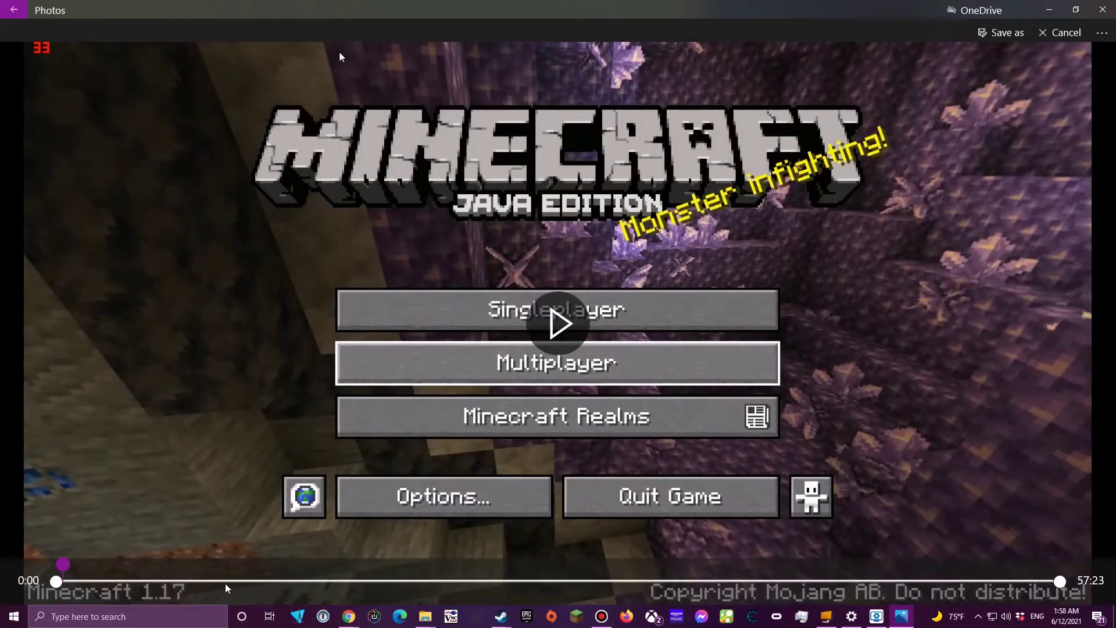
drag(63, 564, 376, 565)
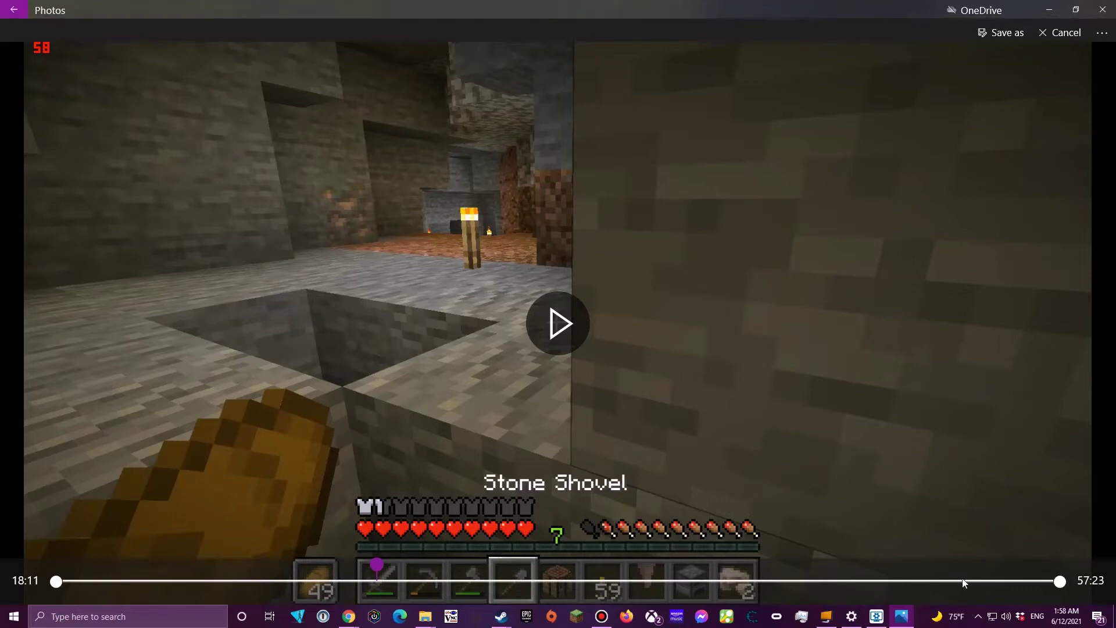
click(557, 336)
click(556, 337)
click(556, 343)
click(557, 343)
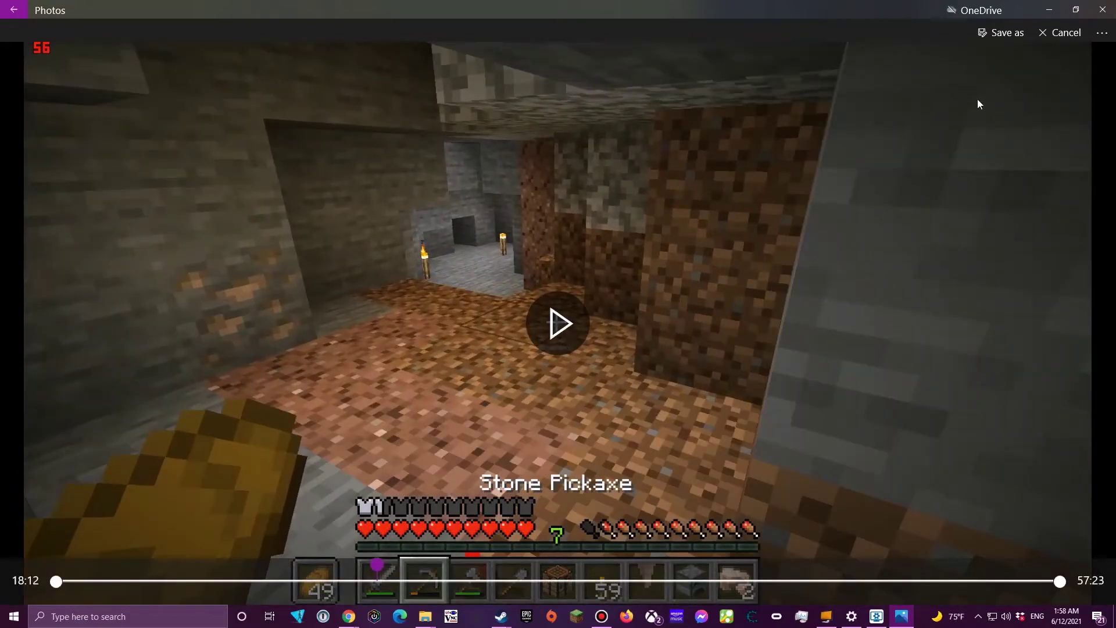
click(1057, 36)
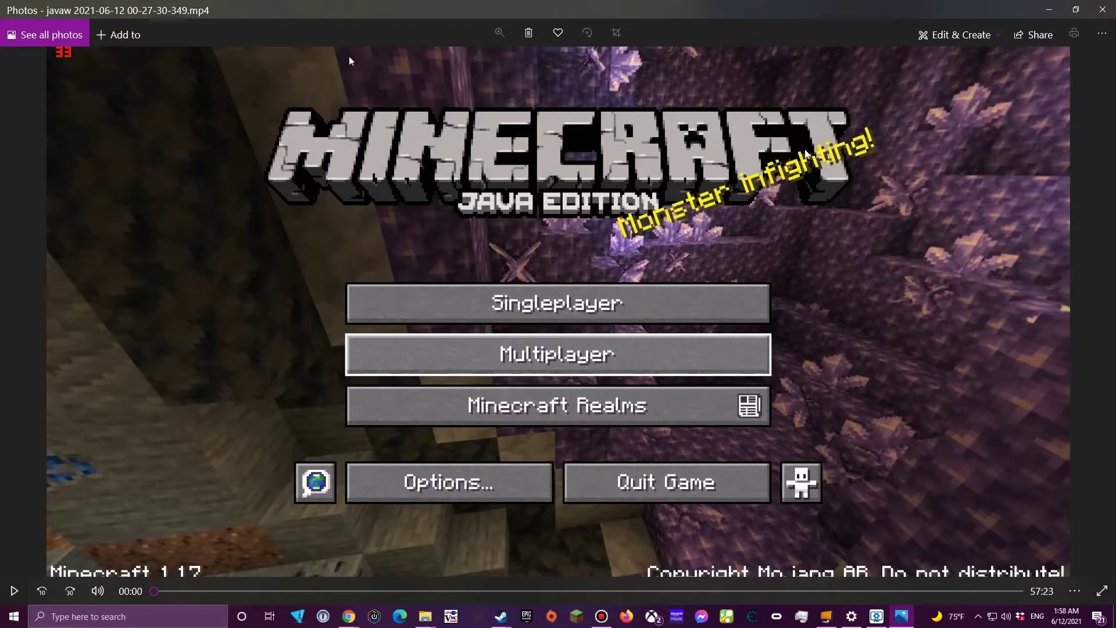
Choose Add 3D effects from Edit & Create for the Minecraft clip
click(983, 36)
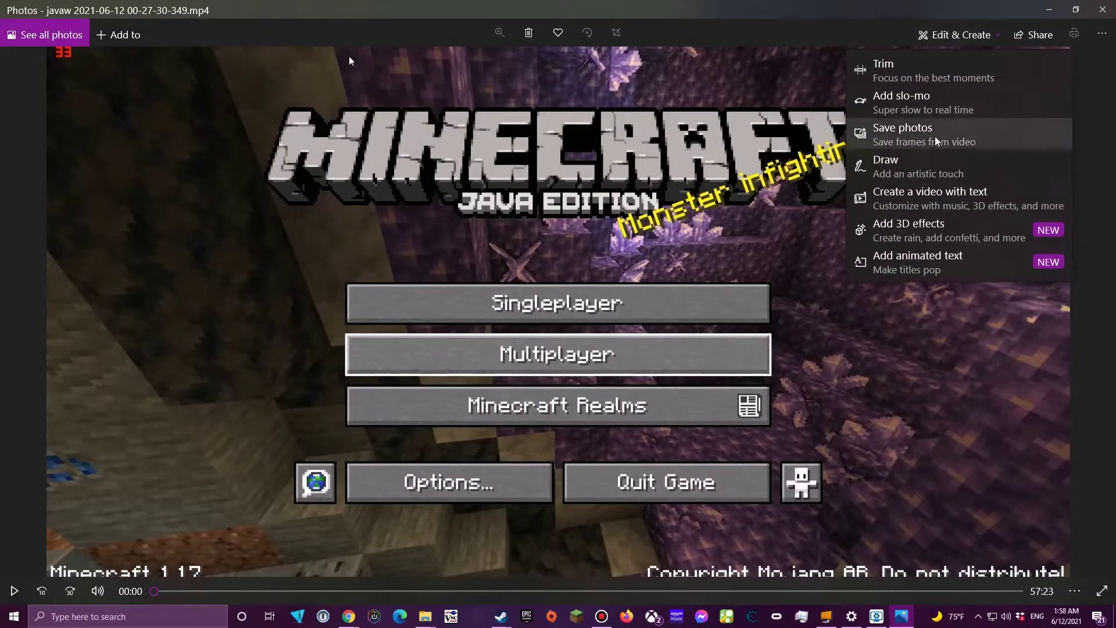
click(904, 226)
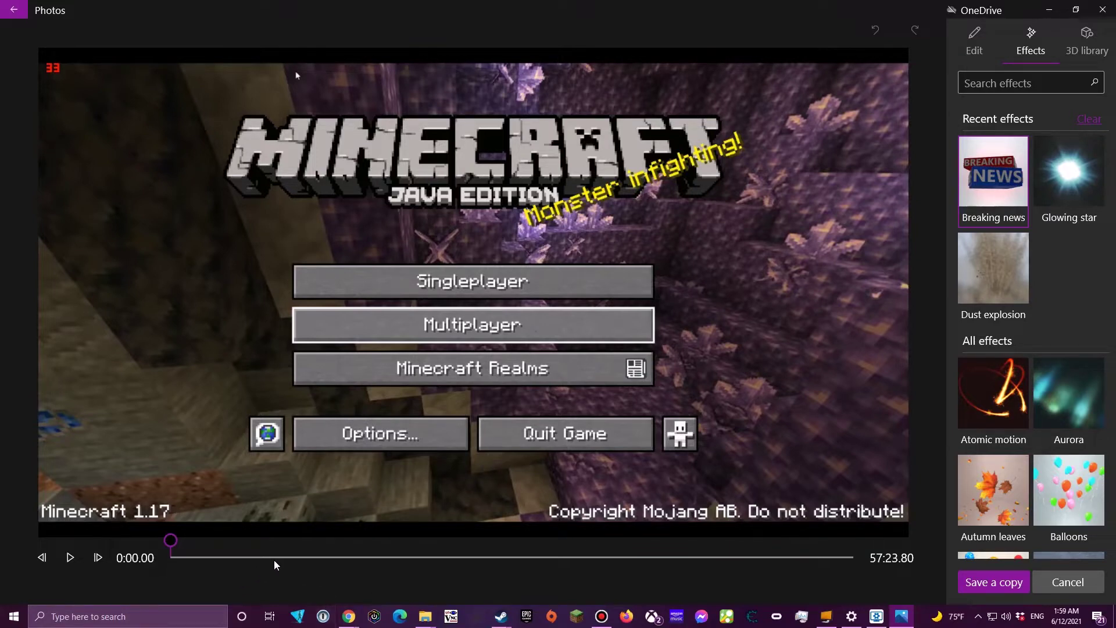
Scrub the Minecraft clip between 12:32 and 19:05, ending at the furnace scene
click(317, 557)
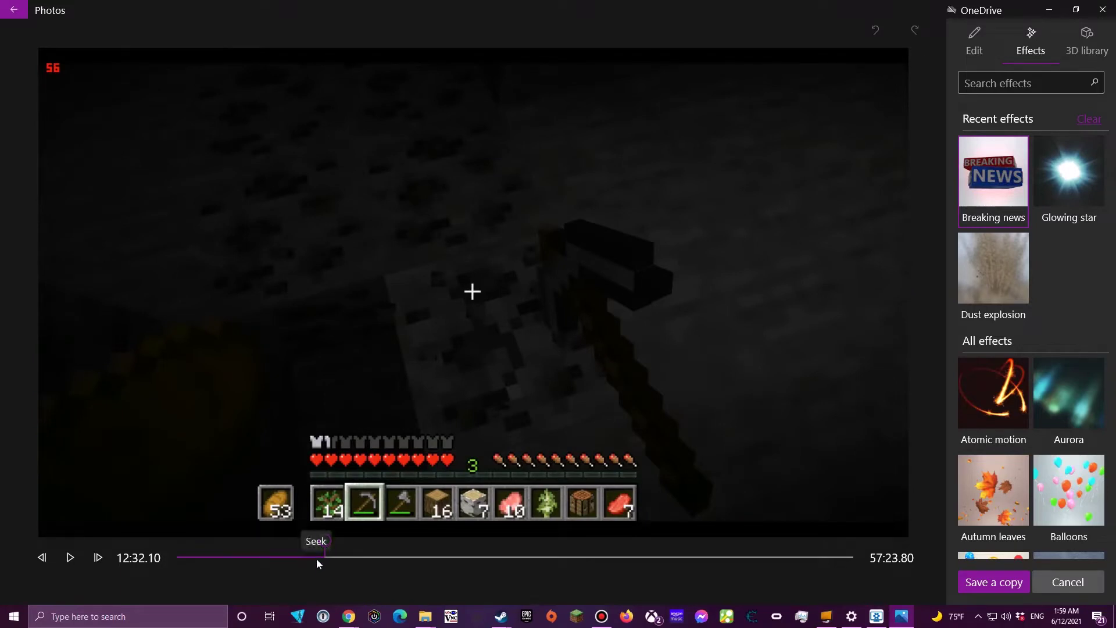
click(403, 557)
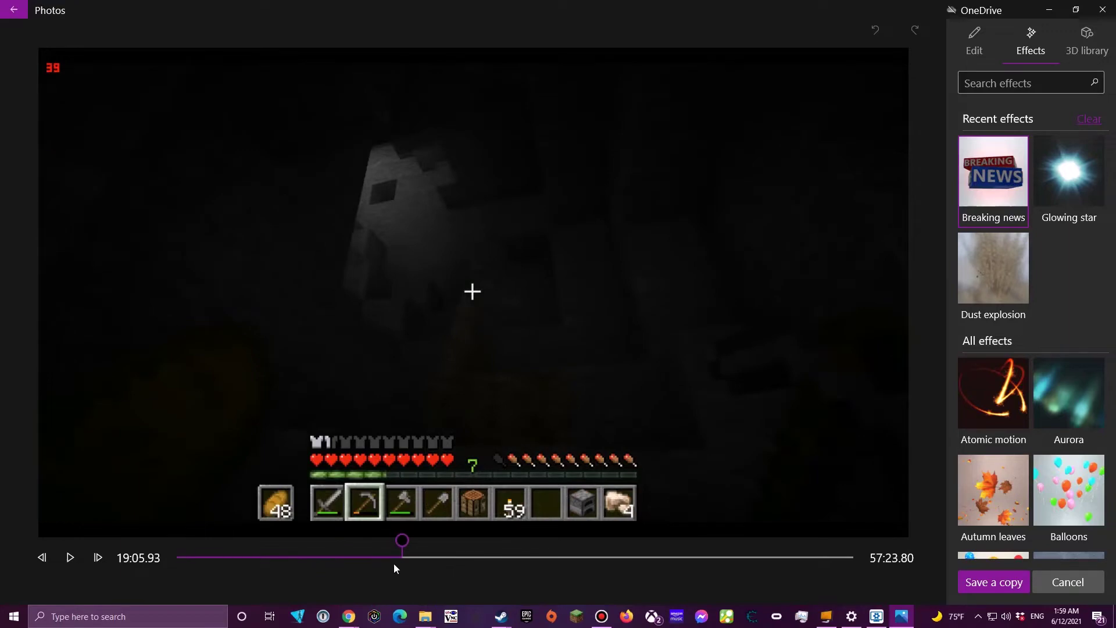
drag(375, 557, 326, 556)
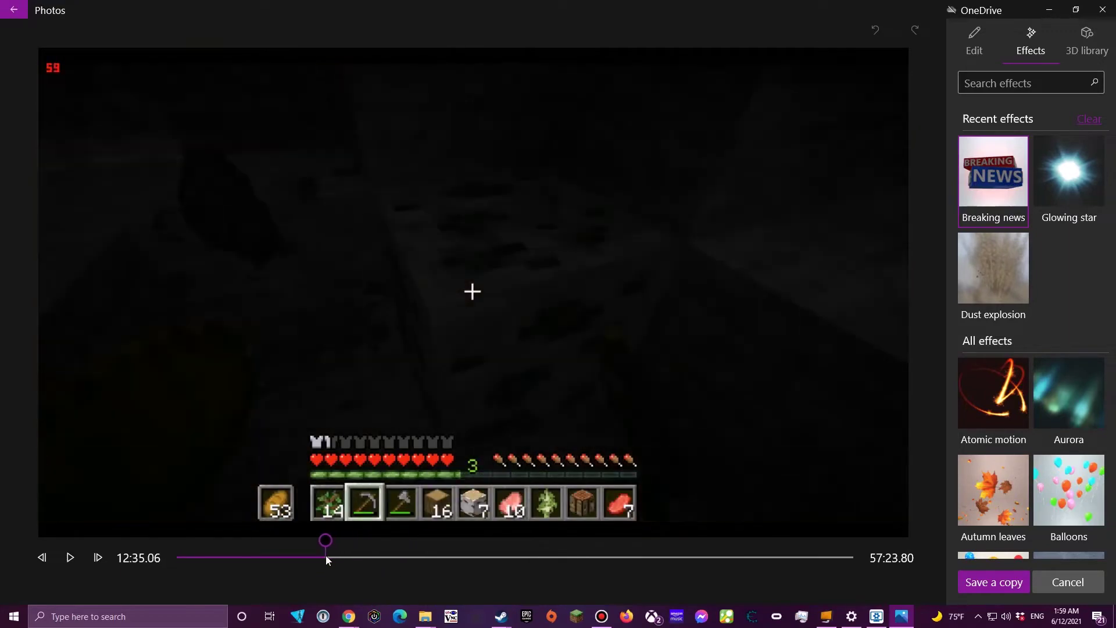
drag(327, 560, 409, 571)
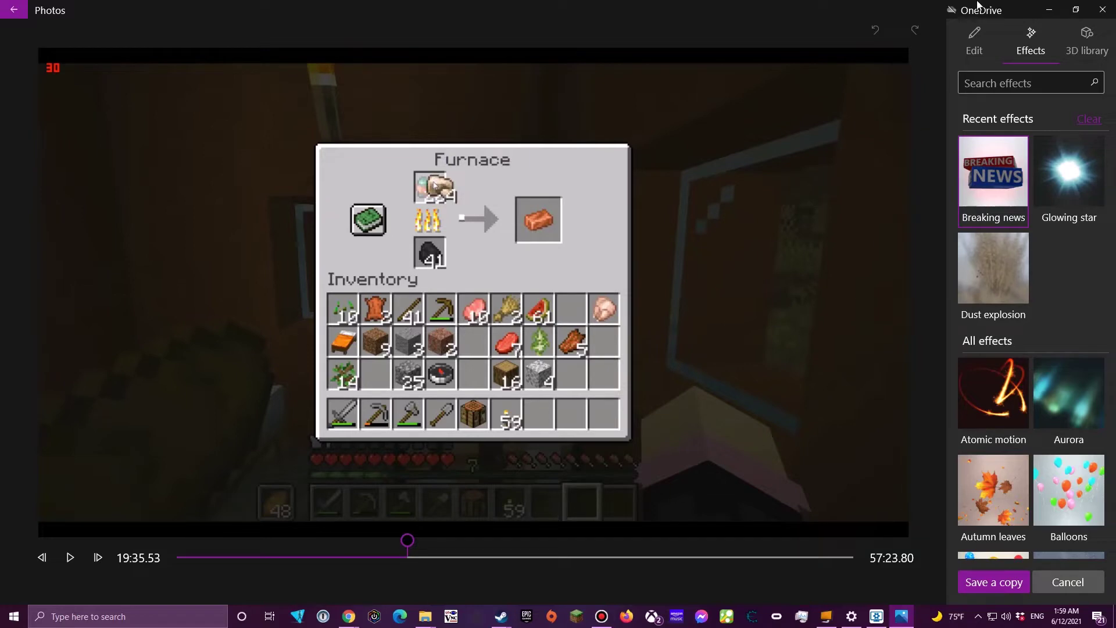
Check the added-effect settings, then seek past the cave scene to the desert at 23:53
click(966, 50)
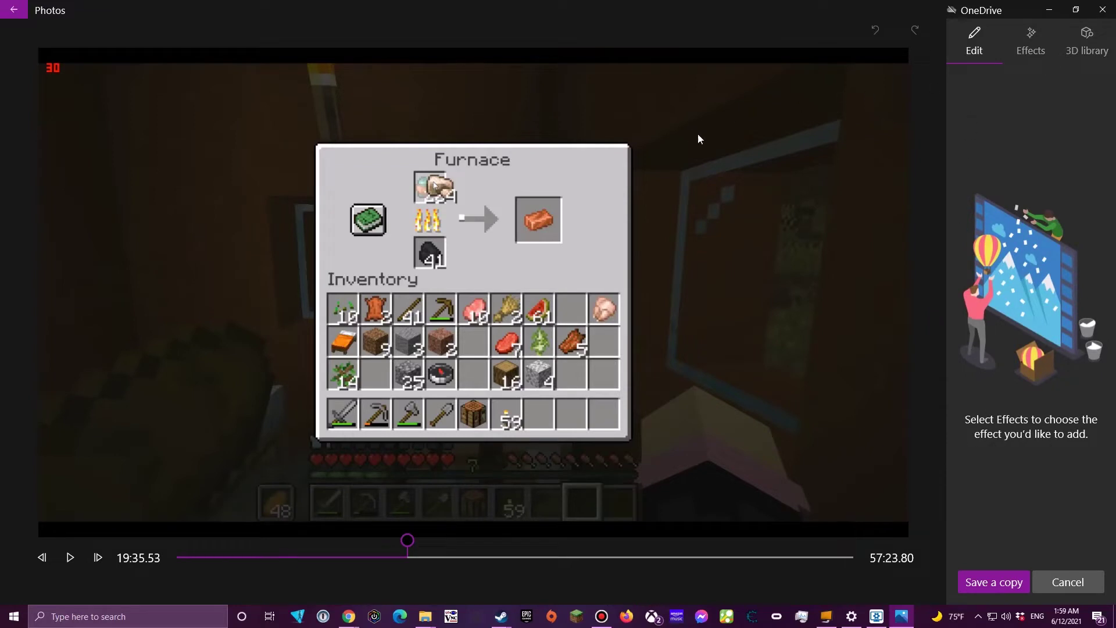
click(1032, 52)
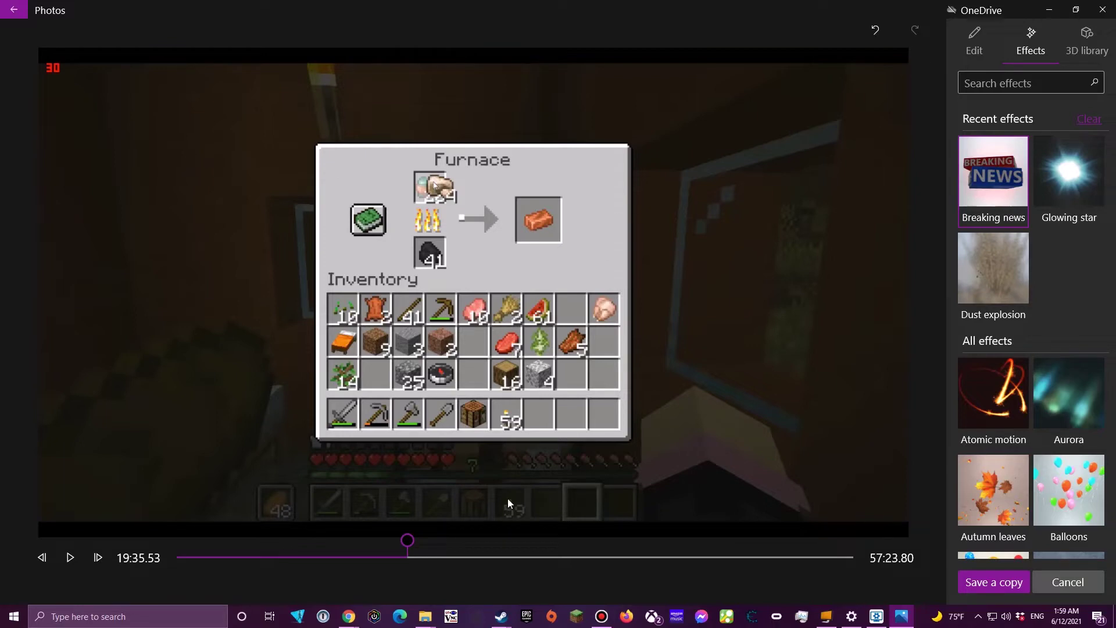
drag(406, 544, 400, 547)
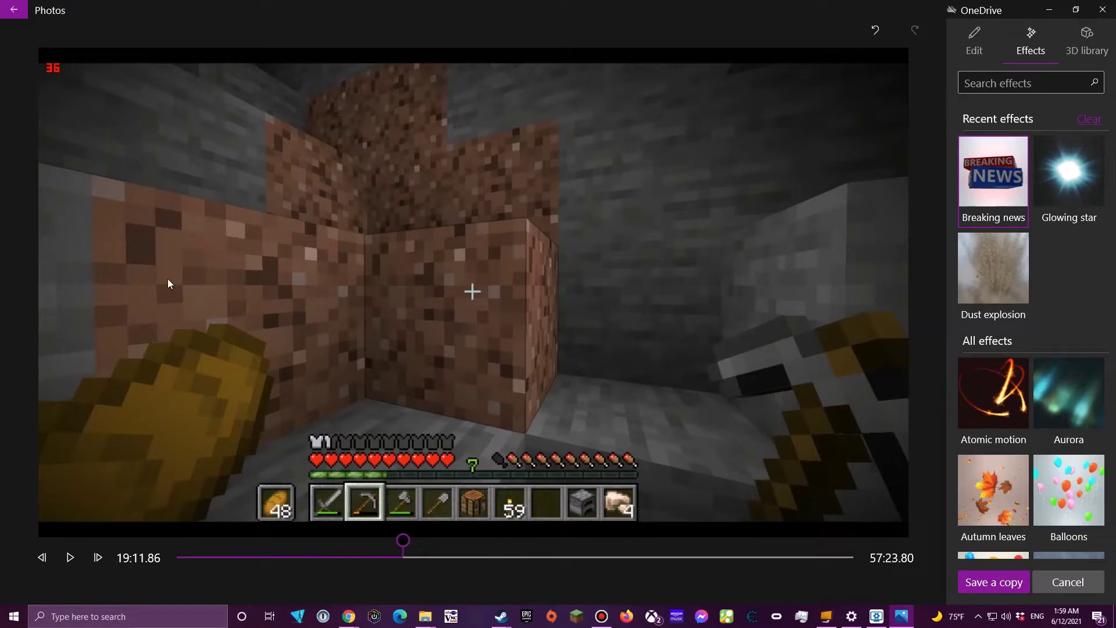
click(459, 557)
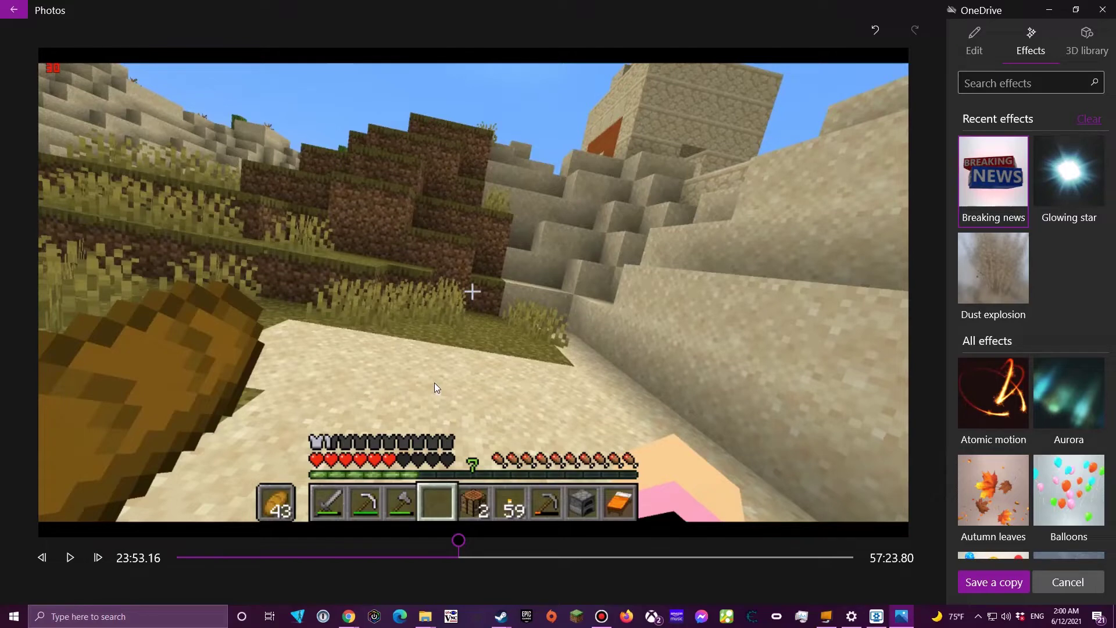
Scroll the effects library down to Butterflies and scrub to 23:08 showing the /locate command
scroll(1041, 430, down, 5)
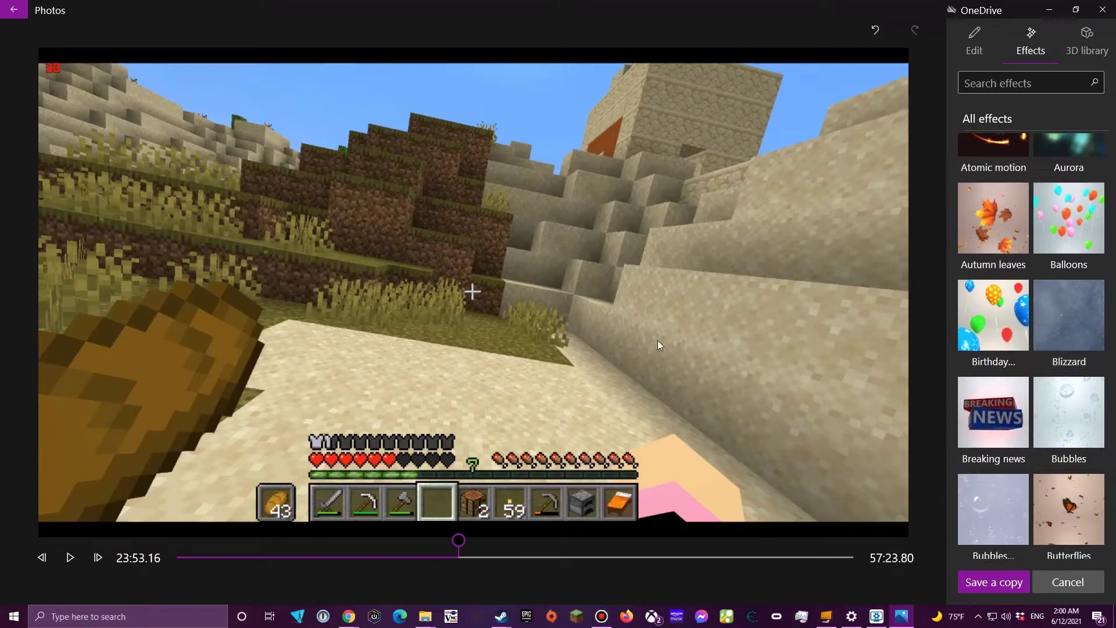
mouse_move(455, 542)
mouse_down()
mouse_move(848, 559)
mouse_move(263, 530)
mouse_move(458, 532)
mouse_up()
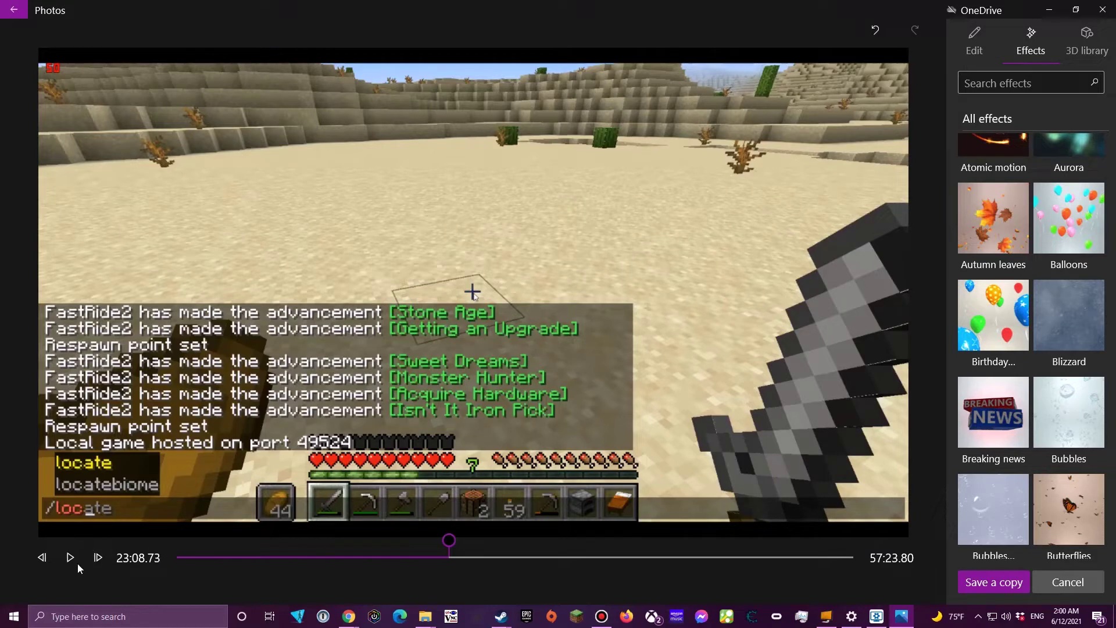
Add Breaking news at 23:02, move it to the lower-left corner, and preview playback
click(448, 542)
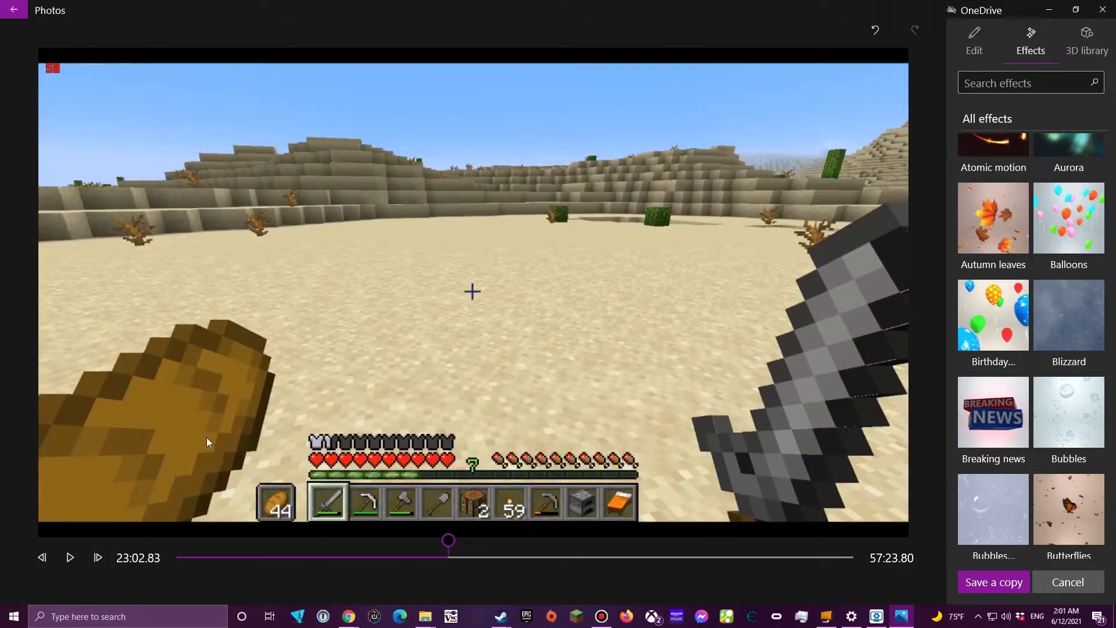
click(987, 425)
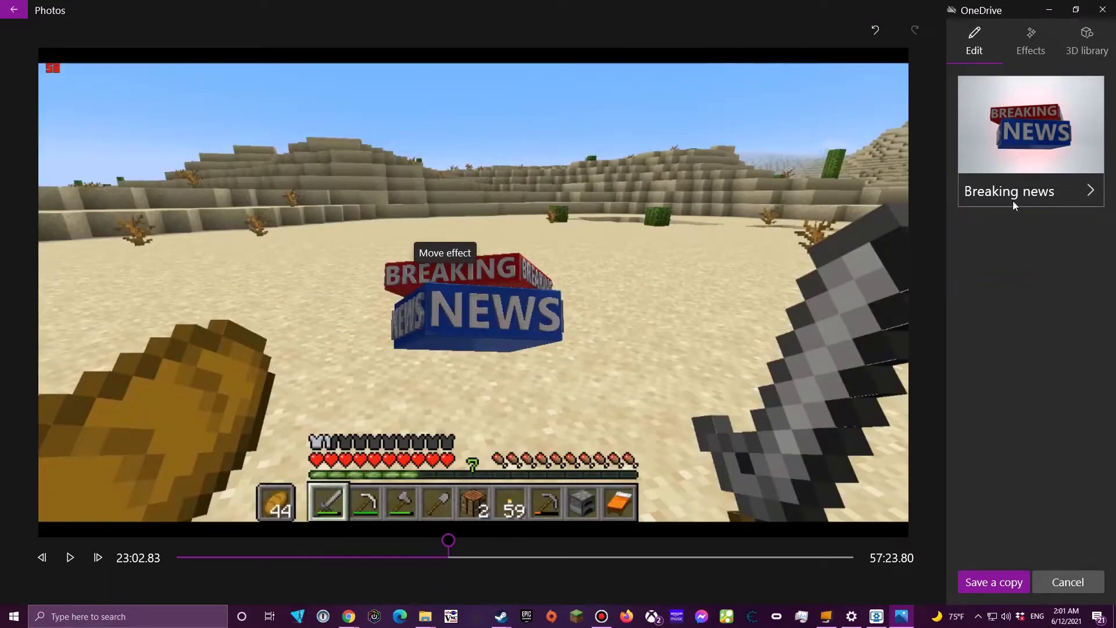
click(471, 314)
drag(487, 308, 155, 469)
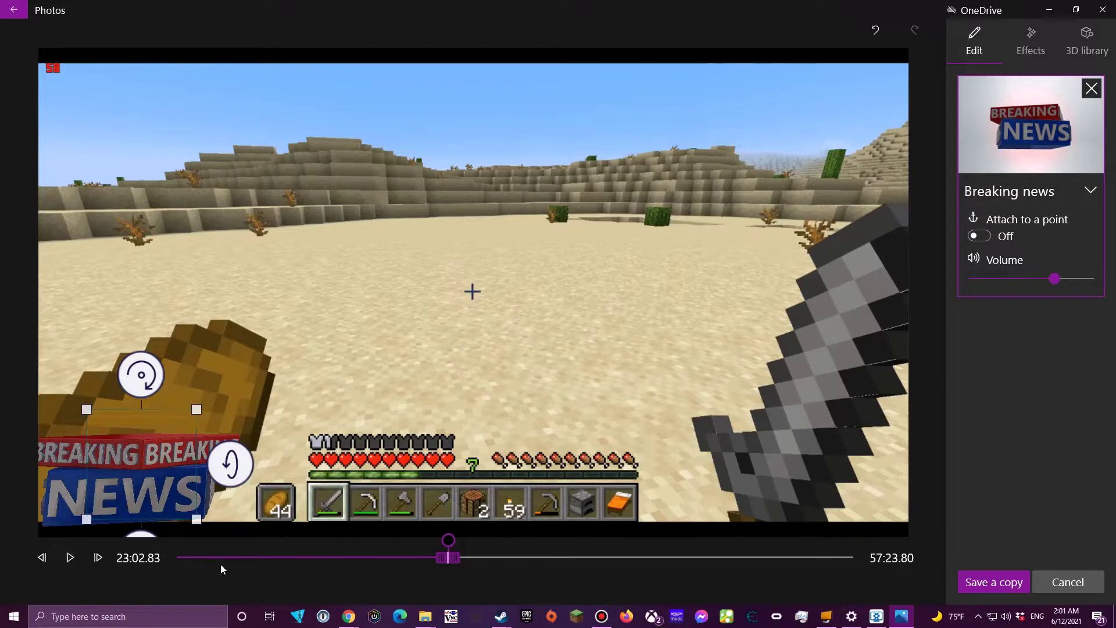
click(67, 557)
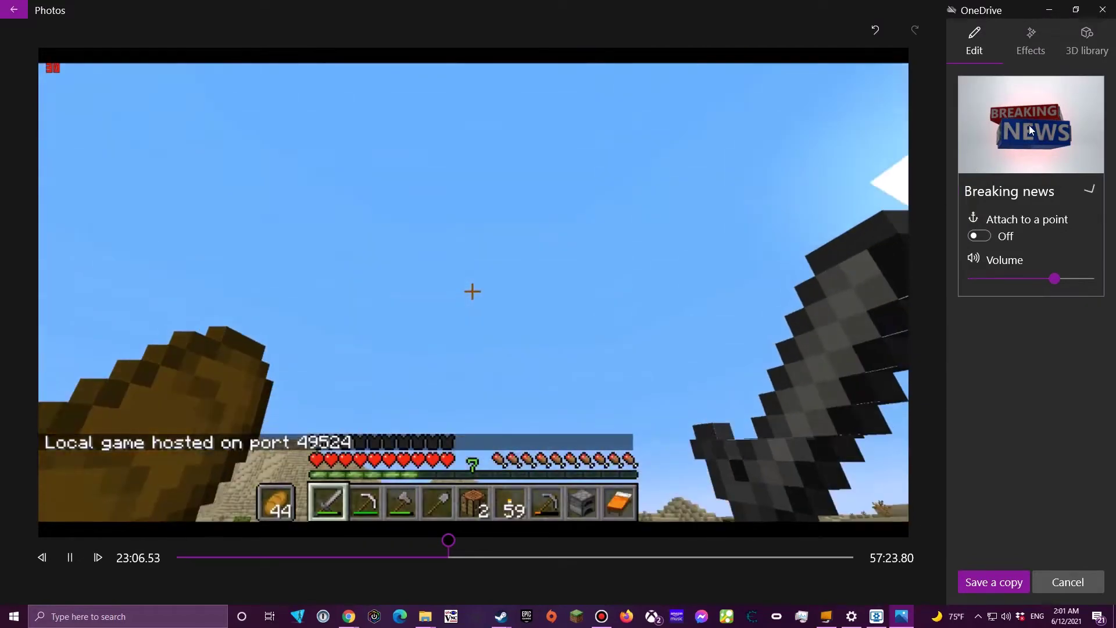
Pause at 23:08.83 to check Breaking news placement over the chat, then resume playback to 23:33
click(1030, 125)
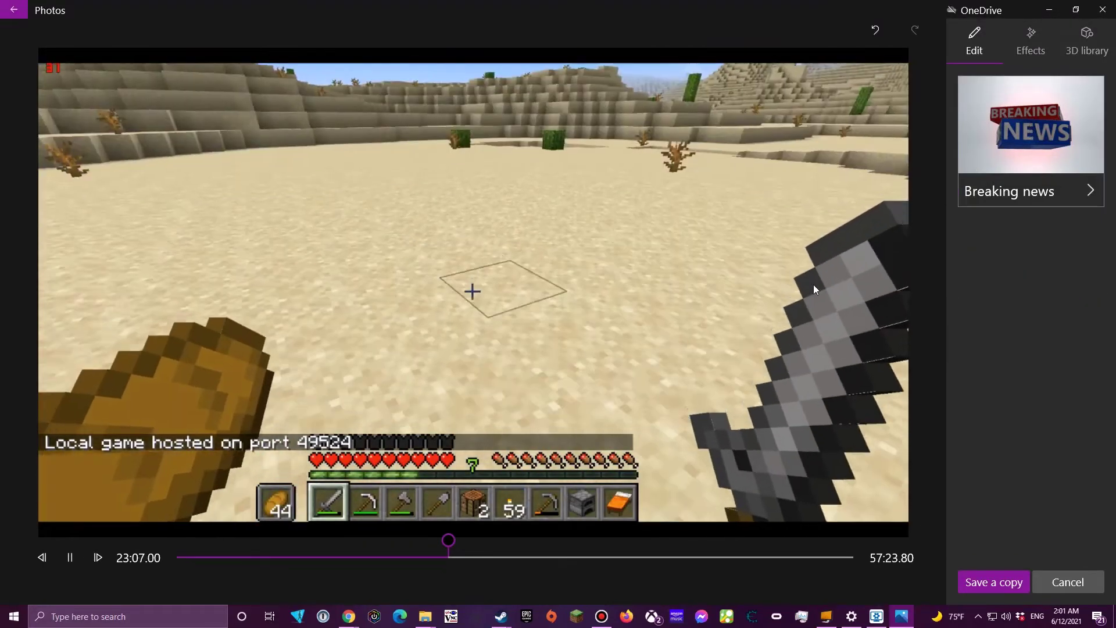
click(70, 558)
click(47, 561)
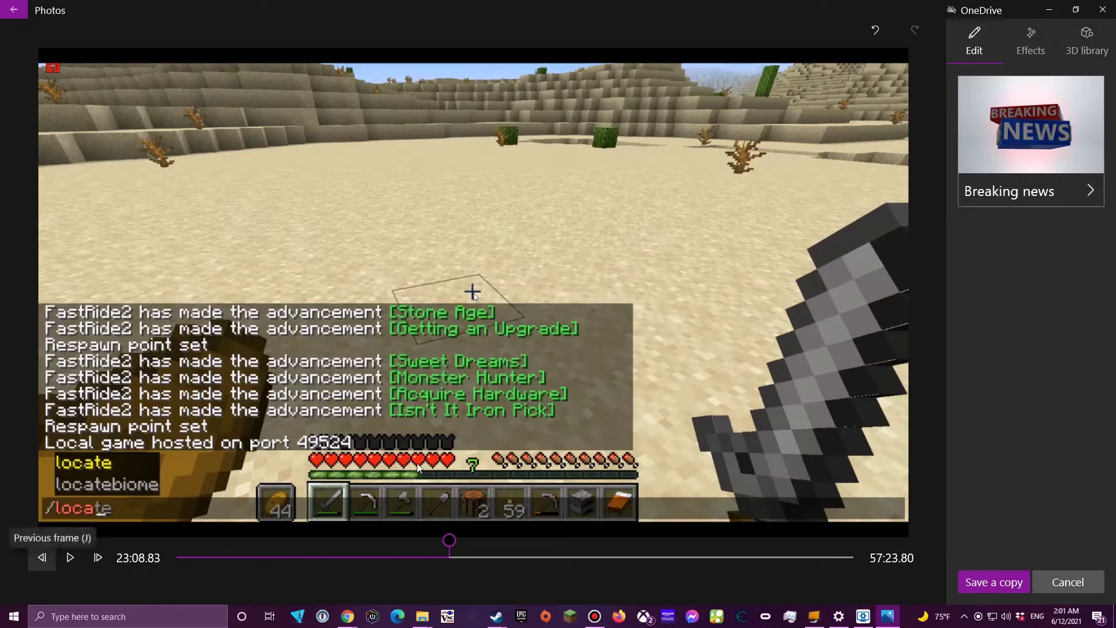
click(1041, 198)
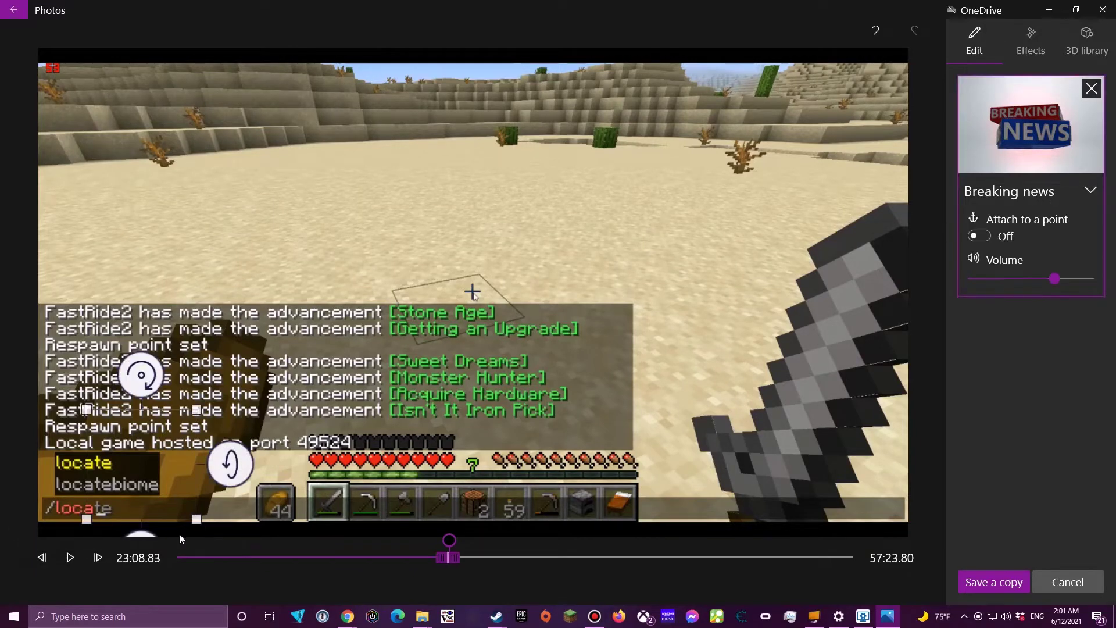
click(72, 563)
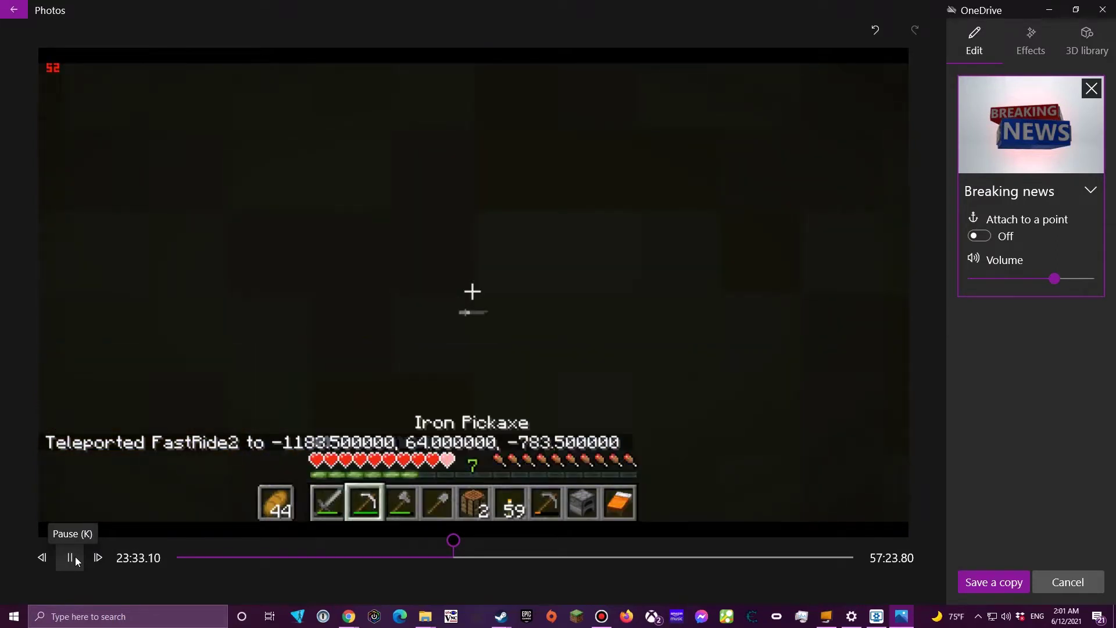
Enlarge Breaking news from the frame's left edge past its centre, then seek back to 22:50
click(75, 559)
click(1049, 131)
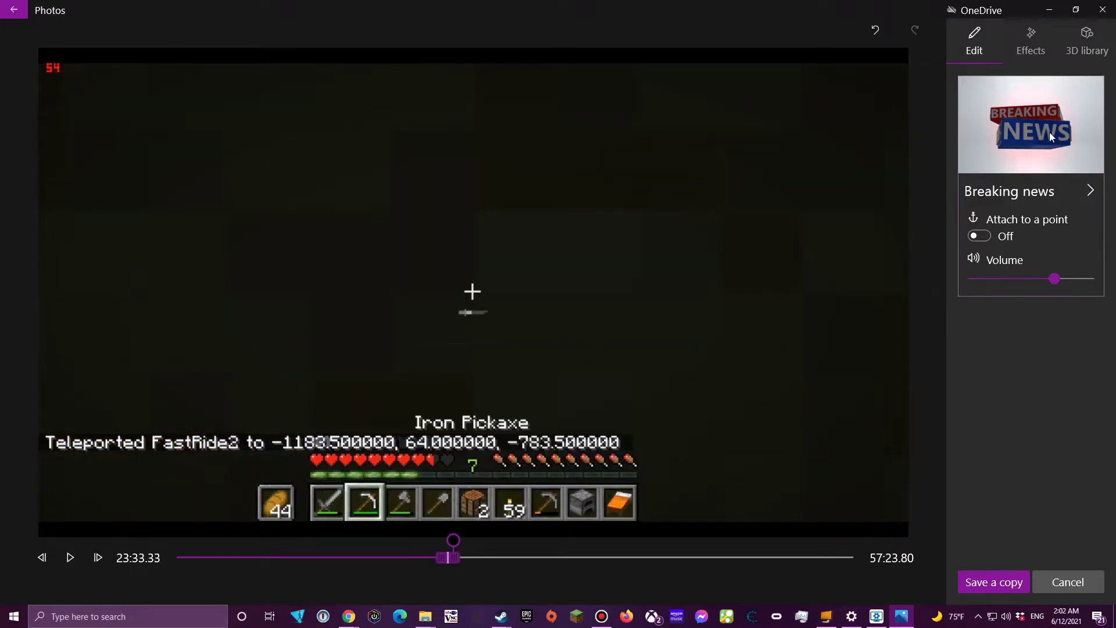
click(1013, 157)
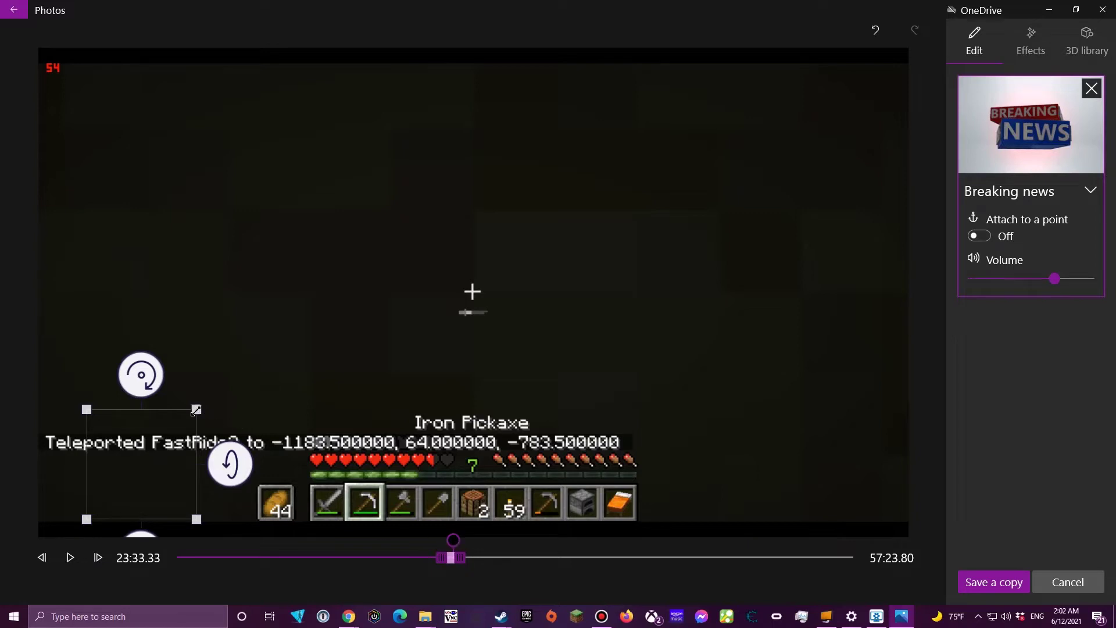
drag(197, 409, 445, 157)
drag(317, 310, 287, 314)
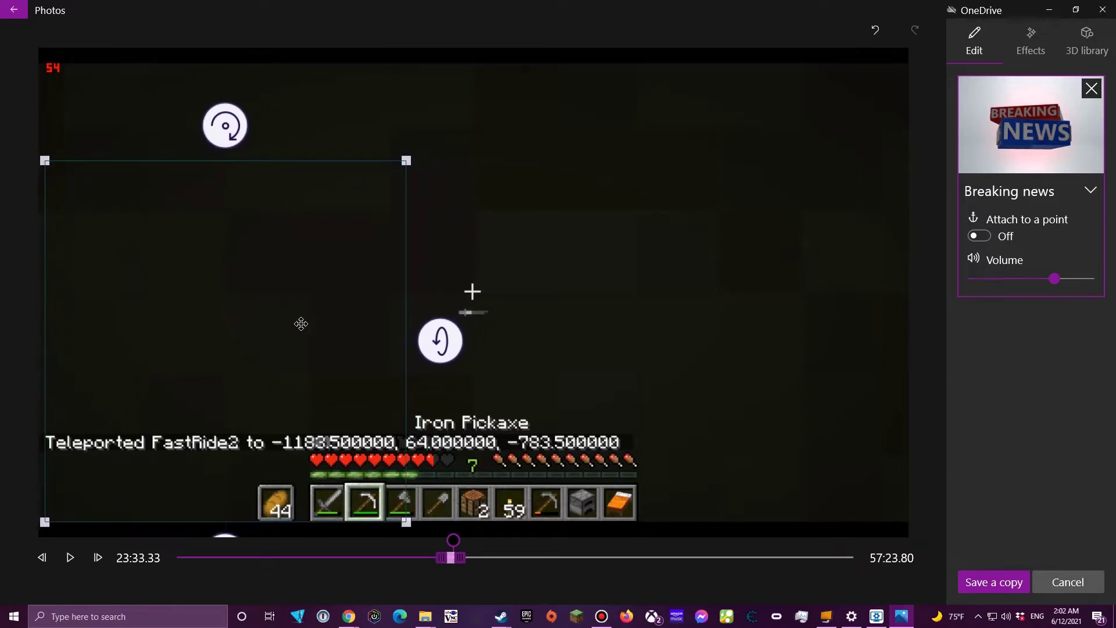
drag(409, 161, 710, 35)
drag(442, 309, 451, 340)
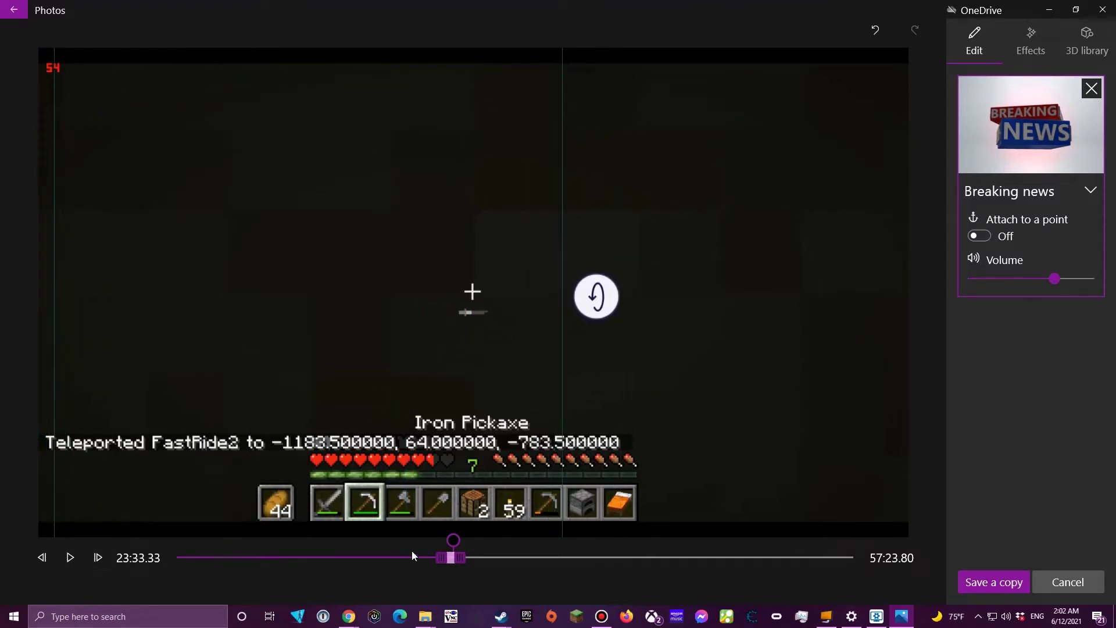
drag(455, 543, 434, 540)
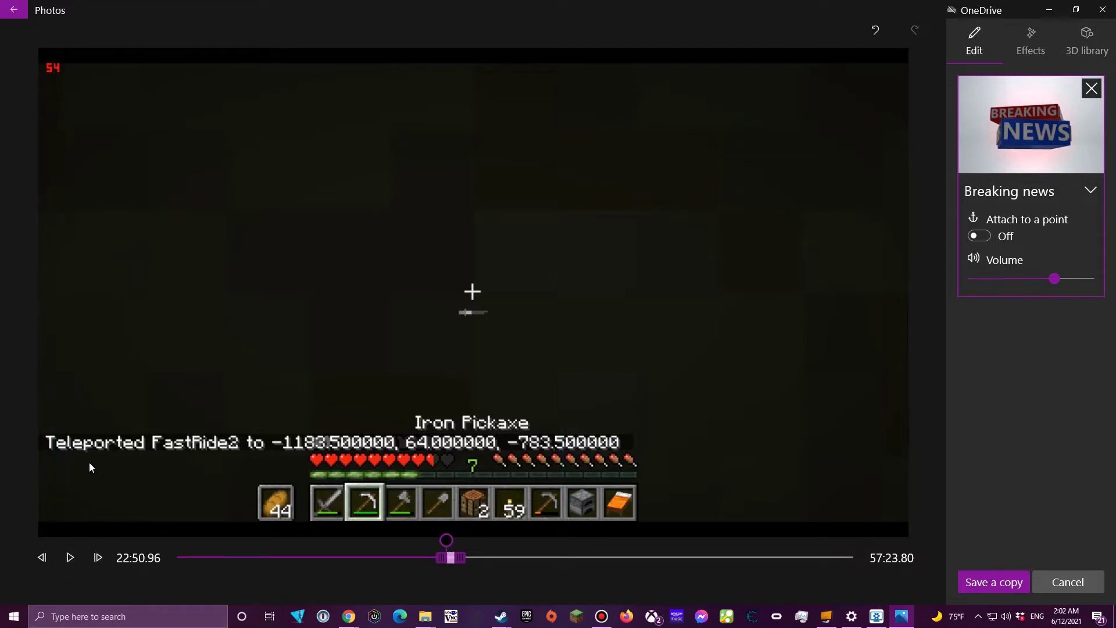
Play from 22:50.96 to preview the enlarged Breaking news effect, pausing at 23:41.63
key(space)
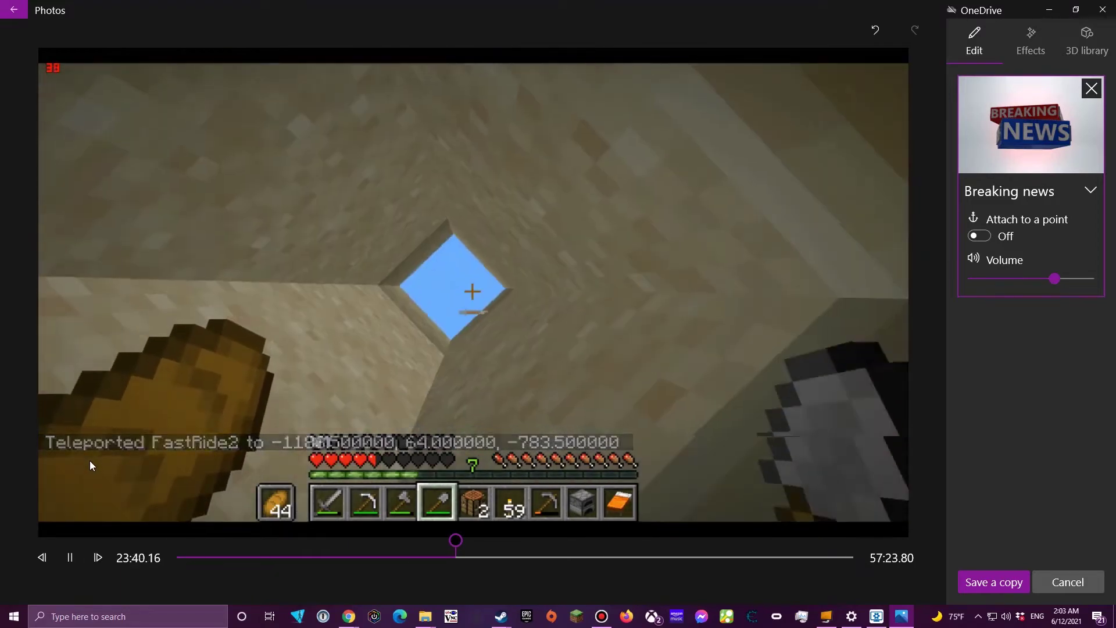
key(space)
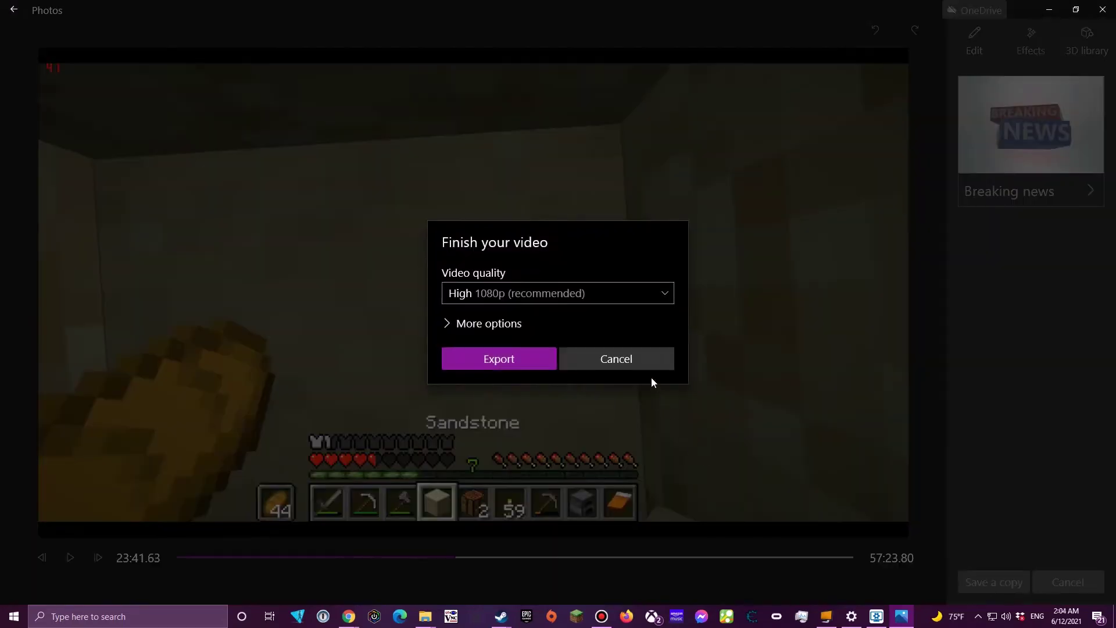
Cancel the Finish your video export of the effect-edited Minecraft clip
click(643, 355)
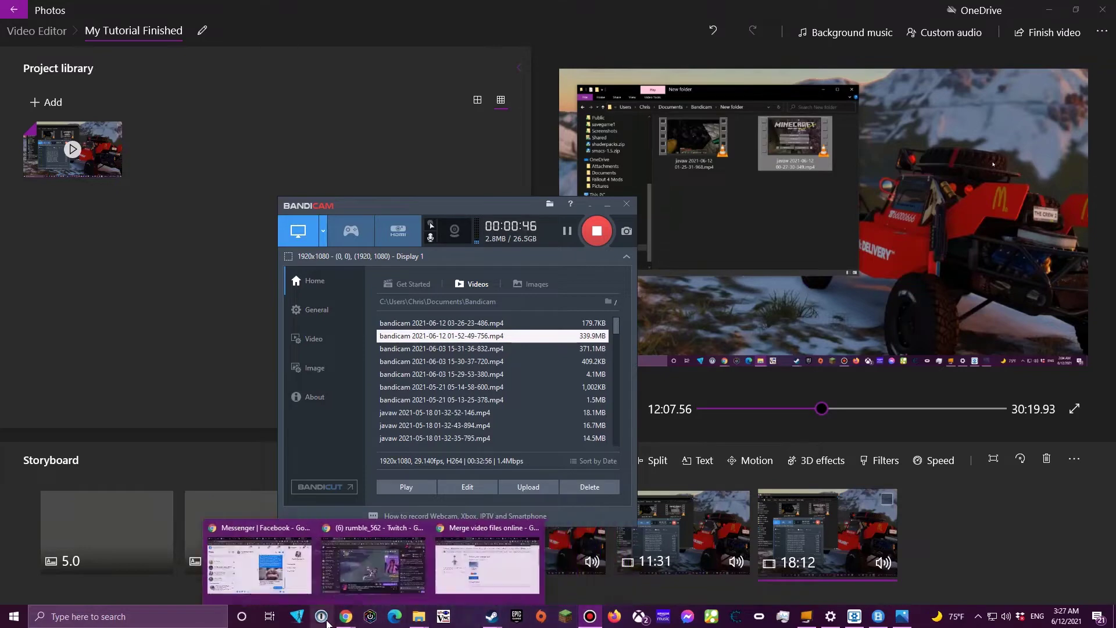
mouse_move(418, 617)
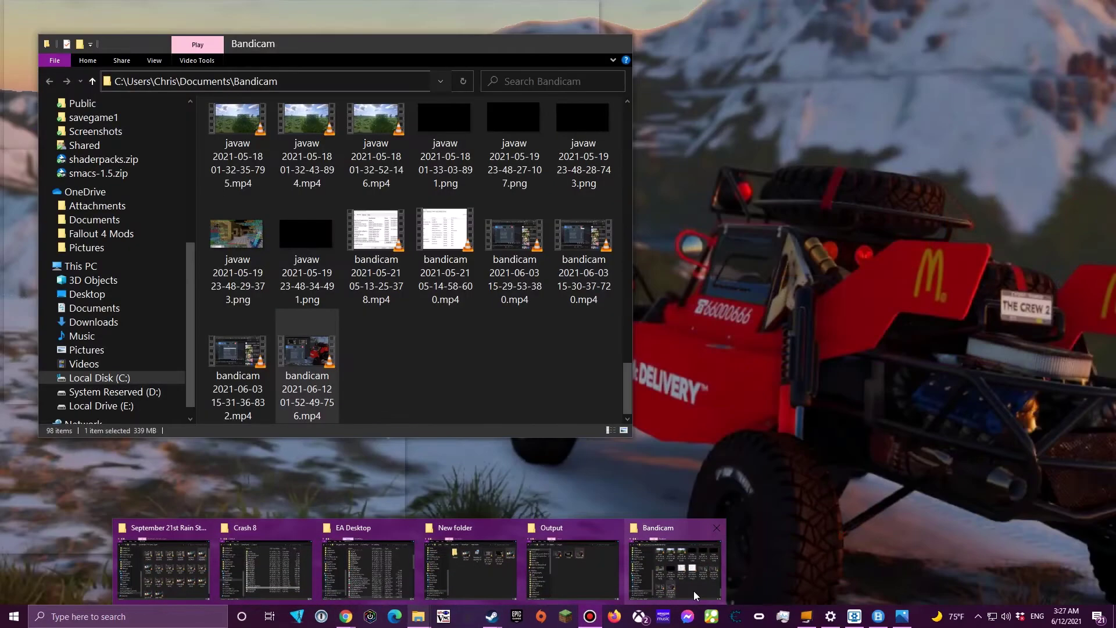
click(695, 595)
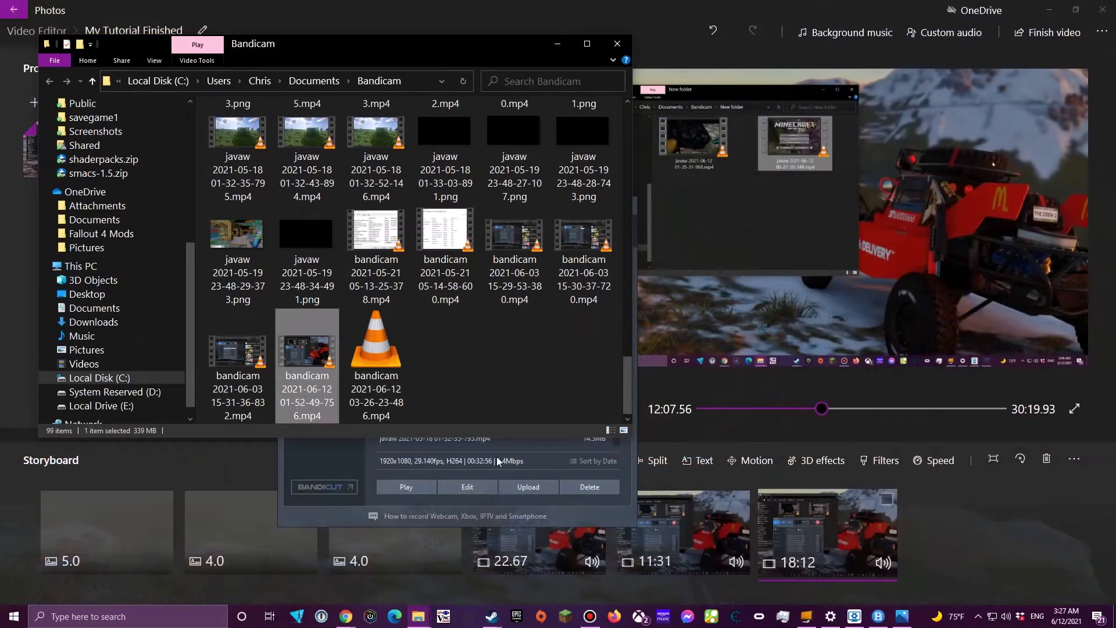
right_click(311, 356)
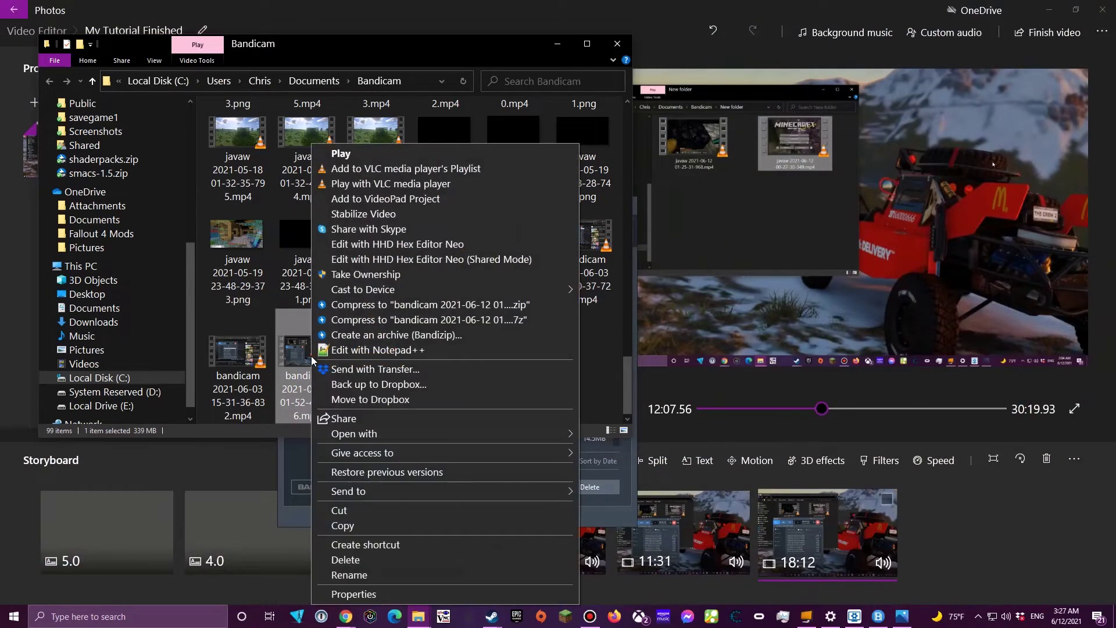
mouse_move(449, 431)
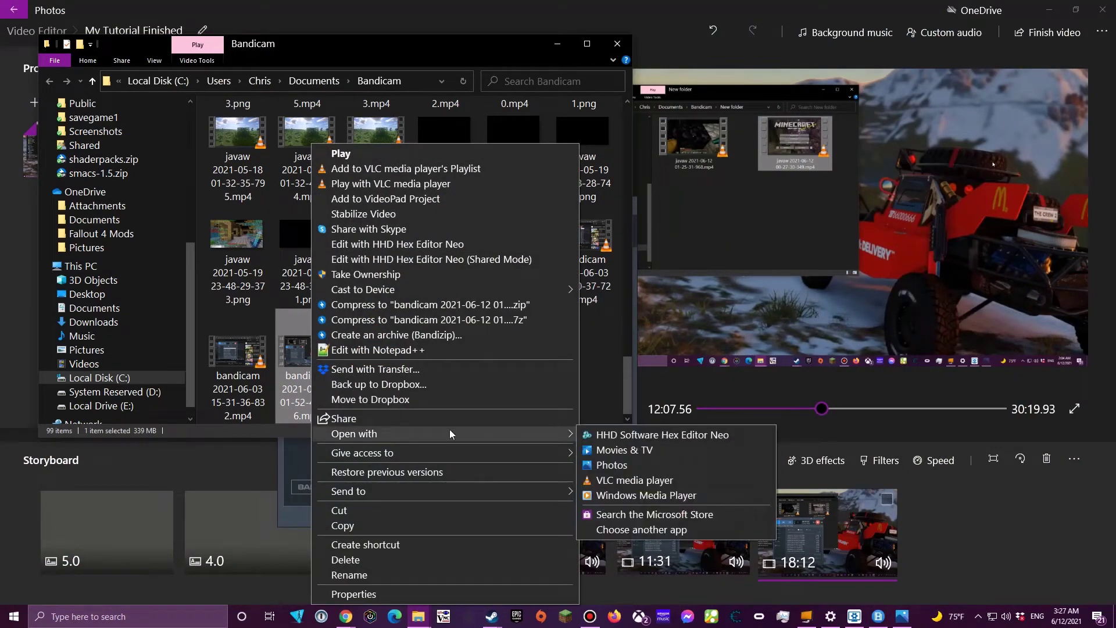
click(642, 463)
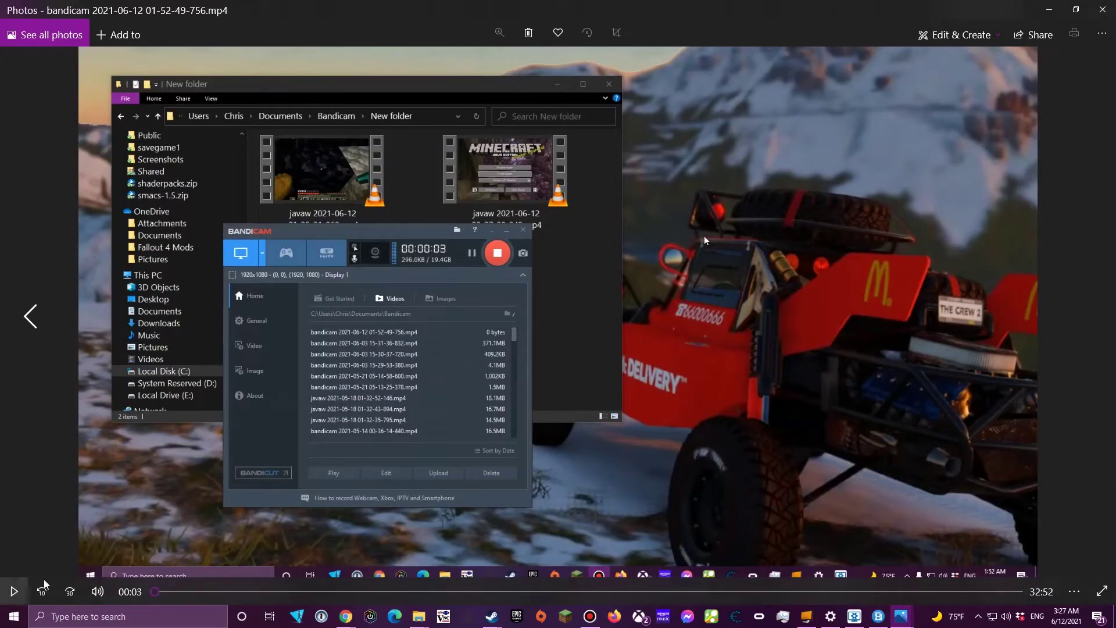
Pause the recording, view its Edit & Create options, and close the single-video viewer
click(14, 591)
click(985, 36)
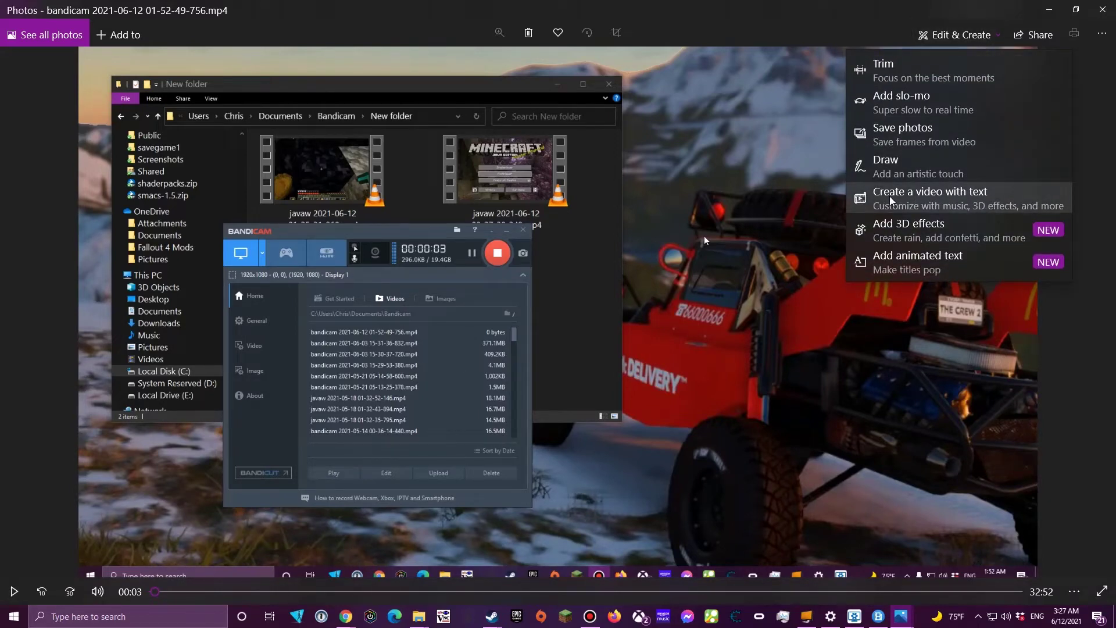
click(1103, 9)
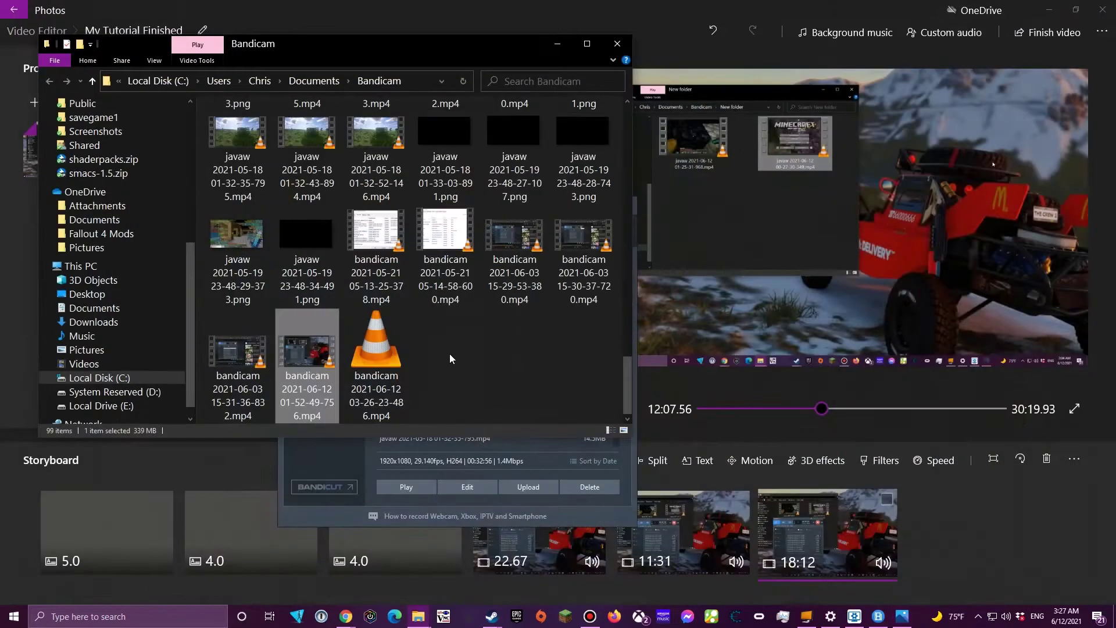
click(899, 431)
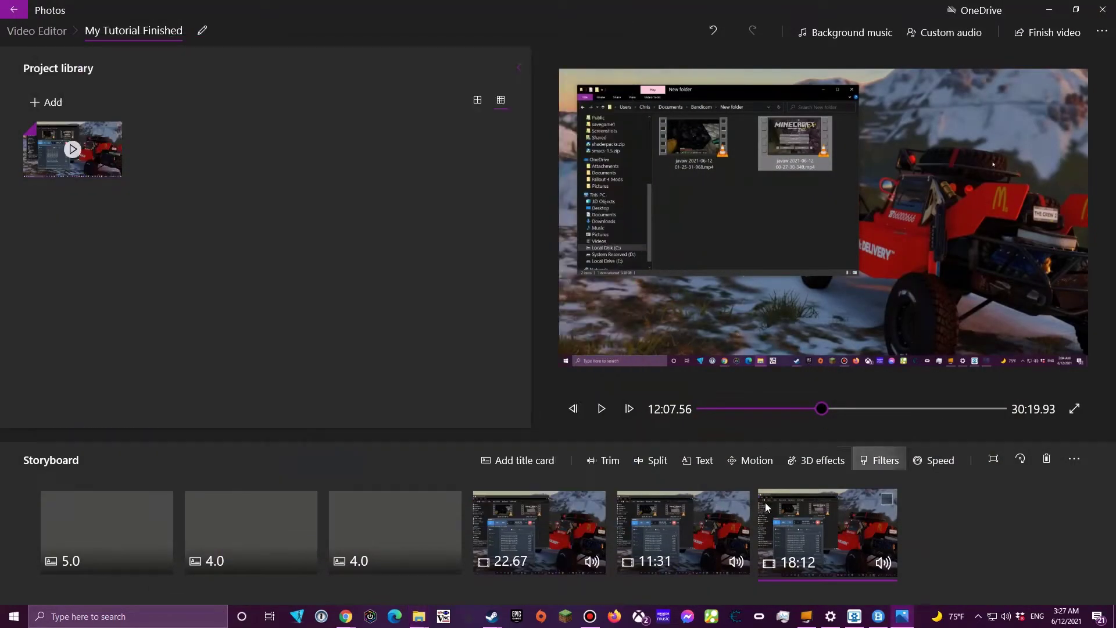
click(644, 464)
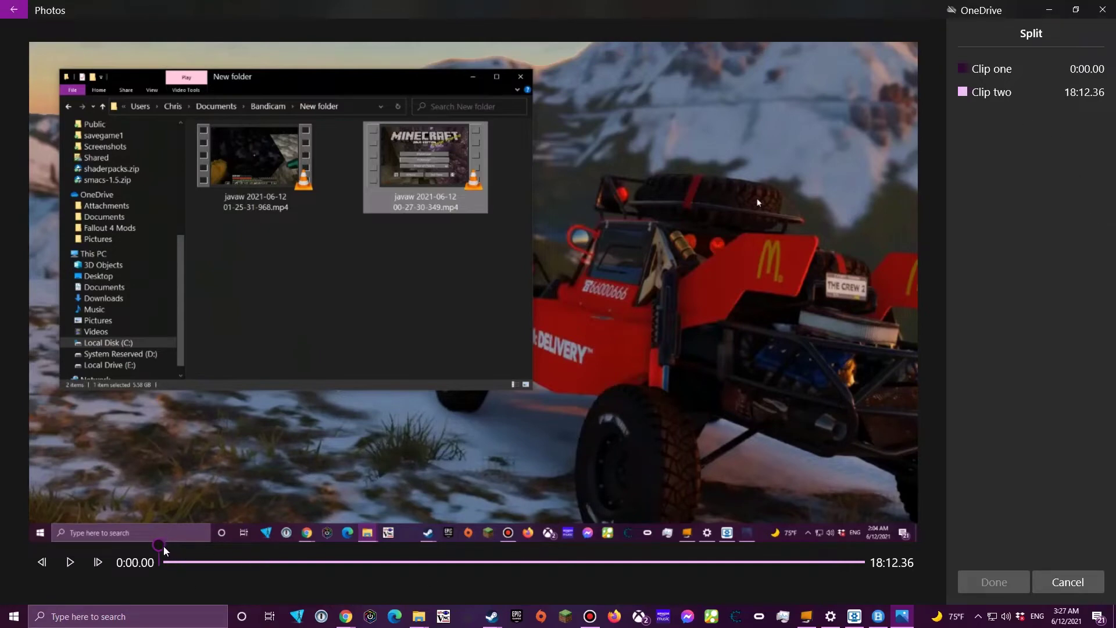
drag(164, 548, 542, 548)
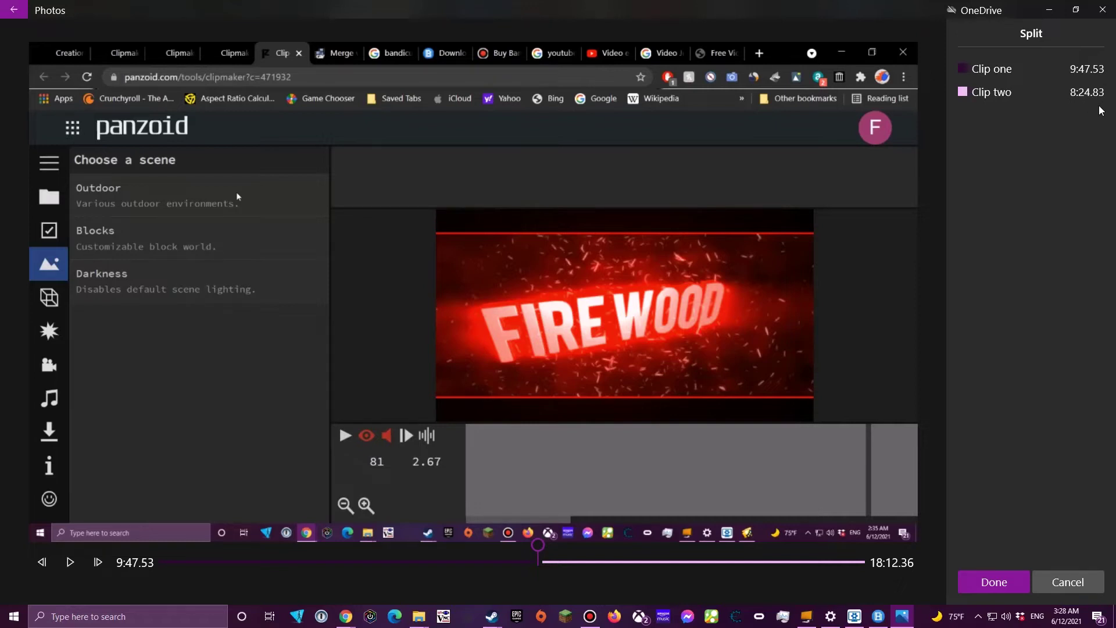
click(1070, 582)
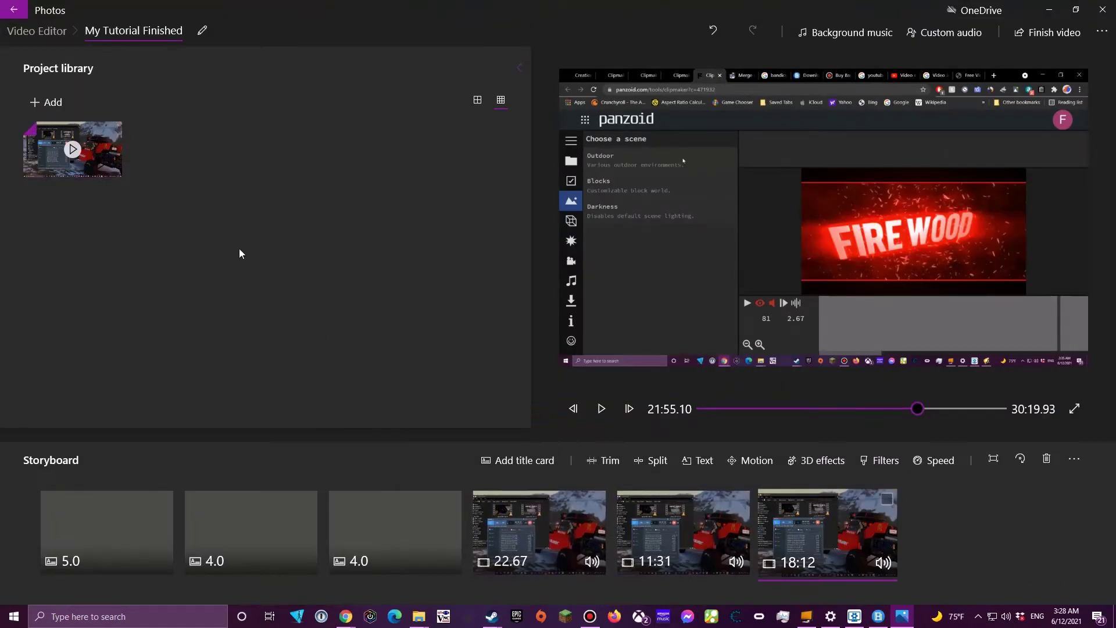
click(45, 105)
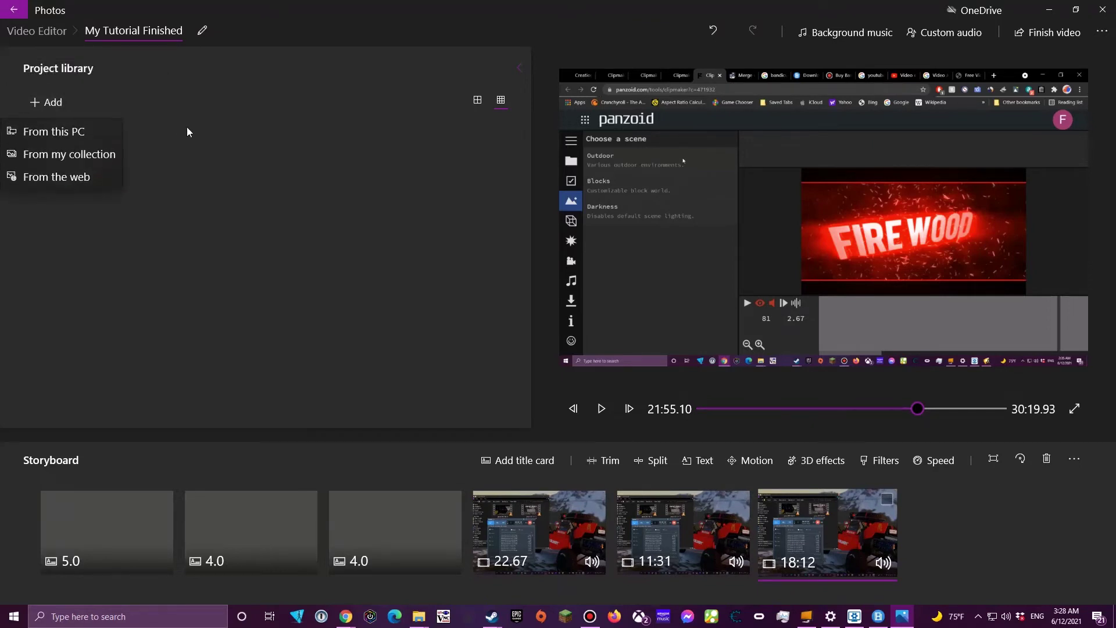
click(82, 135)
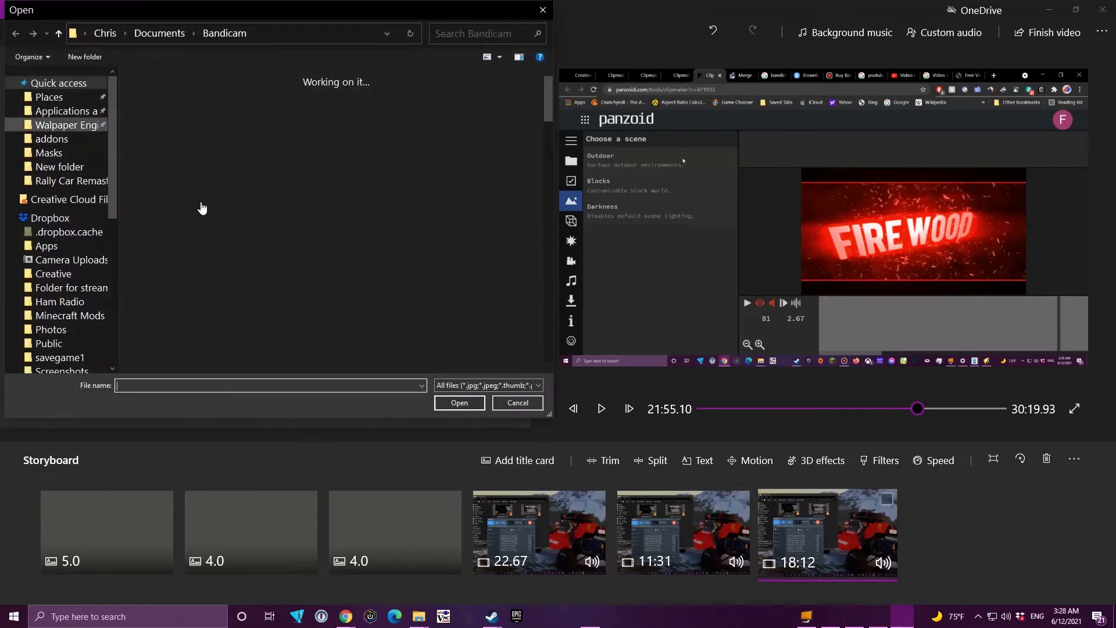
scroll(331, 279, down, 5)
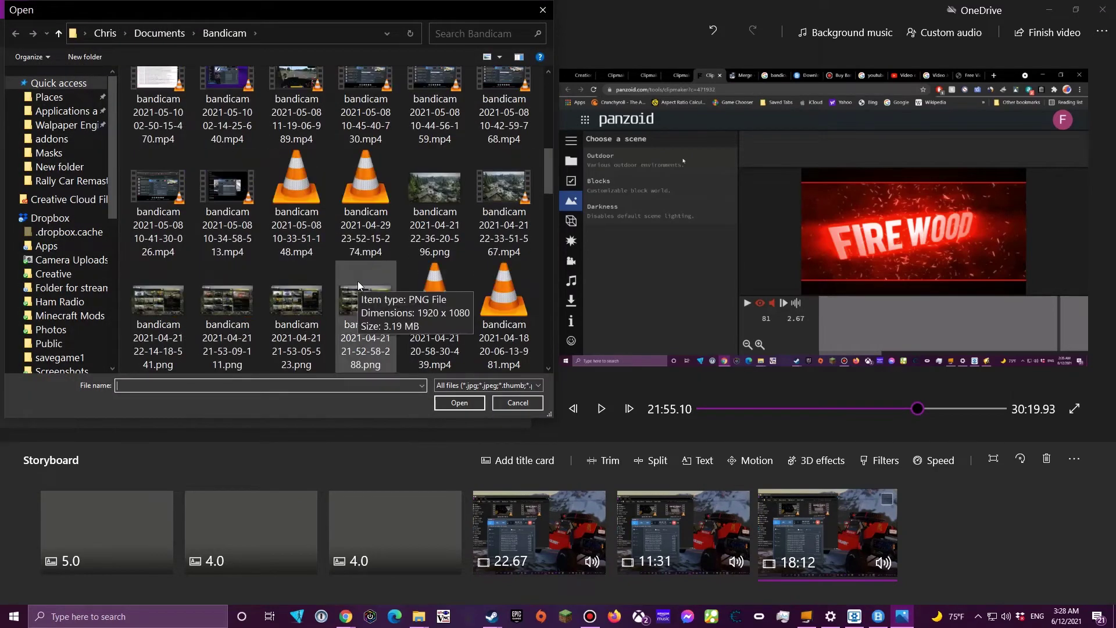
scroll(407, 320, down, 3)
click(523, 406)
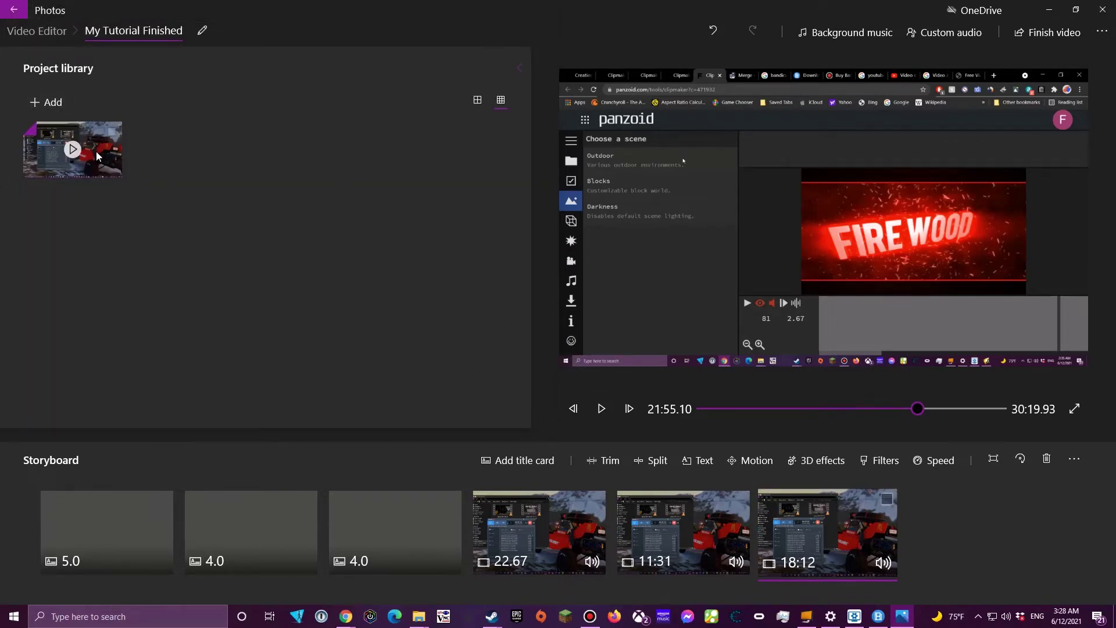
drag(861, 545, 263, 214)
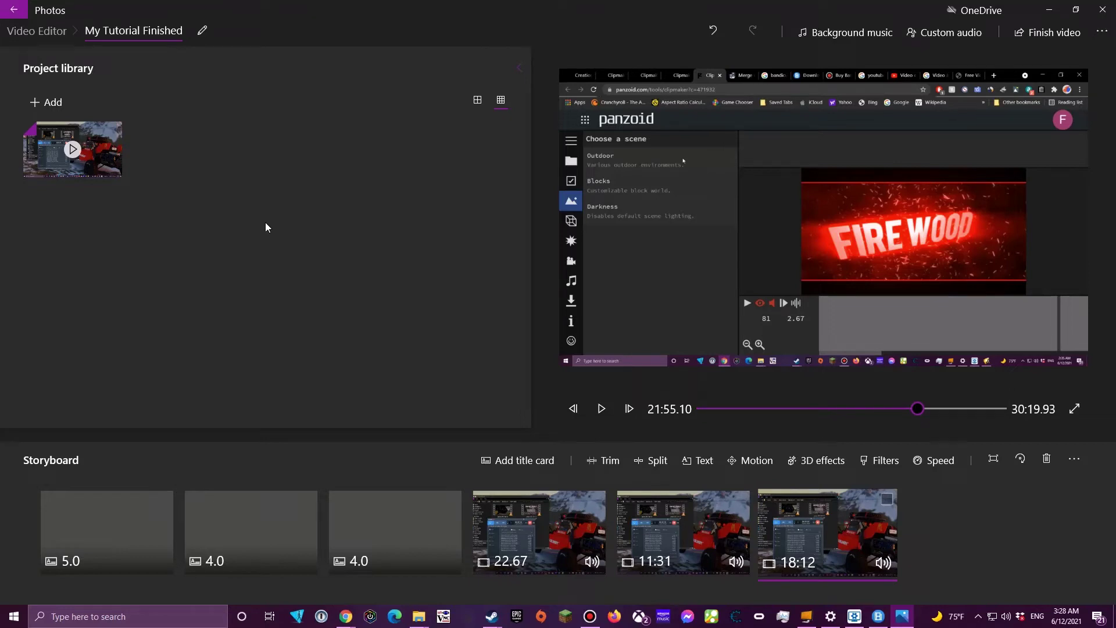
click(123, 503)
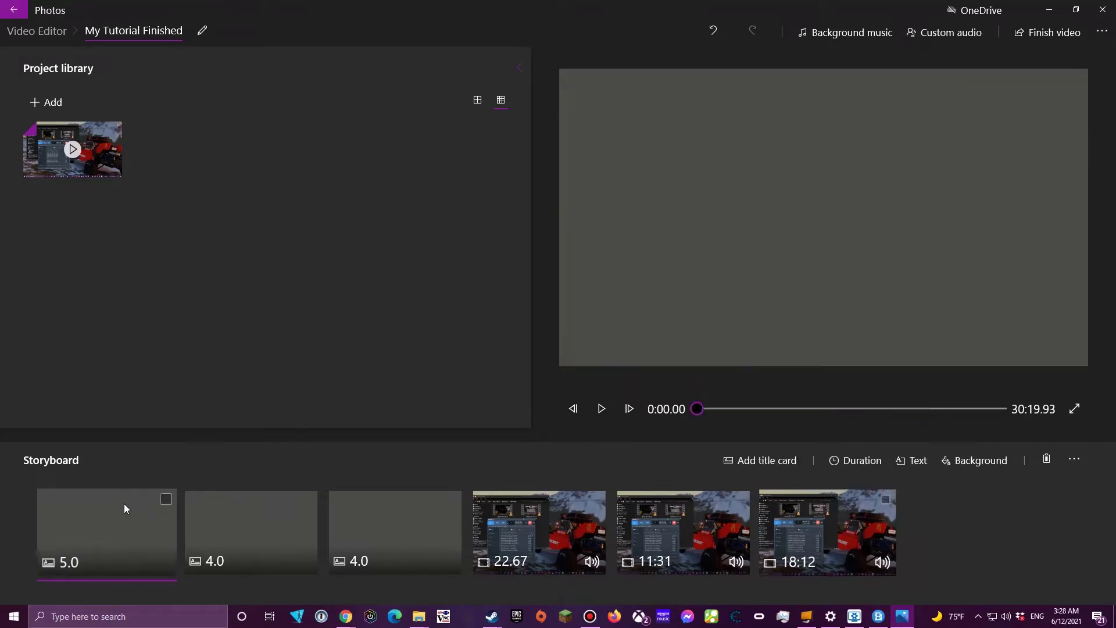
click(365, 533)
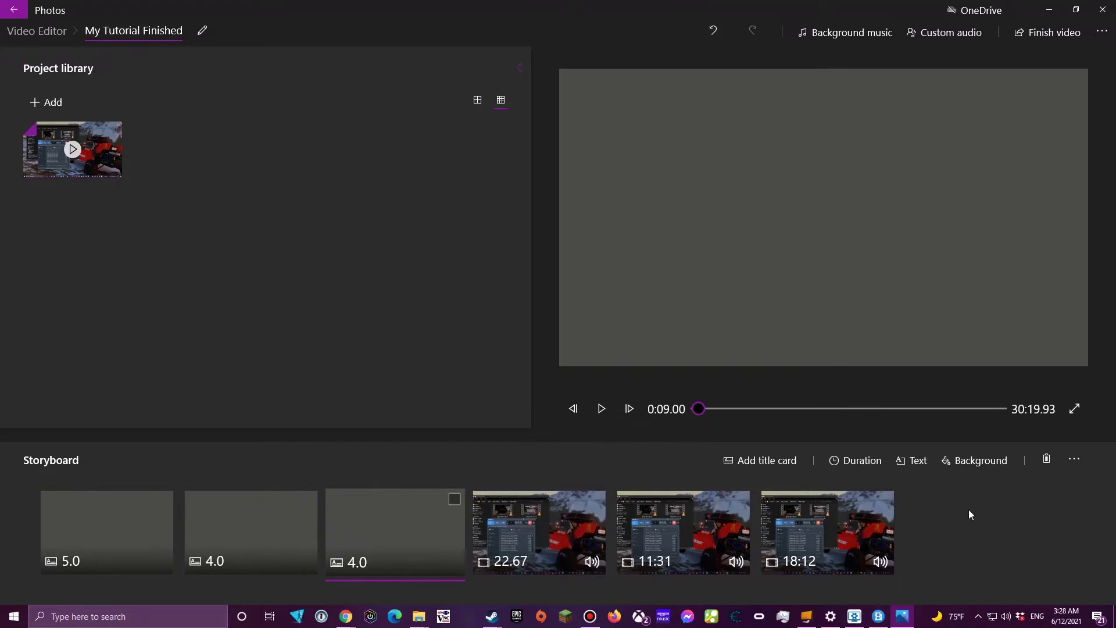
Browse the background music tracks, from A Magical Season through Weekend Getaway
click(828, 34)
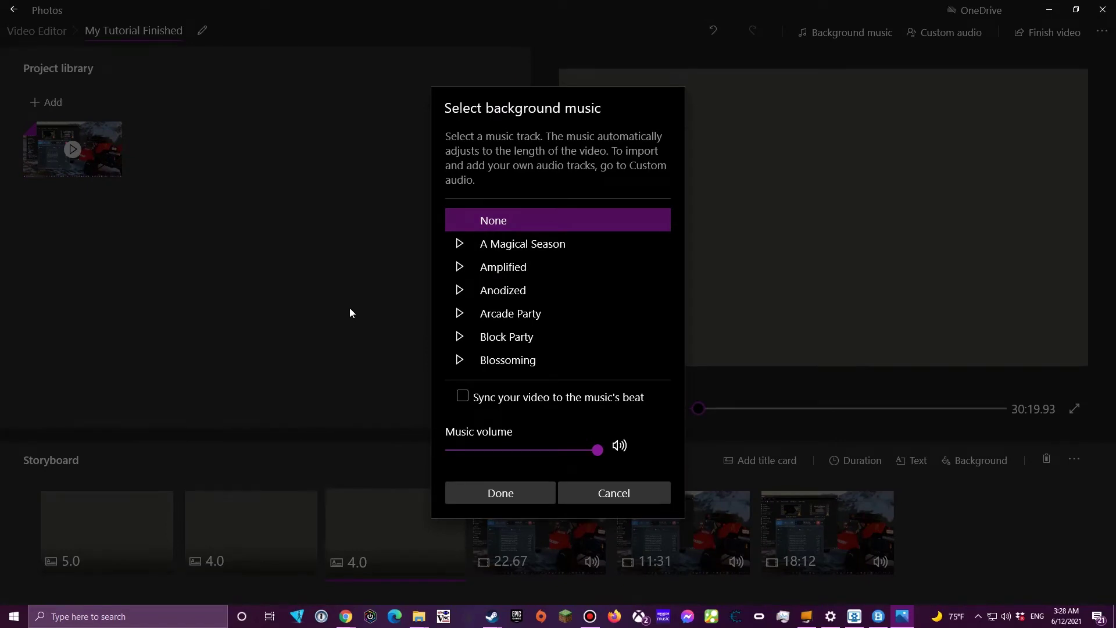
scroll(558, 337, down, 2)
scroll(571, 335, down, 5)
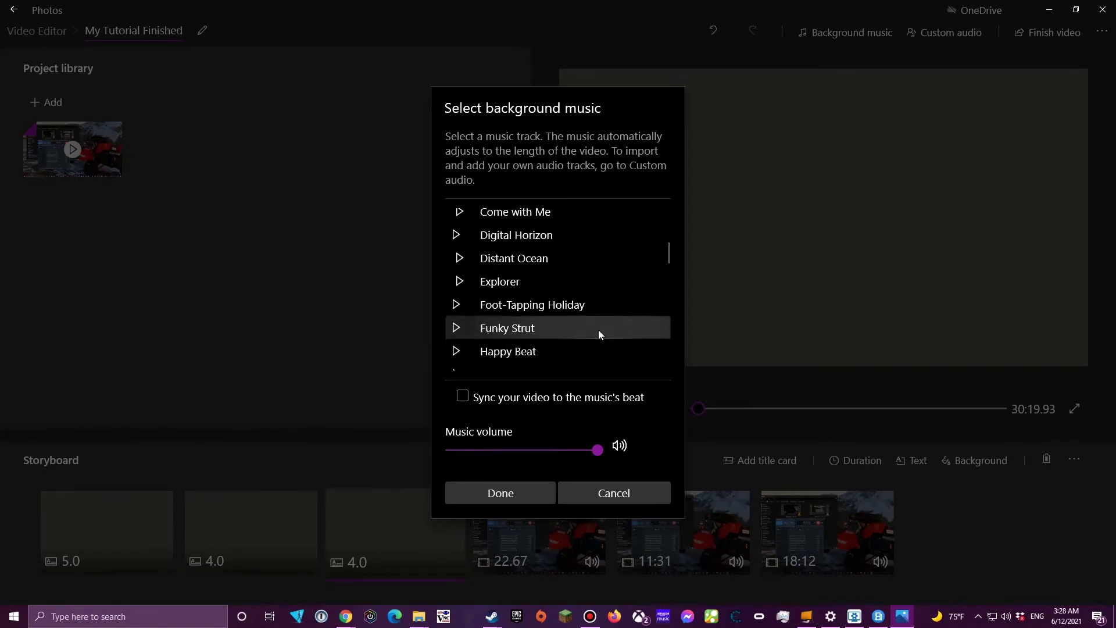
scroll(599, 333, down, 4)
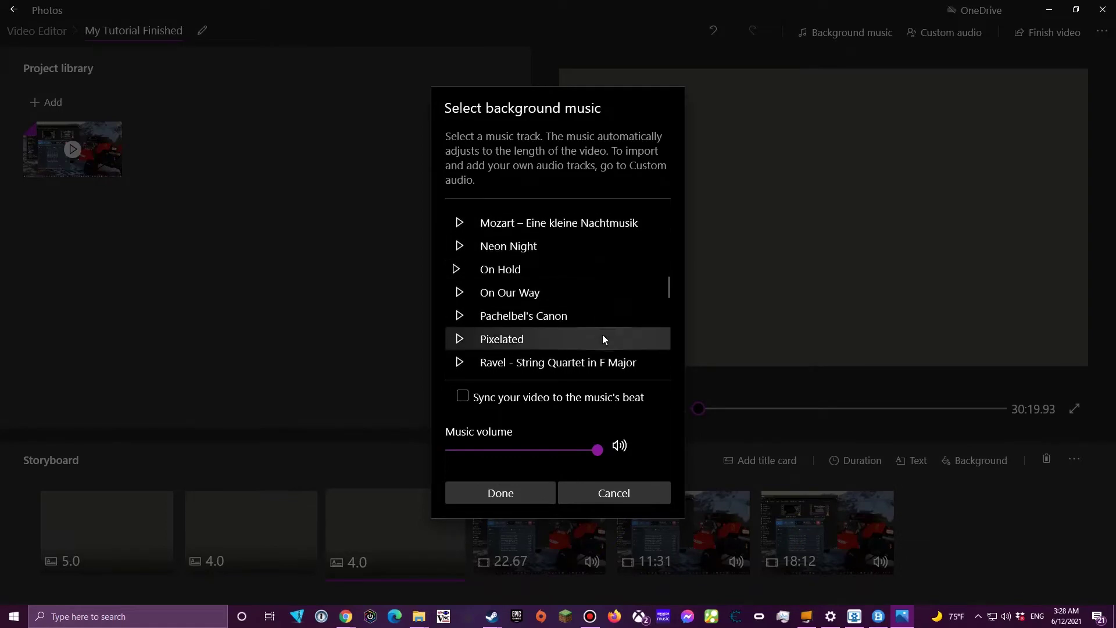
scroll(598, 330, down, 4)
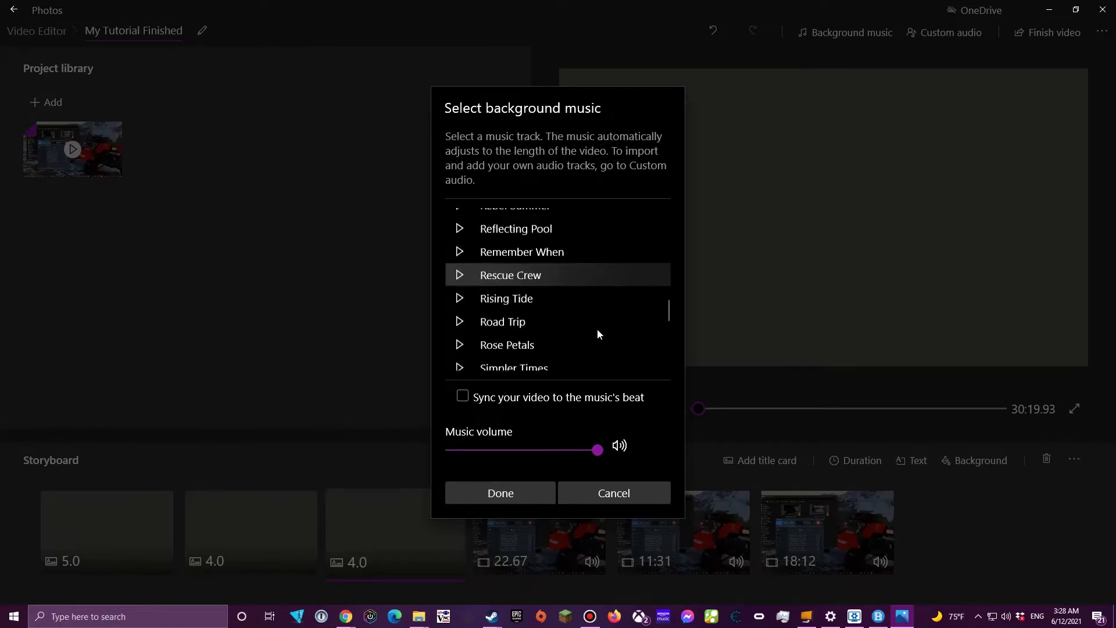
scroll(597, 330, down, 3)
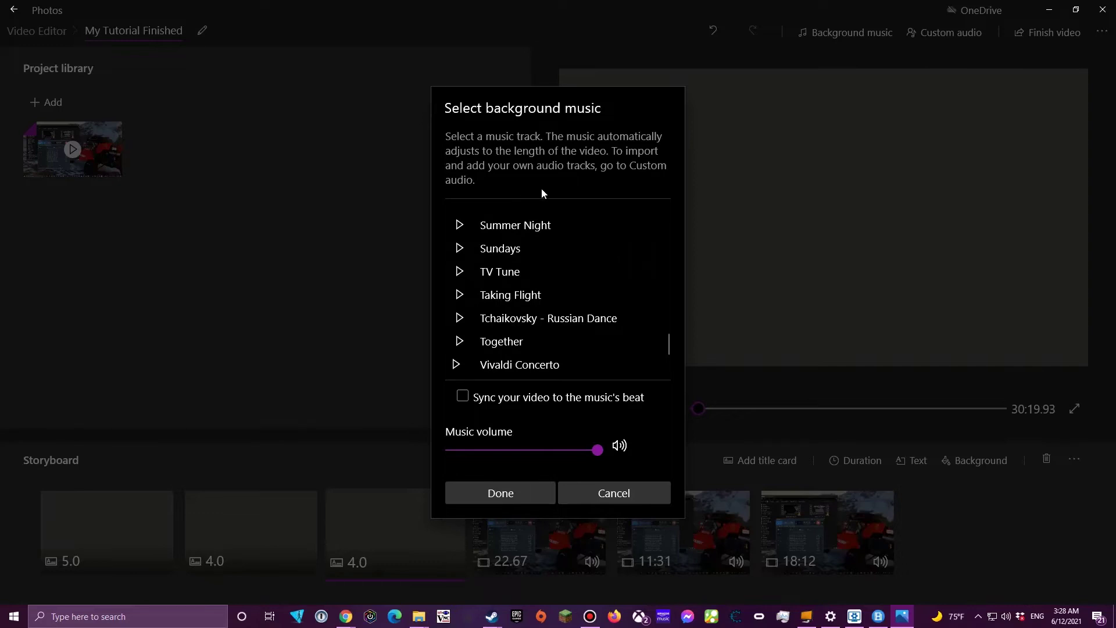
scroll(574, 300, down, 1)
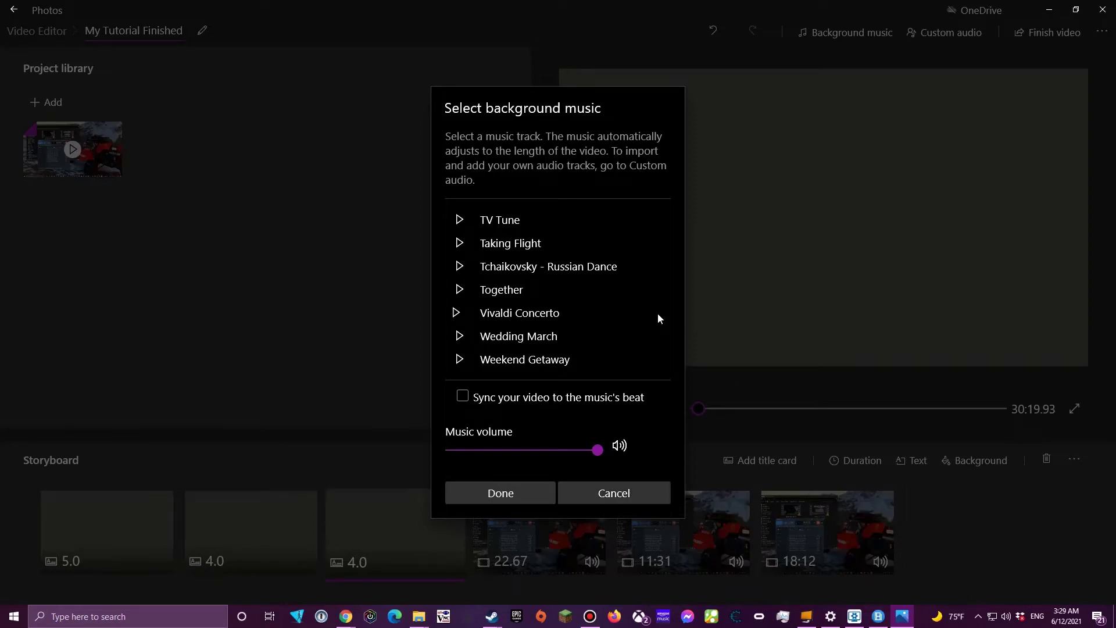
scroll(581, 356, up, 3)
scroll(584, 361, up, 5)
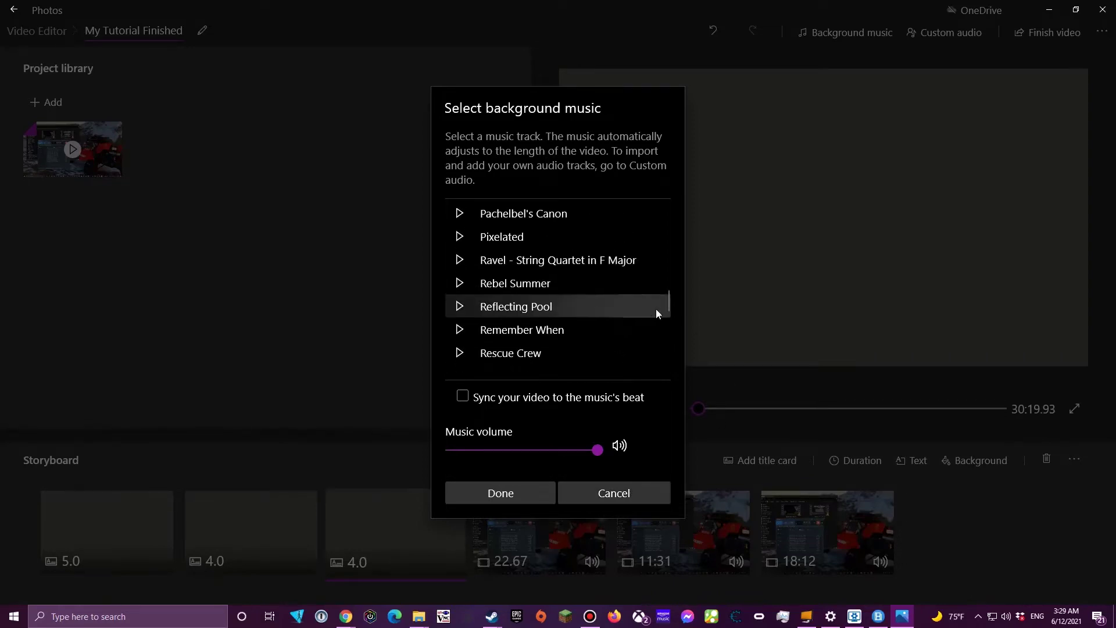
drag(668, 302, 676, 235)
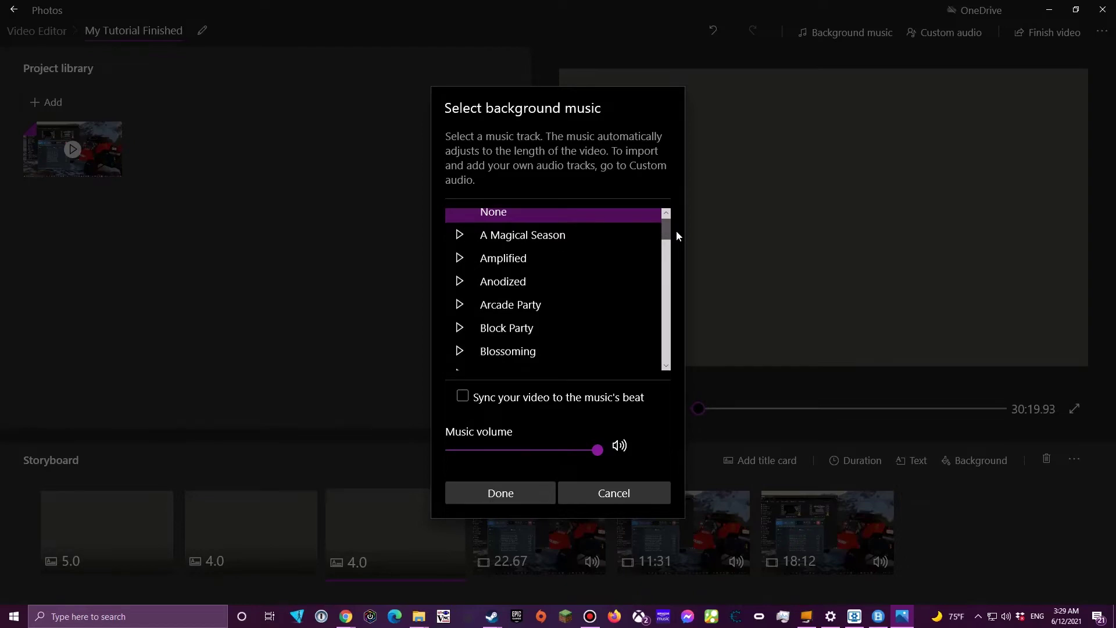
drag(676, 230, 666, 379)
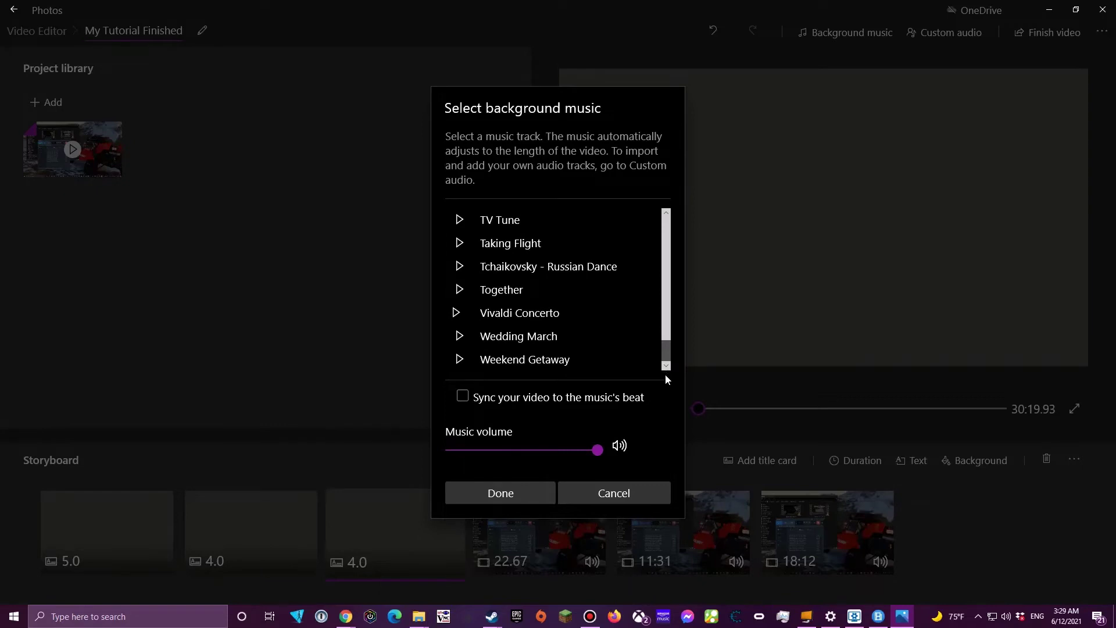
Cancel the Select background music dialog without adding any track
click(610, 499)
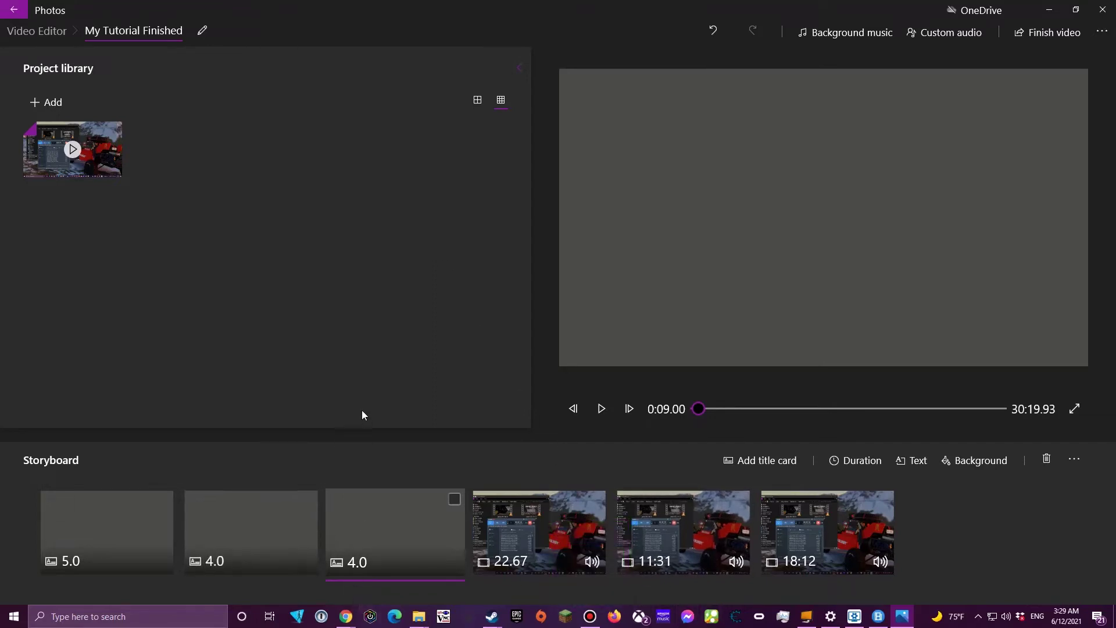
Type 'aabcde' into Windows Search, then erase it so Top apps and Recent return
click(117, 616)
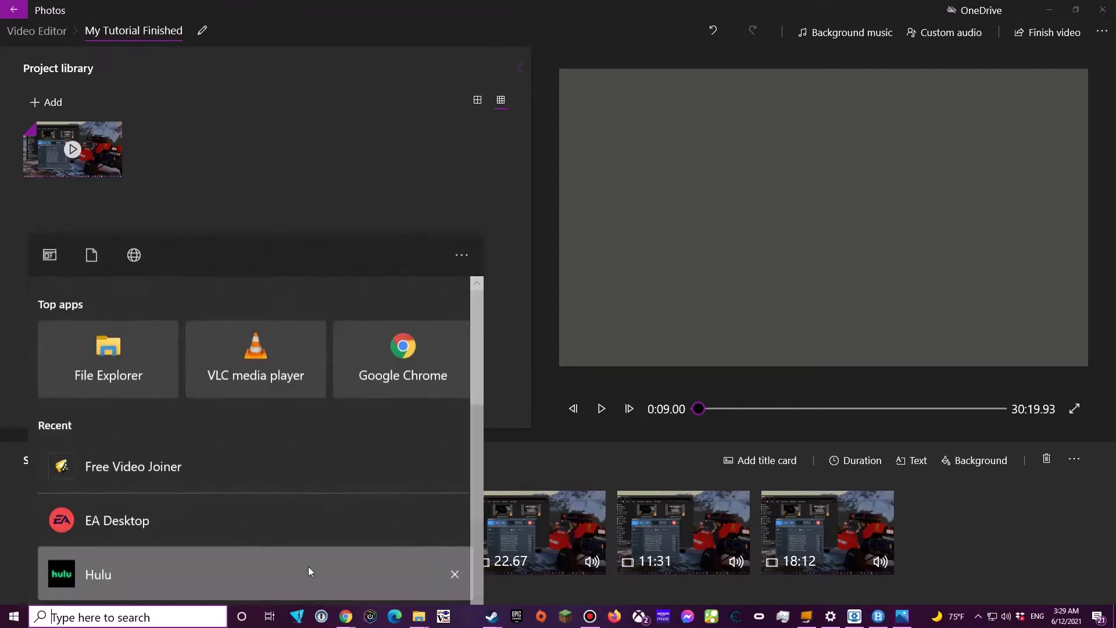
text(a)
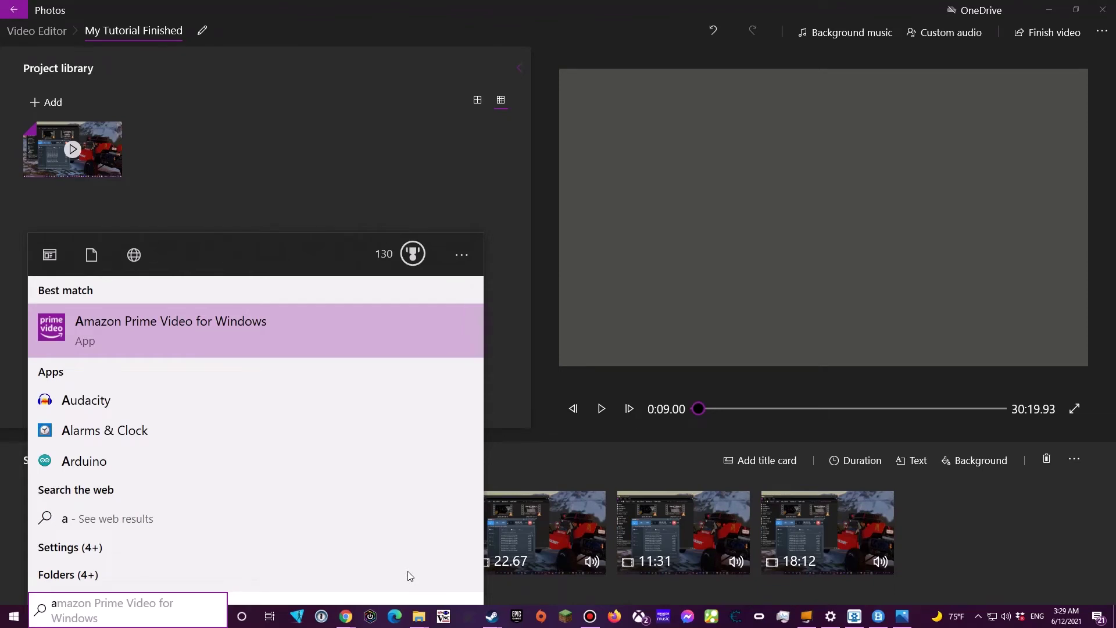
text(abcde)
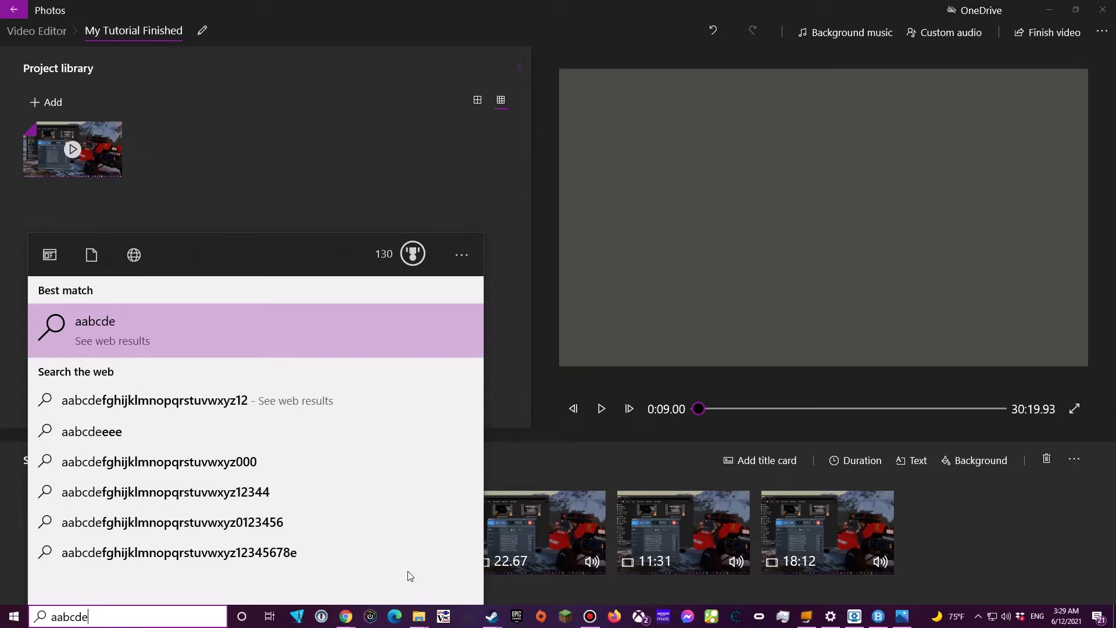
key(BackSpace)
key(BackSpace)
key(BackSpace)
key(BackSpace)
key(BackSpace)
key(BackSpace)
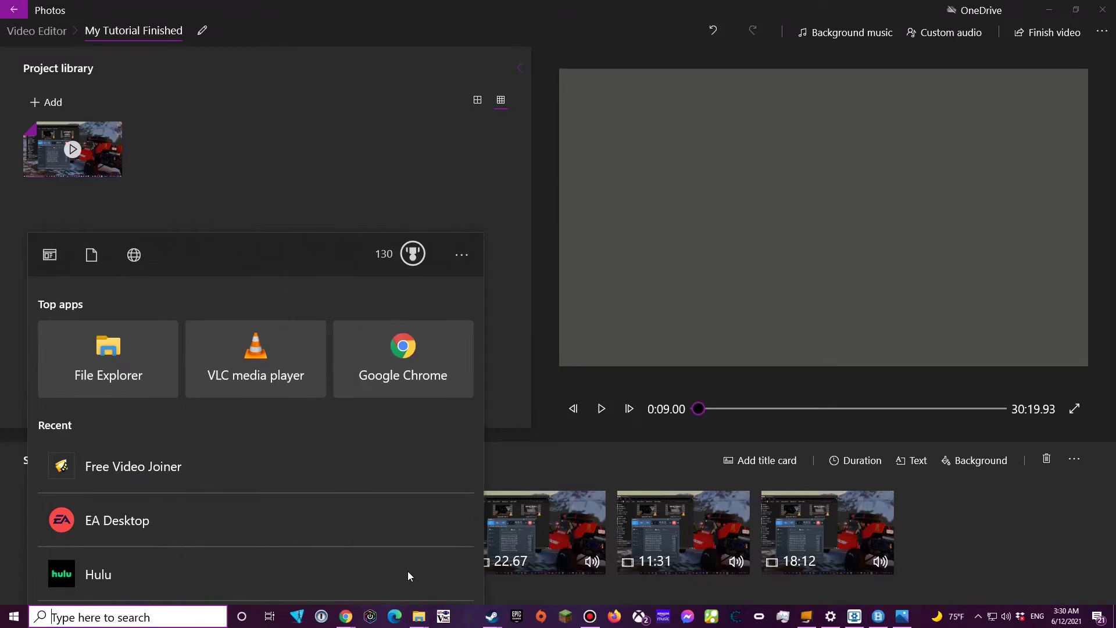
Close the Start search panel and open the storyboard's extra options menu
click(285, 149)
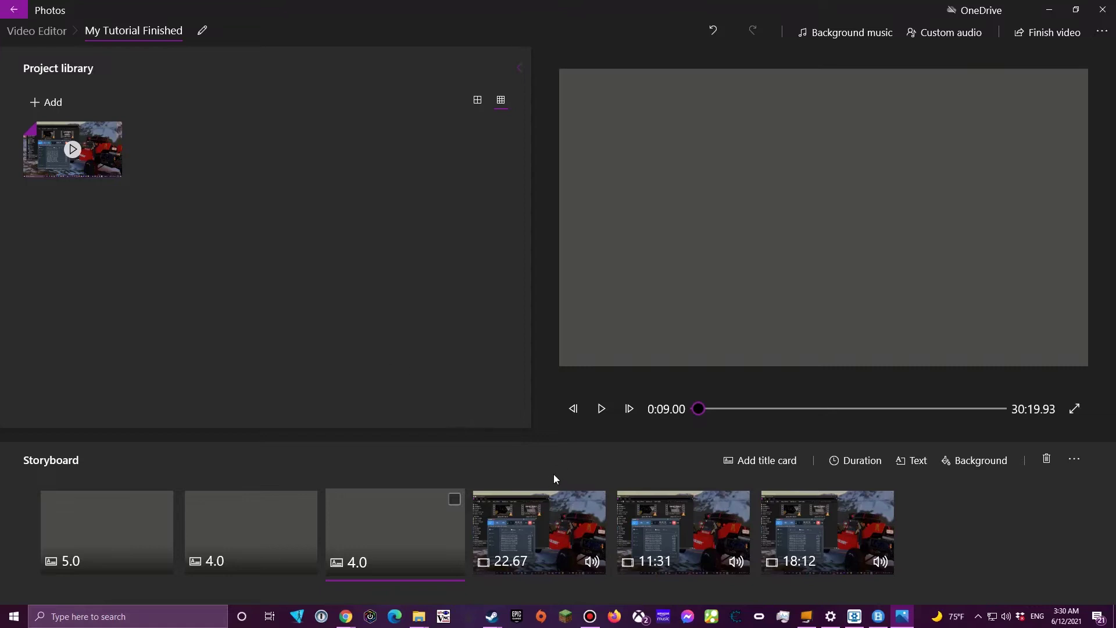
click(1074, 459)
Stop the Bandicam recording, then open ezgif's video Merge tool in Chrome
click(590, 616)
click(603, 234)
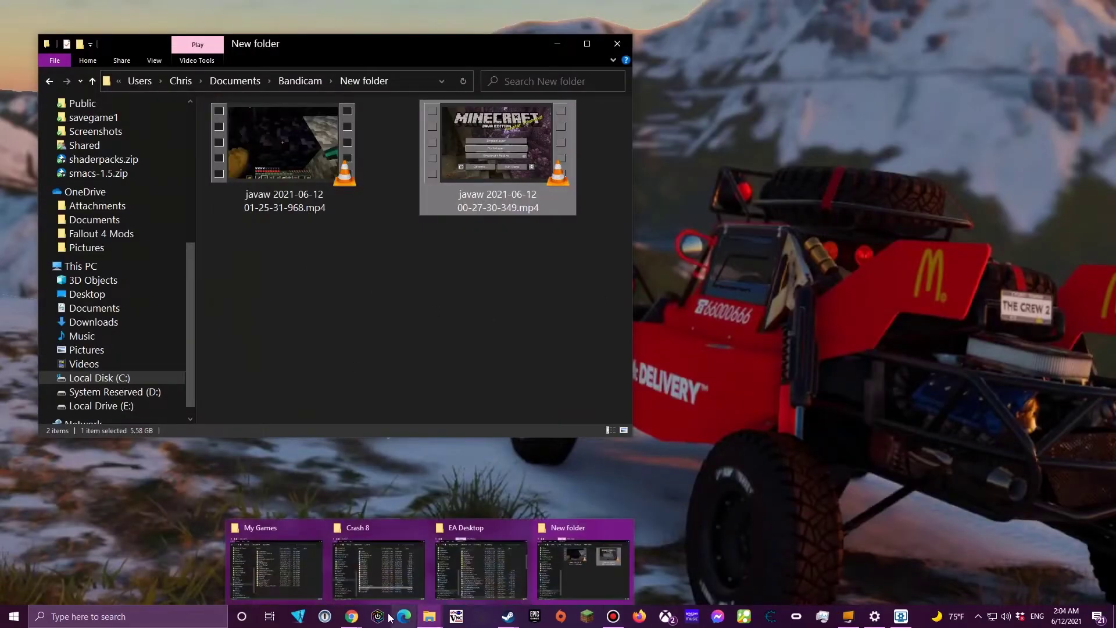
mouse_move(352, 617)
mouse_move(376, 574)
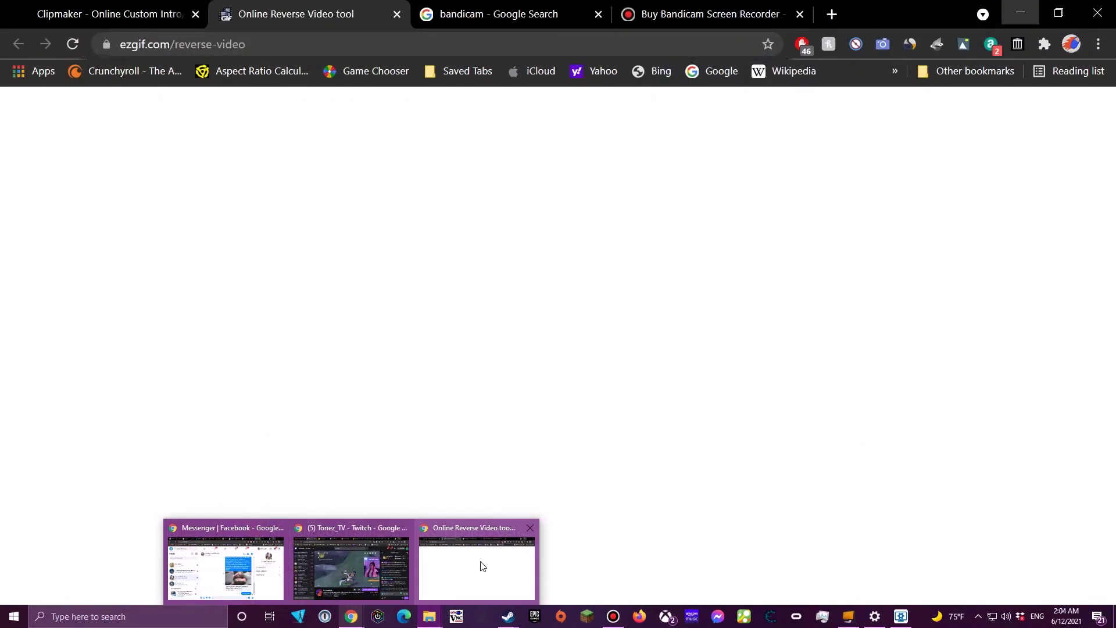
click(481, 566)
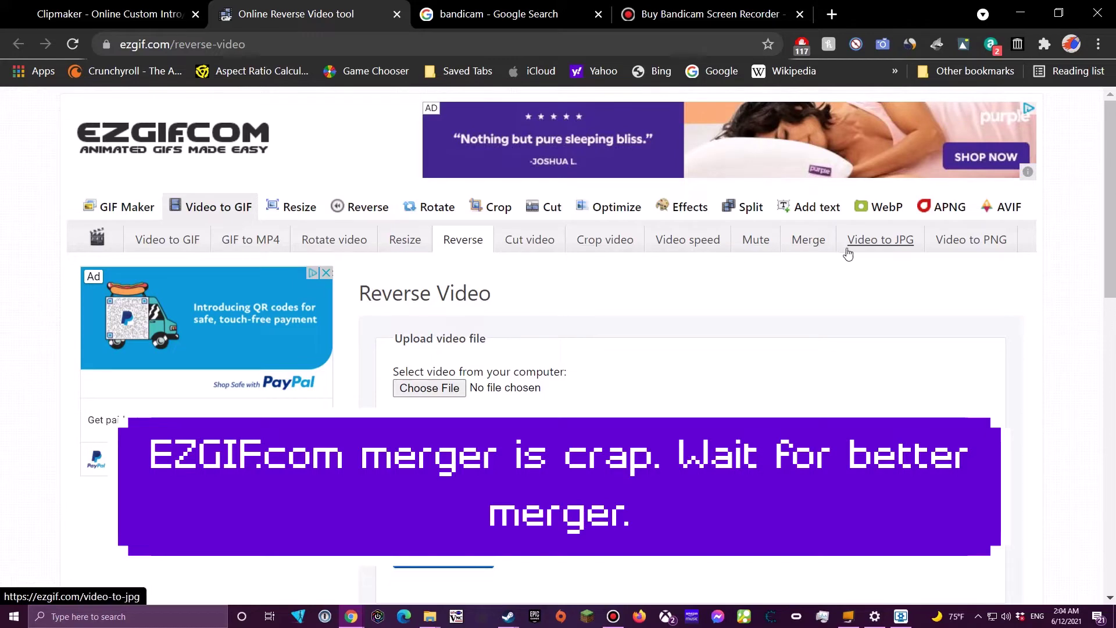
click(810, 248)
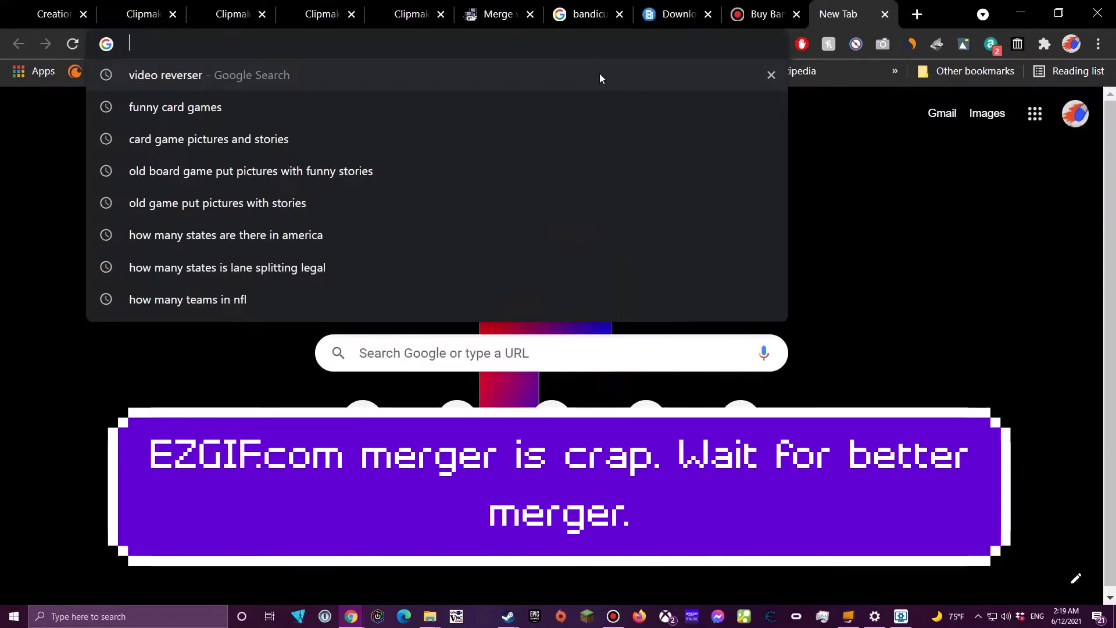
Search Google for 'youtube editor' from the address bar suggestions
text(youtu)
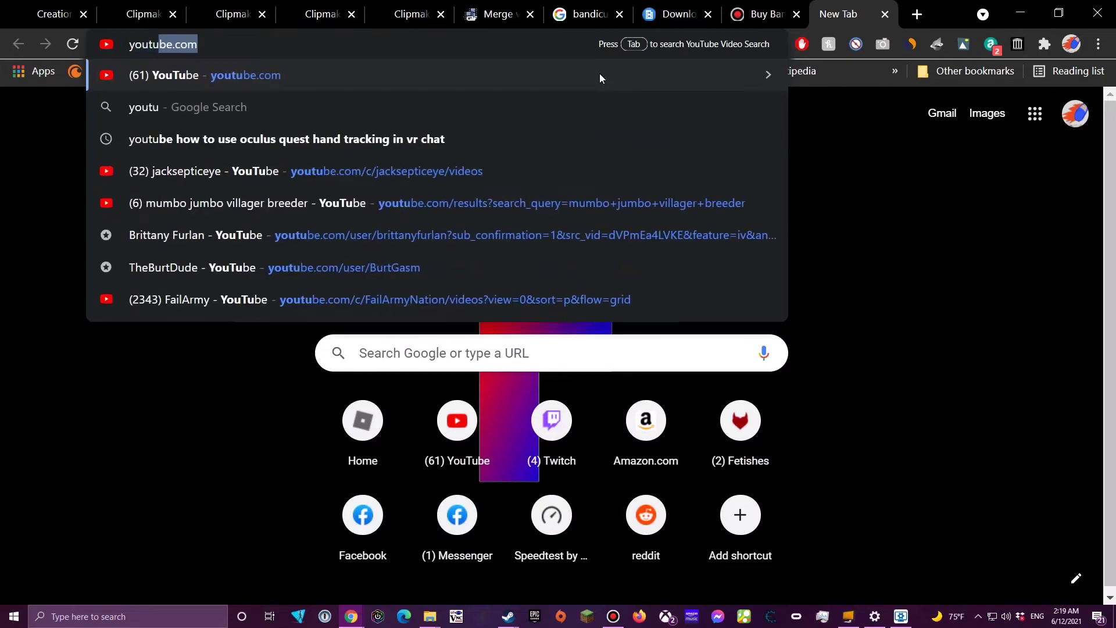
text(be4)
key(BackSpace)
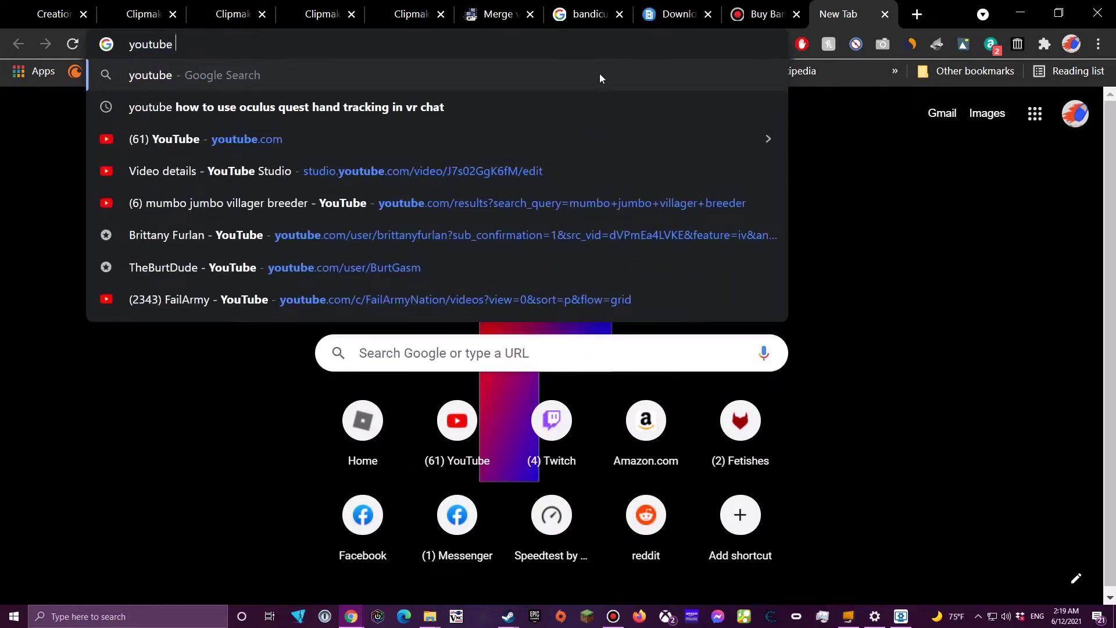
text(e)
key(Down)
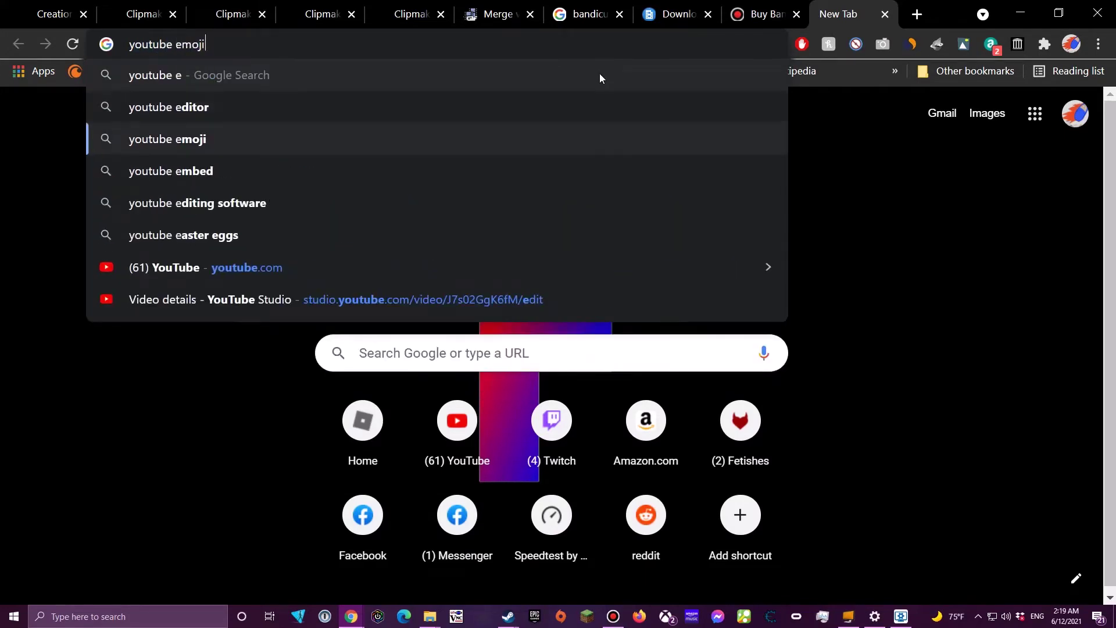
key(Return)
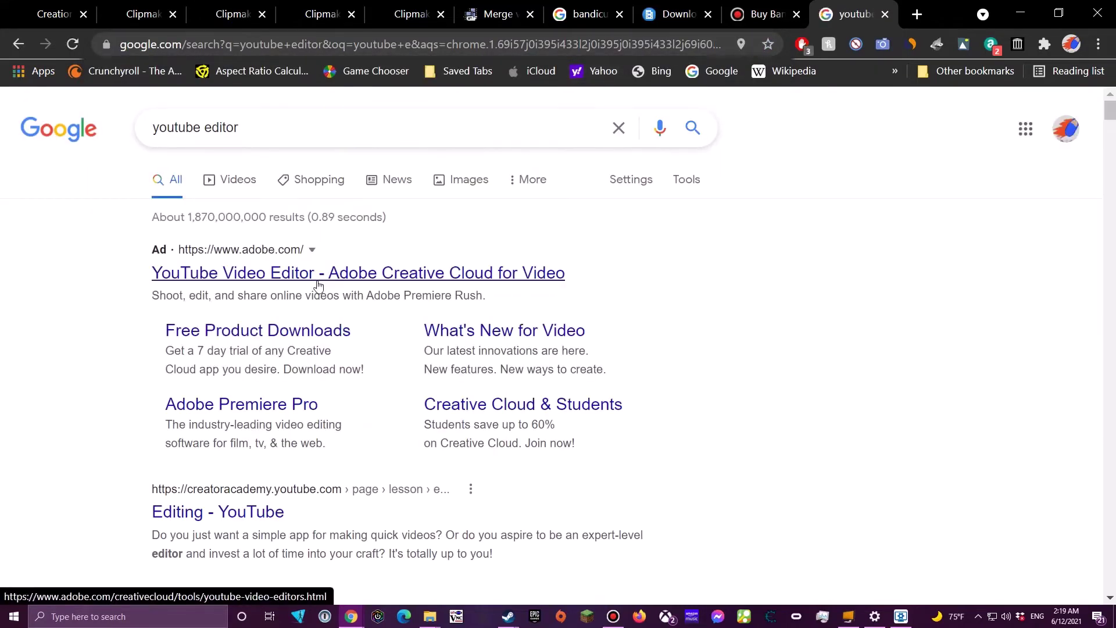
Open the 'Editing - YouTube' Creator Academy result in a new tab, view it, and close it
scroll(412, 320, down, 5)
scroll(411, 320, up, 3)
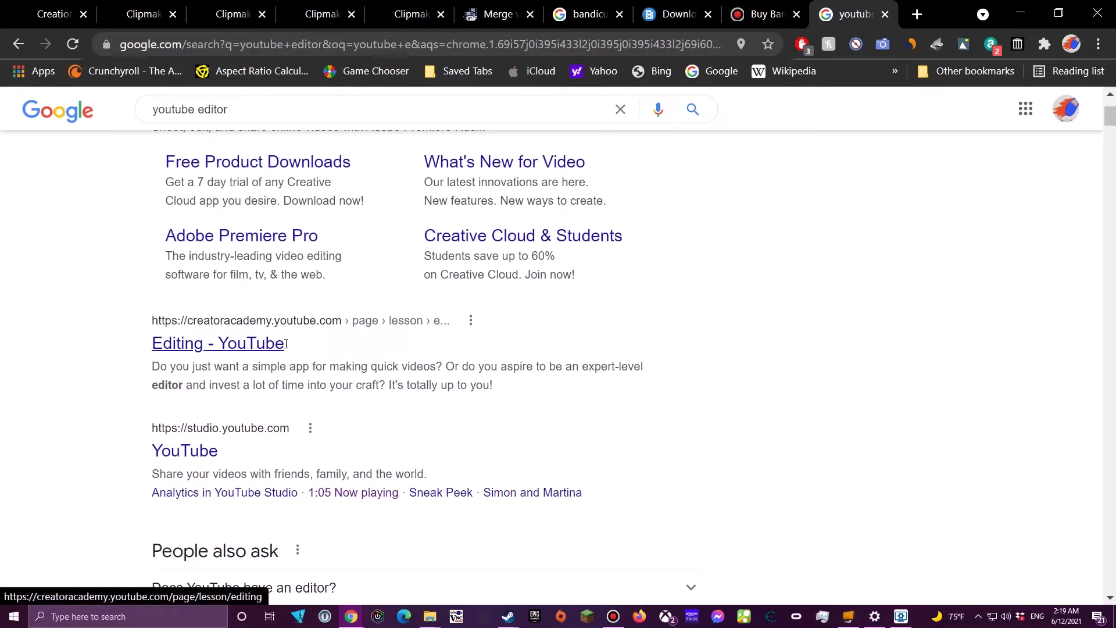
scroll(348, 307, down, 3)
middle_click(268, 174)
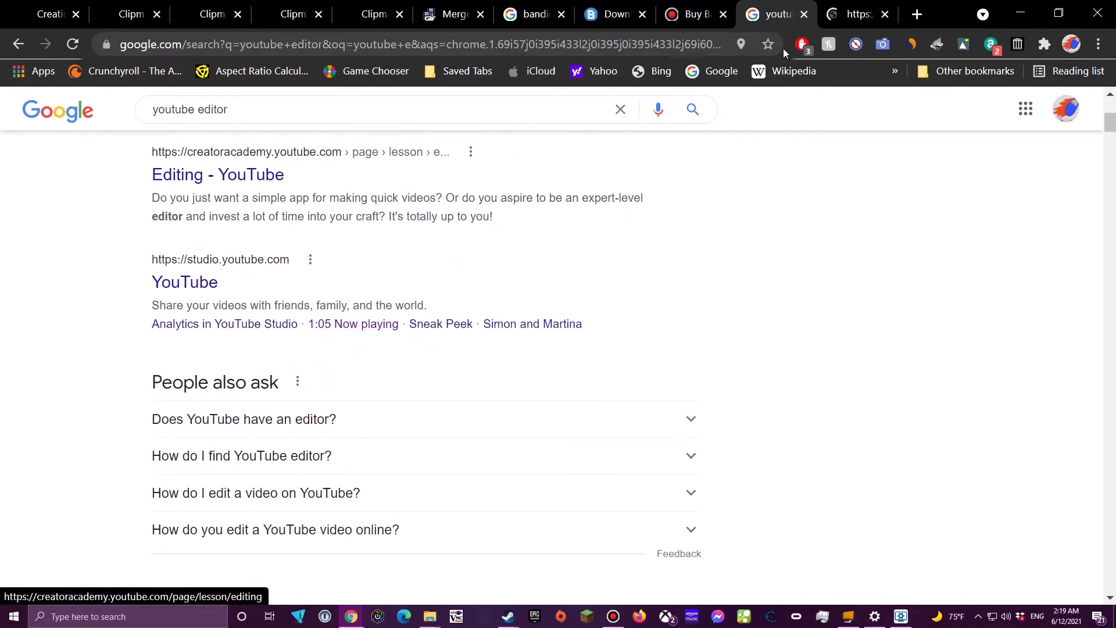
click(845, 19)
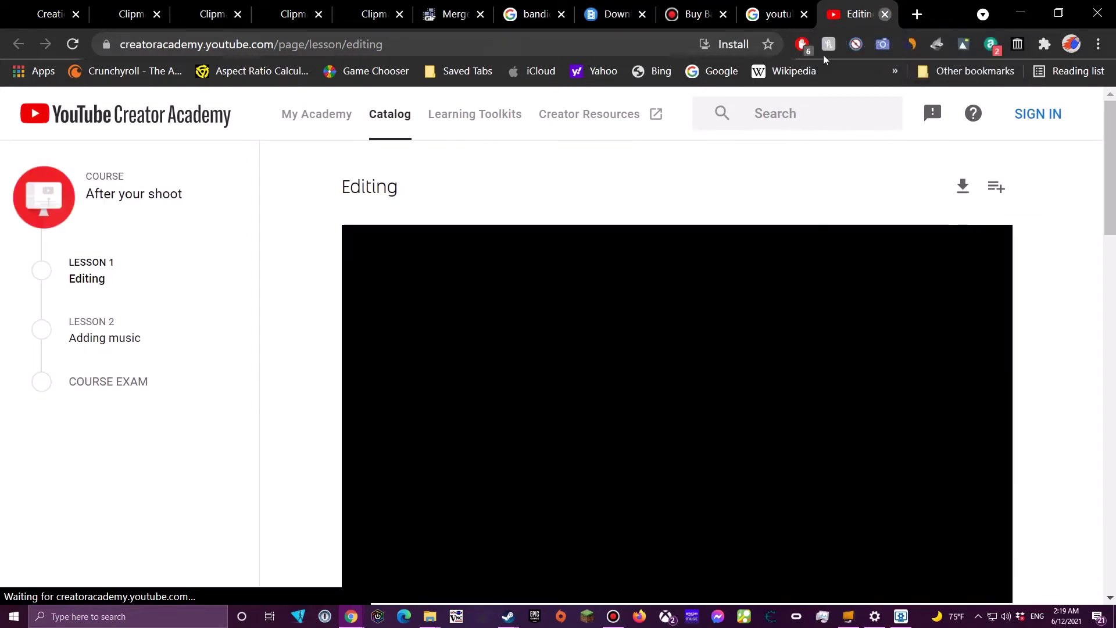
click(885, 14)
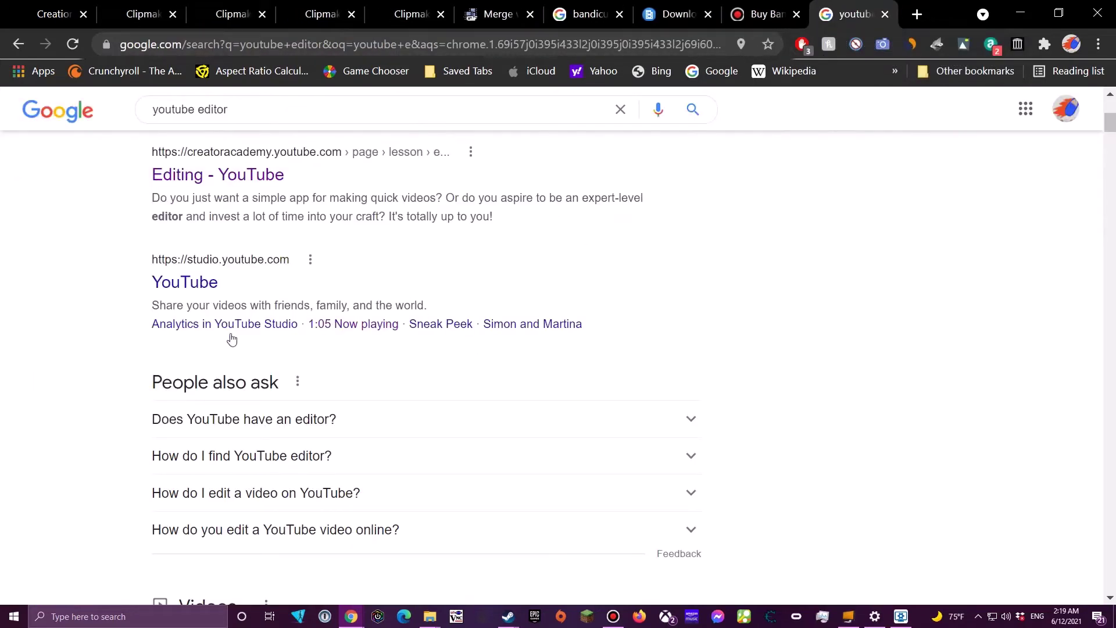
scroll(125, 324, down, 1)
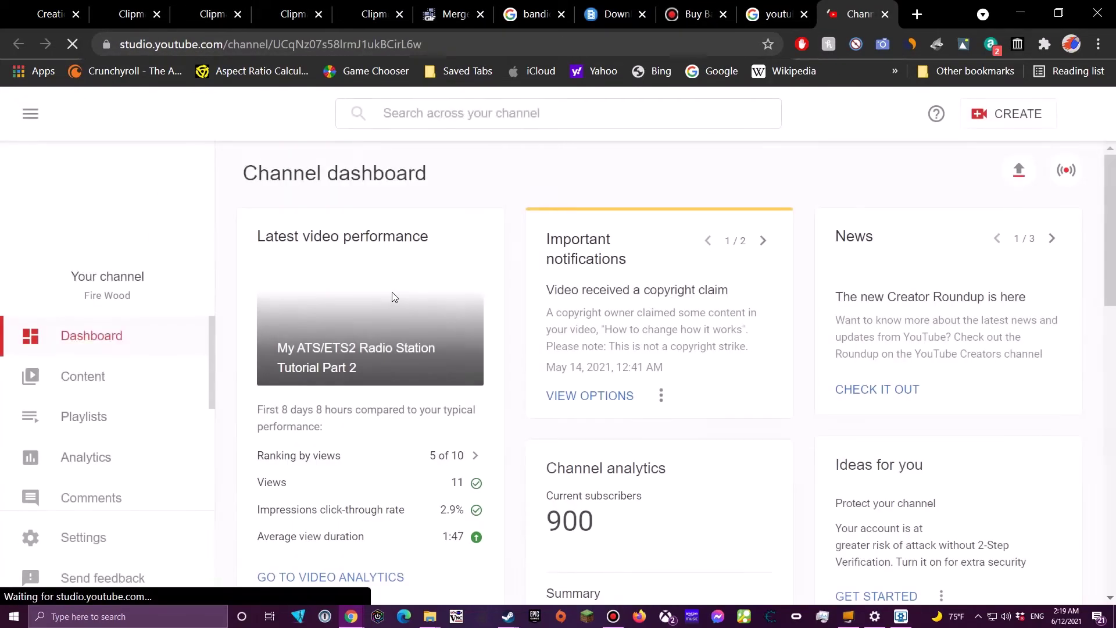
Dismiss the new notifications tip on the YouTube Studio channel dashboard
scroll(547, 349, down, 2)
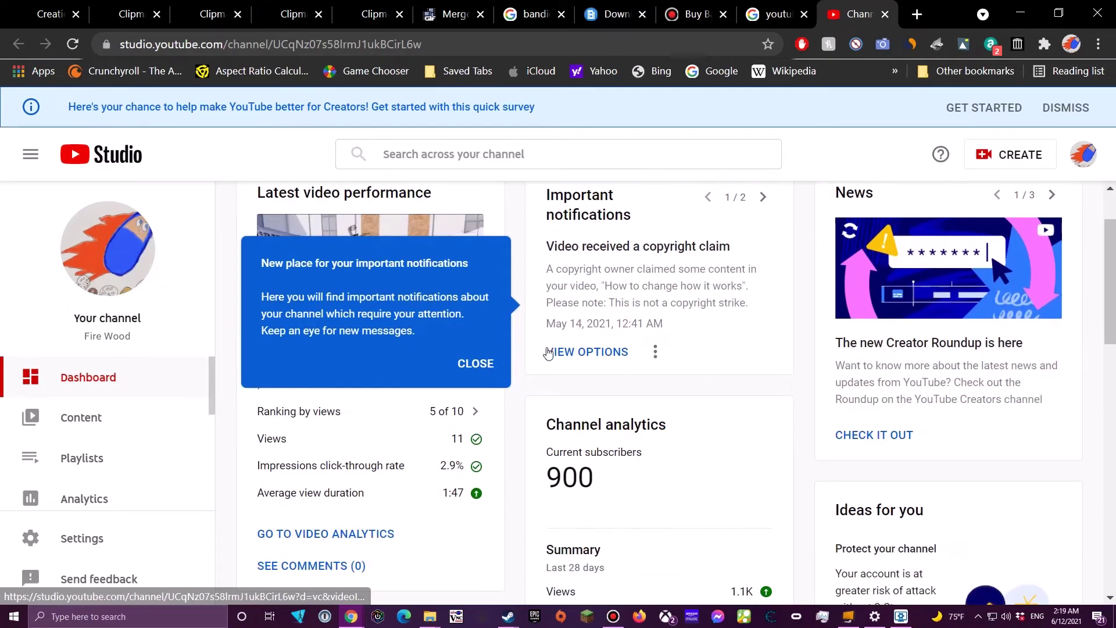
scroll(519, 308, up, 2)
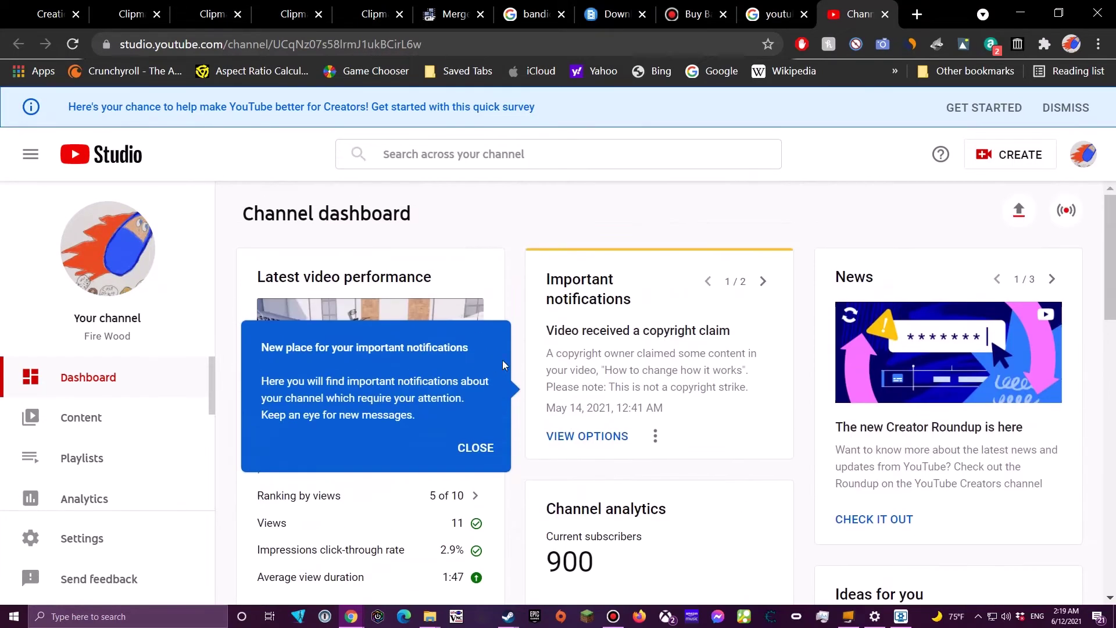
click(477, 448)
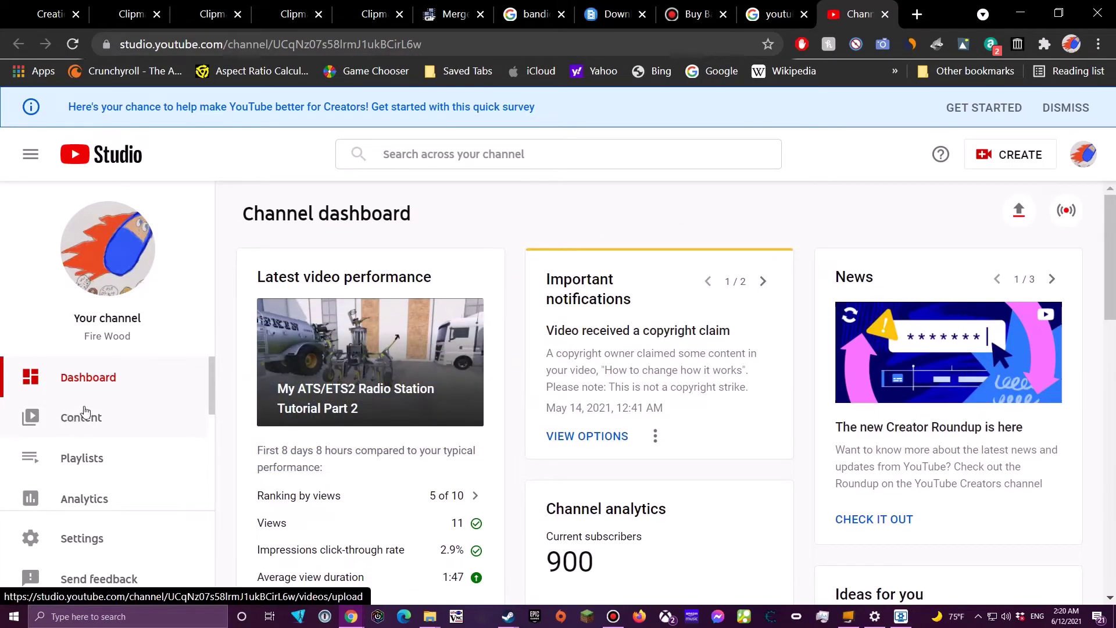
Open Create > Upload videos, then close the upload window without uploading
scroll(91, 410, down, 4)
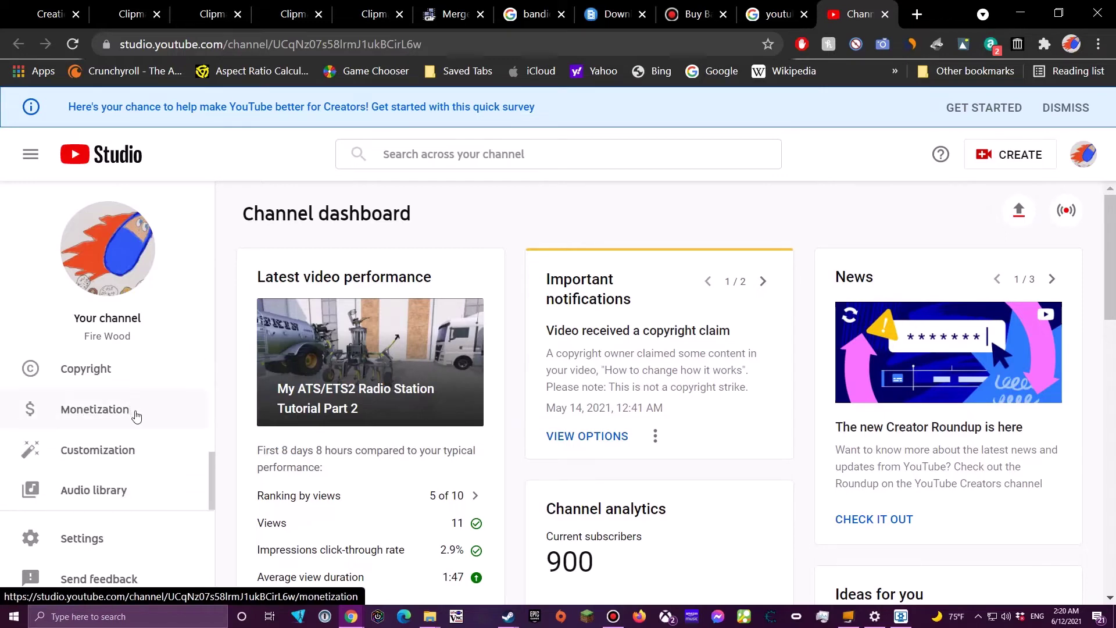
scroll(286, 461, down, 5)
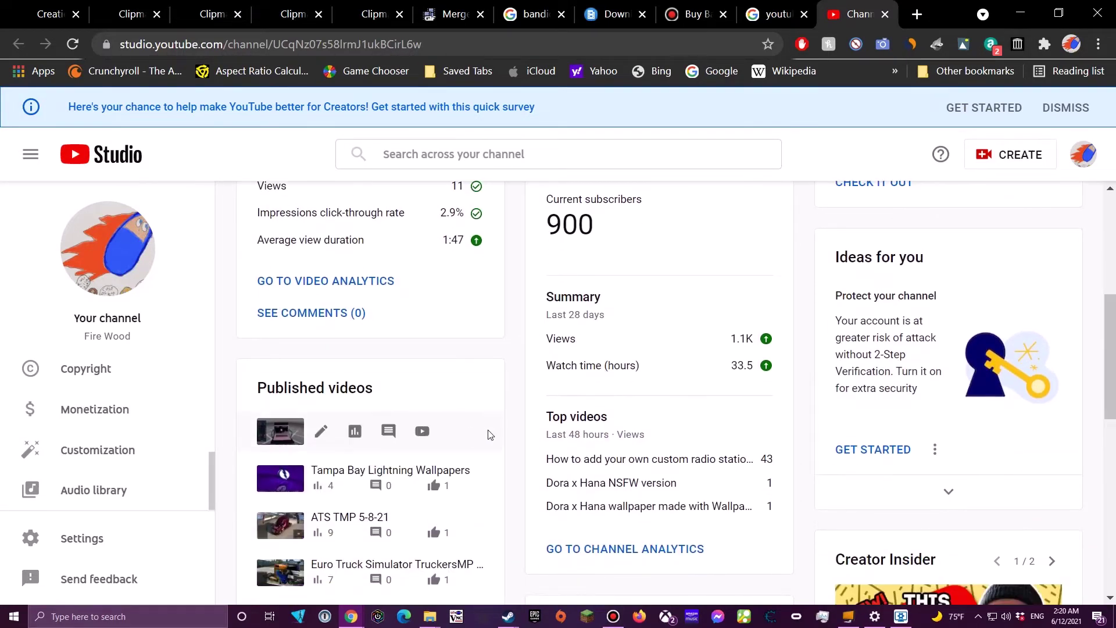
scroll(743, 397, up, 6)
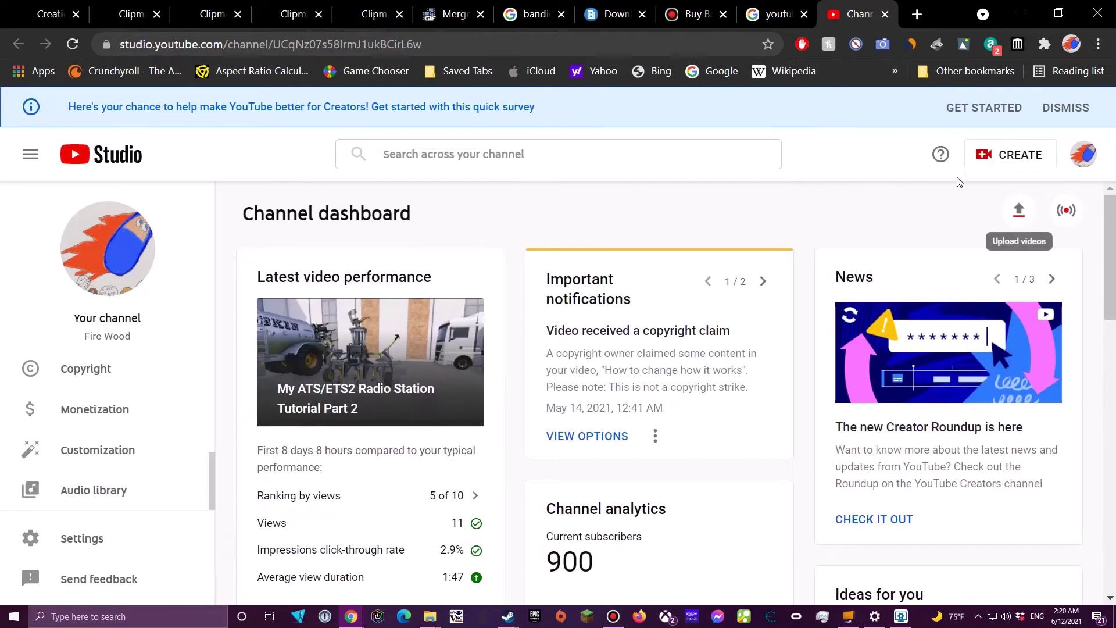
click(1014, 156)
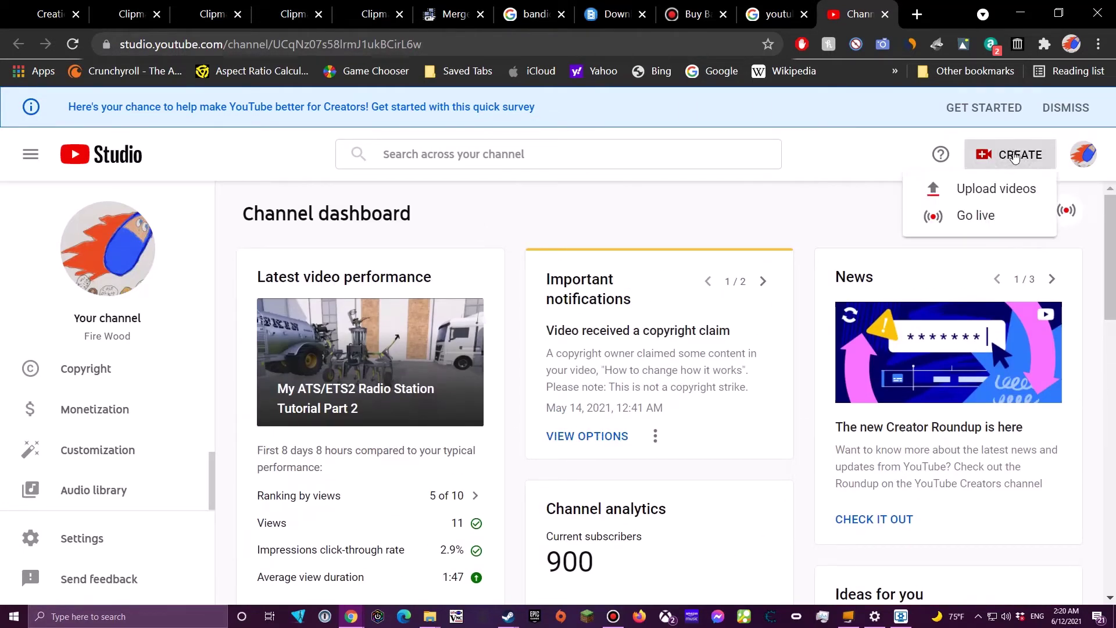
click(991, 191)
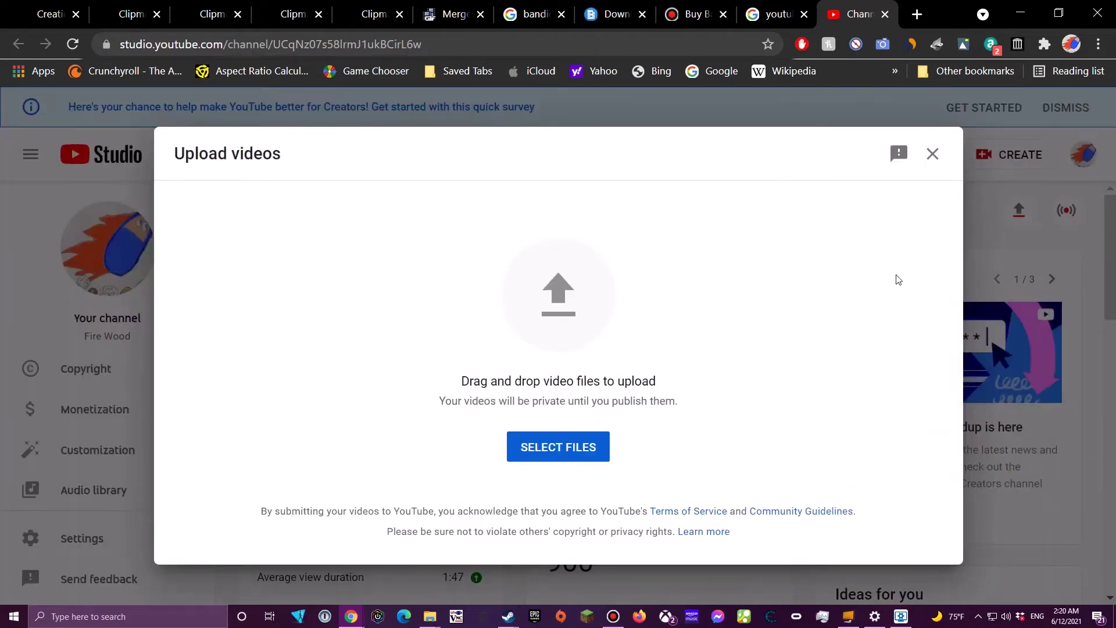
click(933, 154)
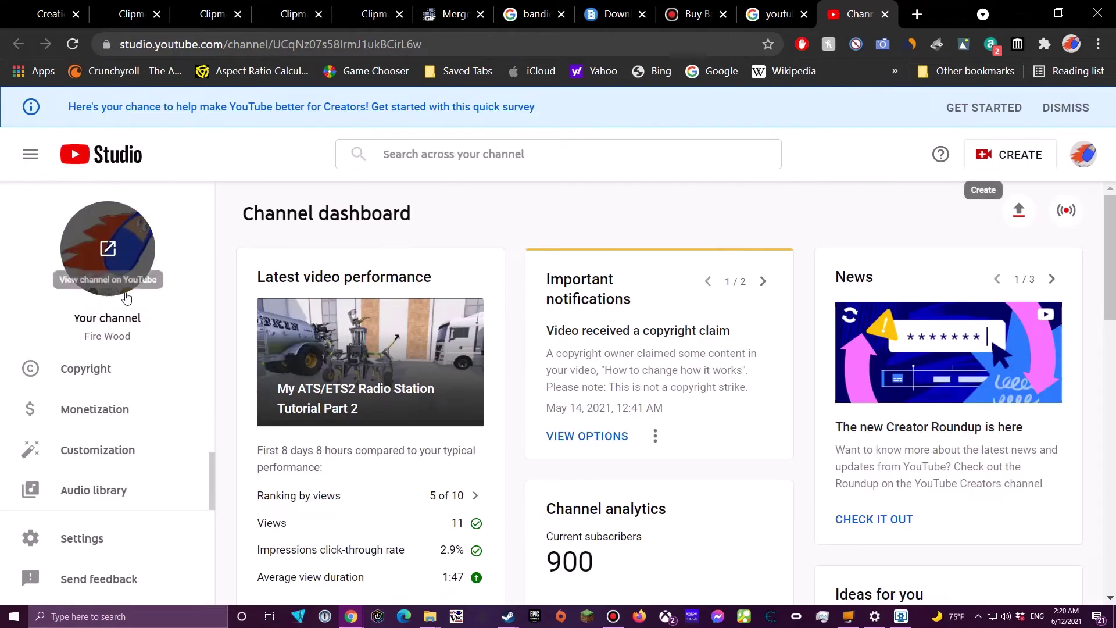
scroll(321, 425, down, 5)
click(269, 428)
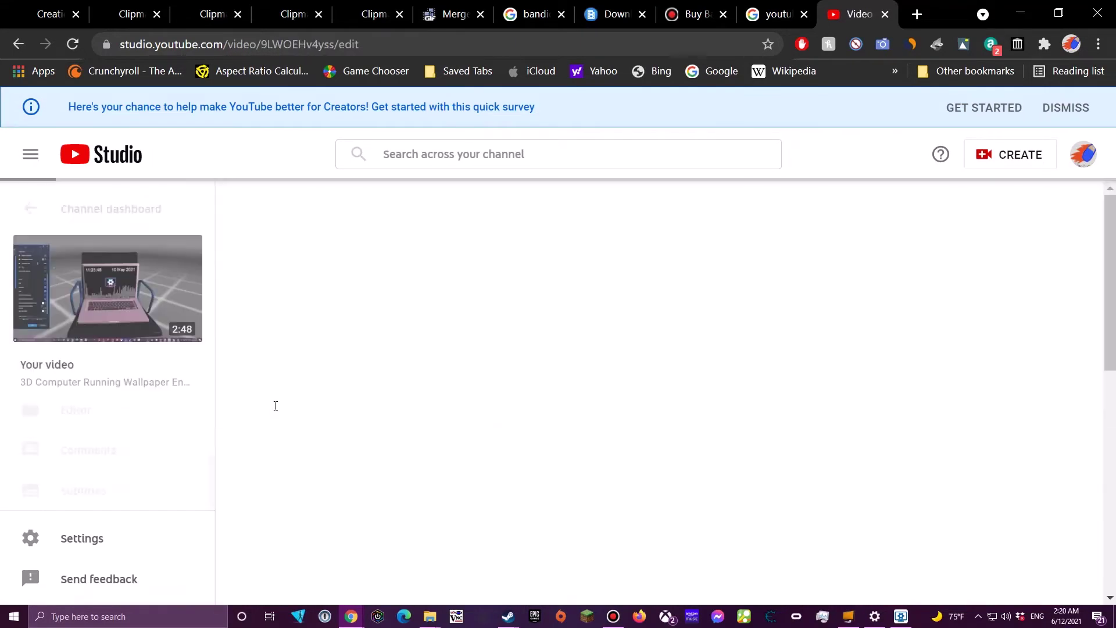
click(97, 418)
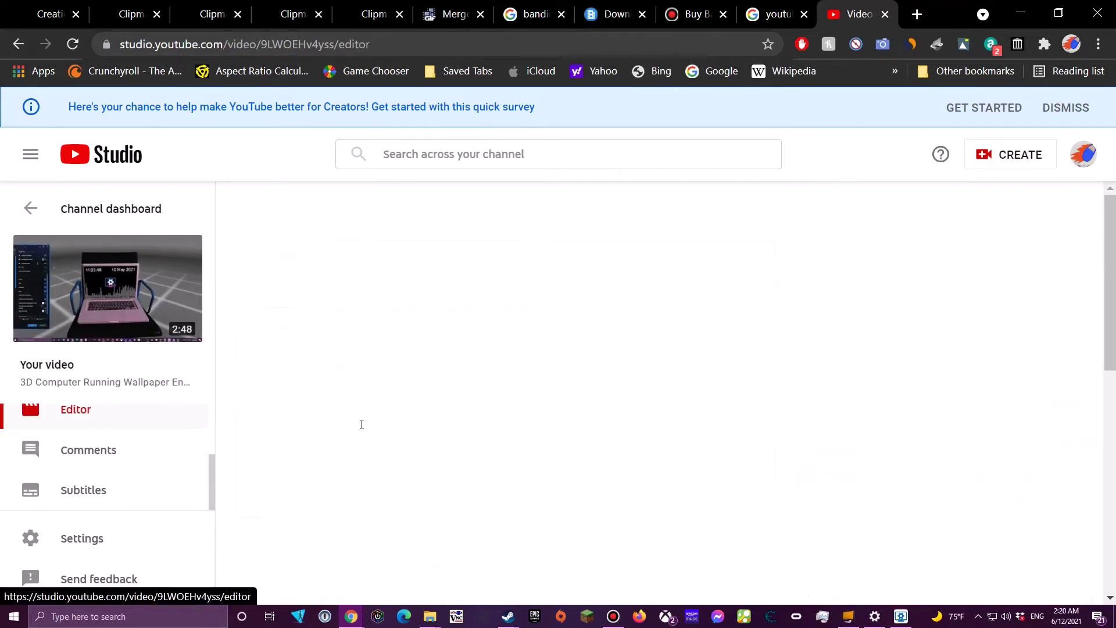
scroll(331, 392, down, 2)
scroll(345, 392, down, 2)
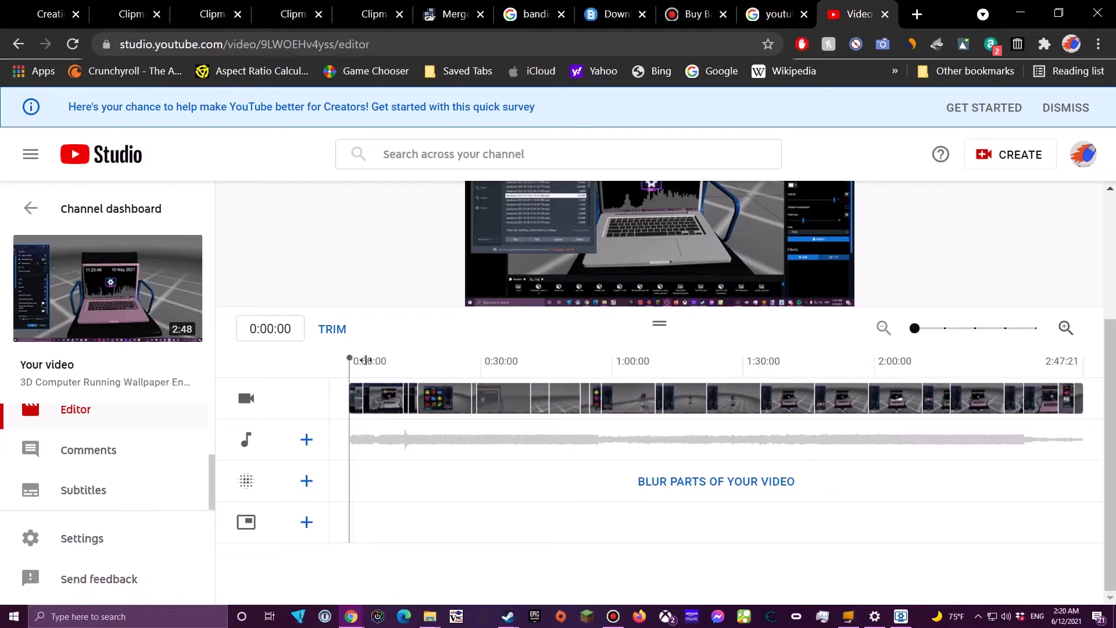
drag(375, 361, 271, 363)
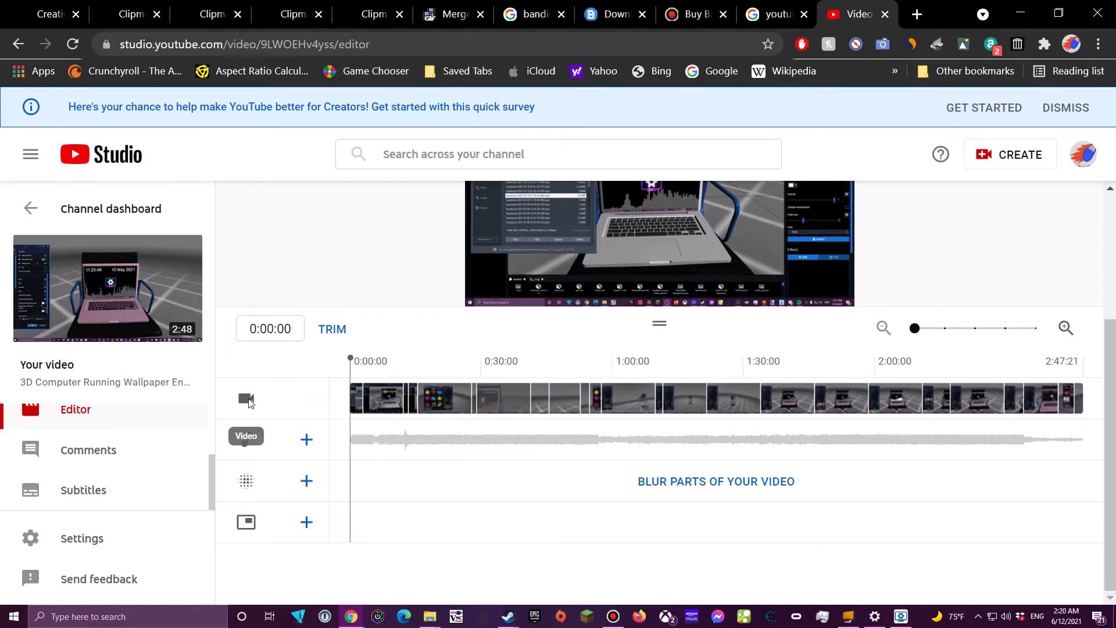
scroll(384, 336, up, 3)
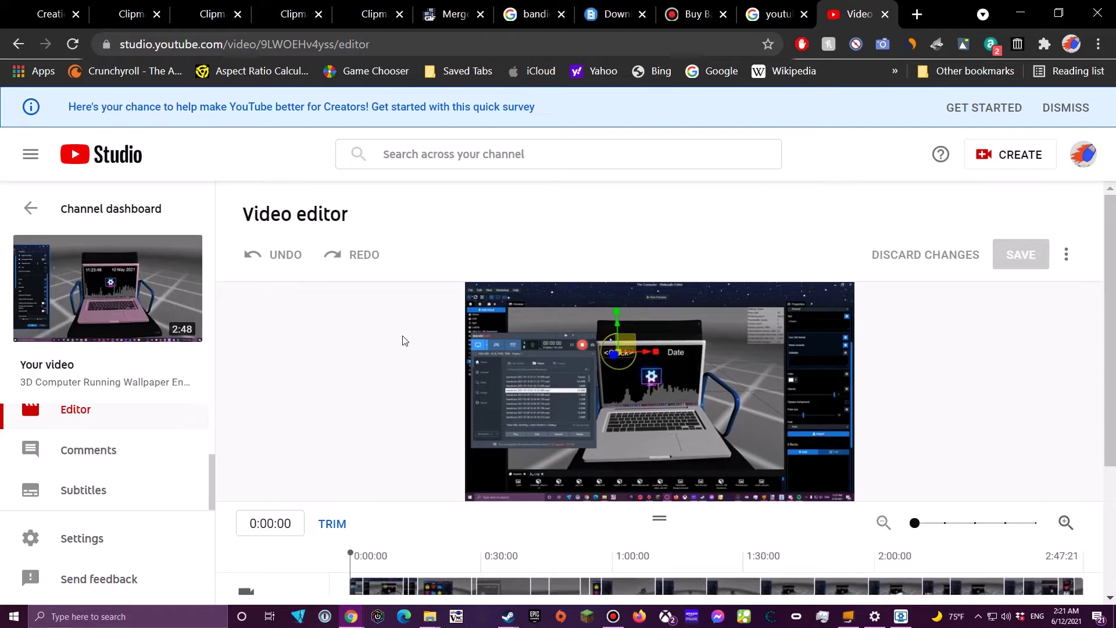
scroll(347, 474, down, 3)
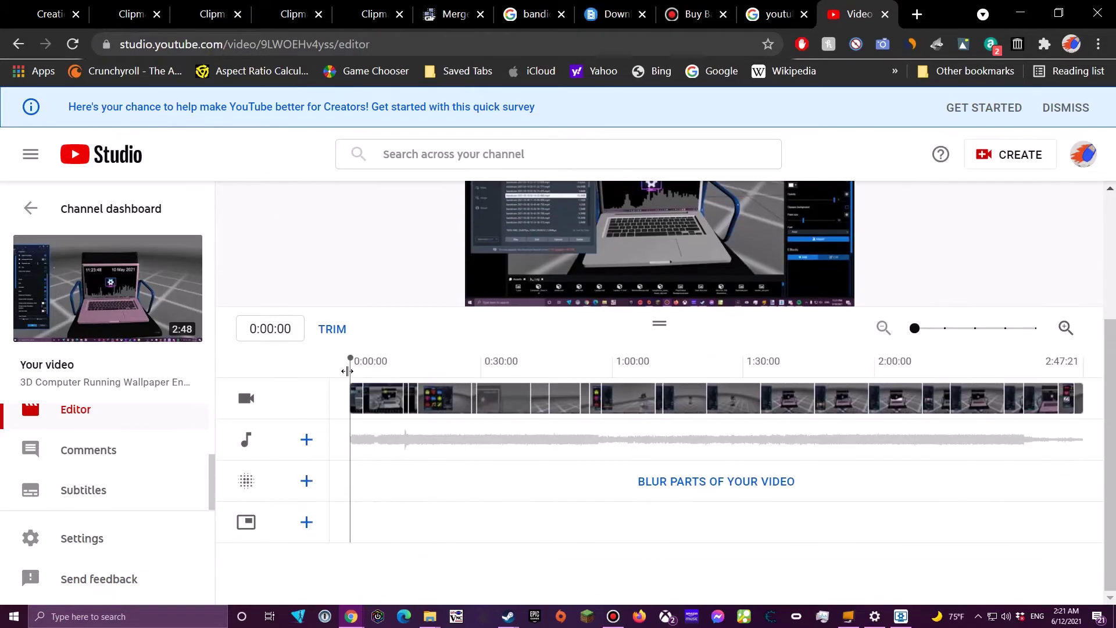
drag(348, 361, 125, 399)
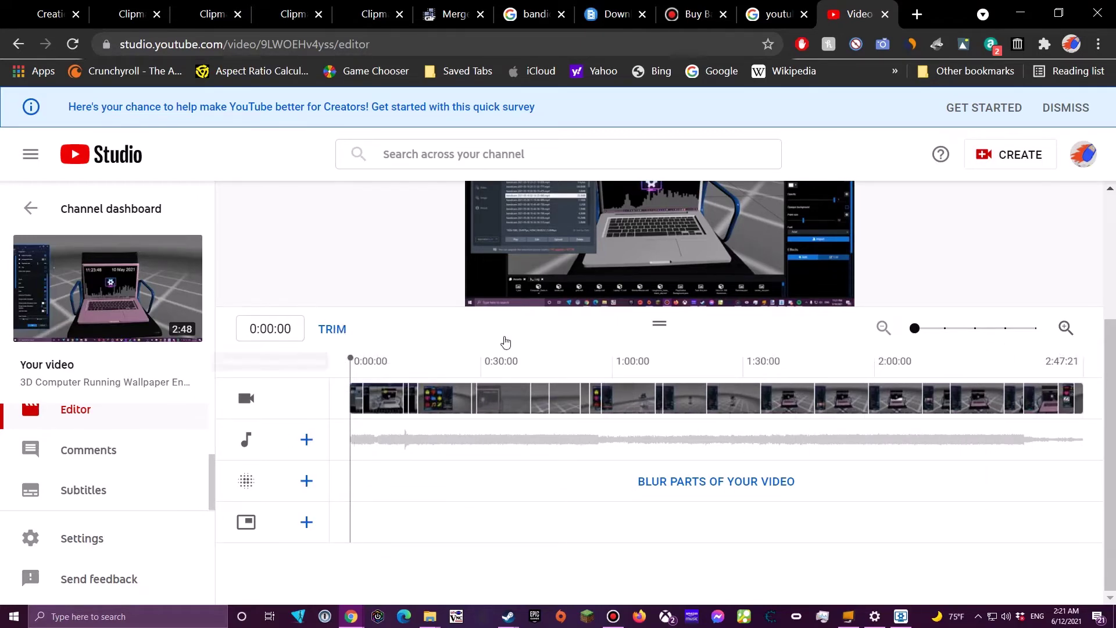
scroll(512, 343, up, 4)
scroll(902, 438, down, 2)
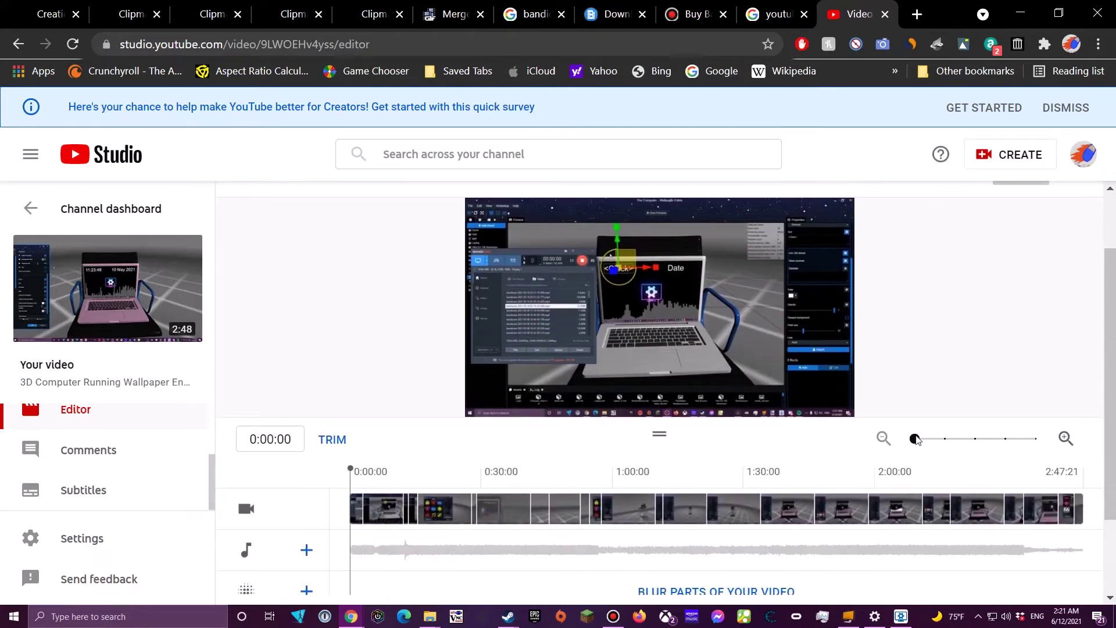
drag(917, 440, 561, 424)
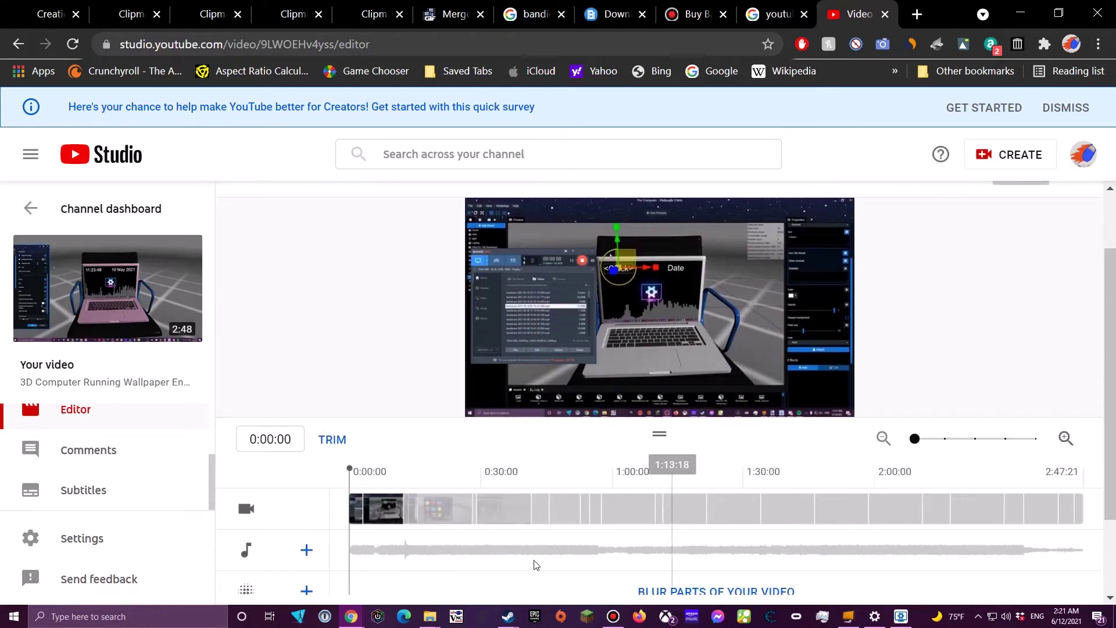
scroll(541, 449, down, 2)
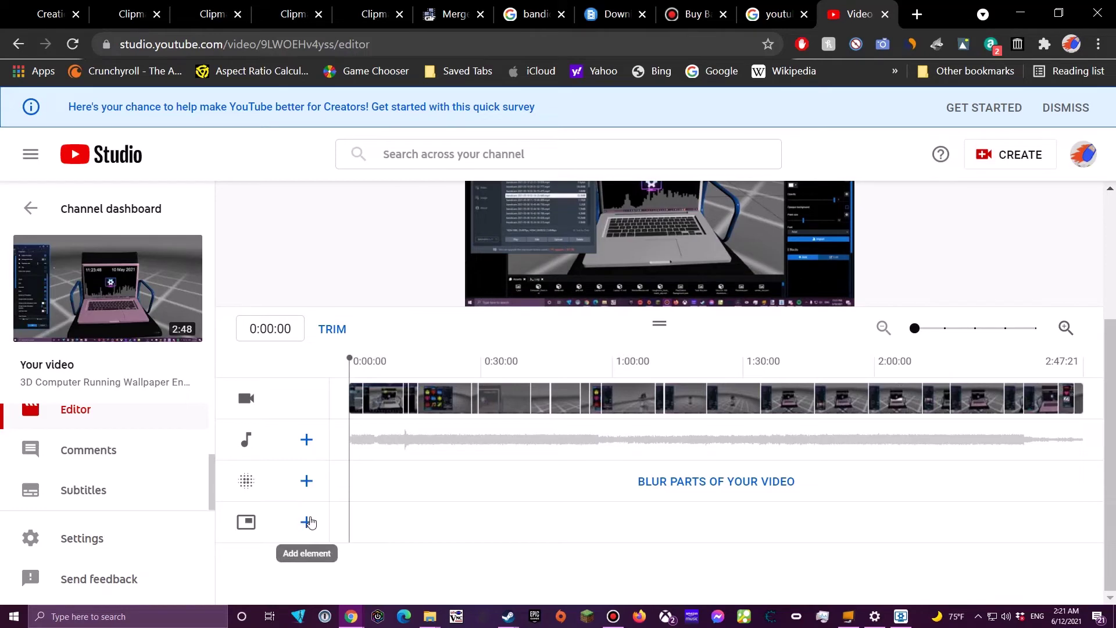
click(307, 521)
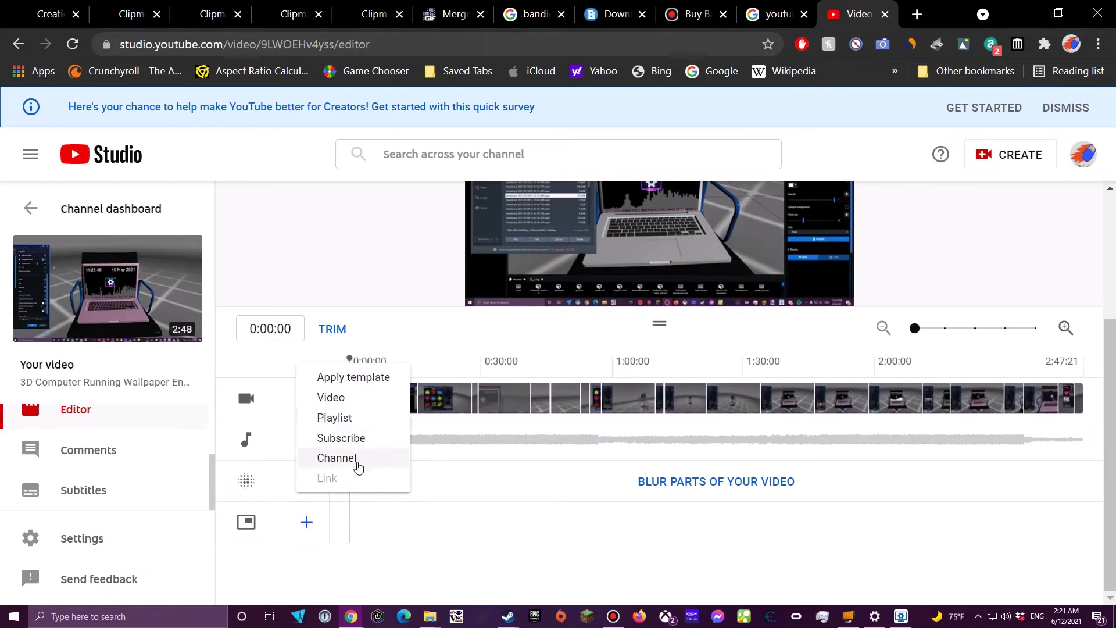
click(394, 324)
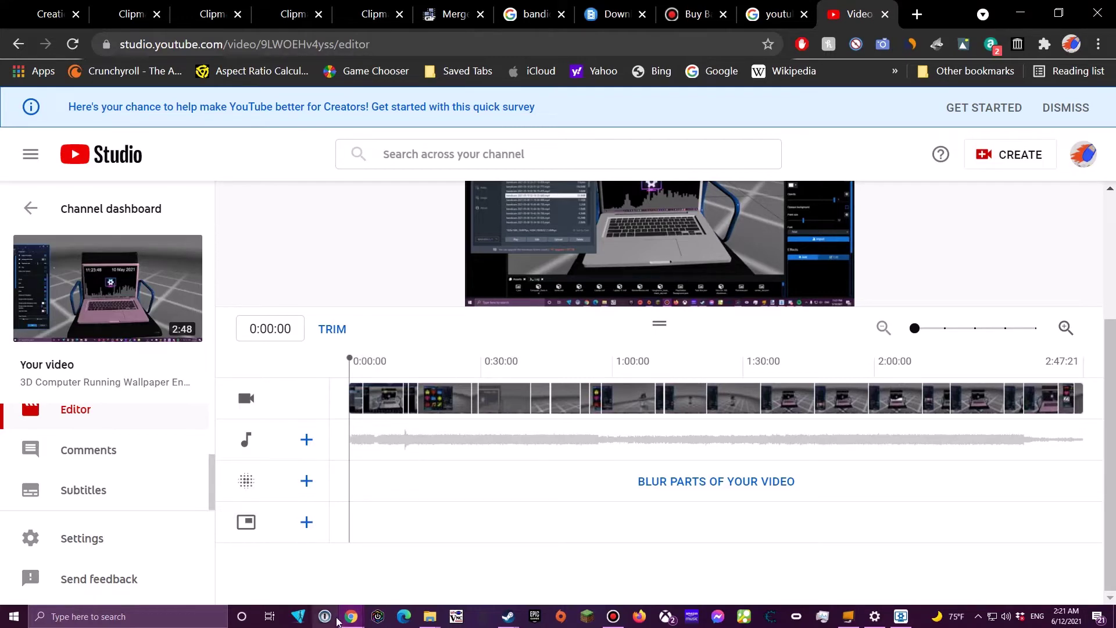
Show and hide the recorder, then move from the Video Joiner Free results to freevideojoiner.com
click(614, 617)
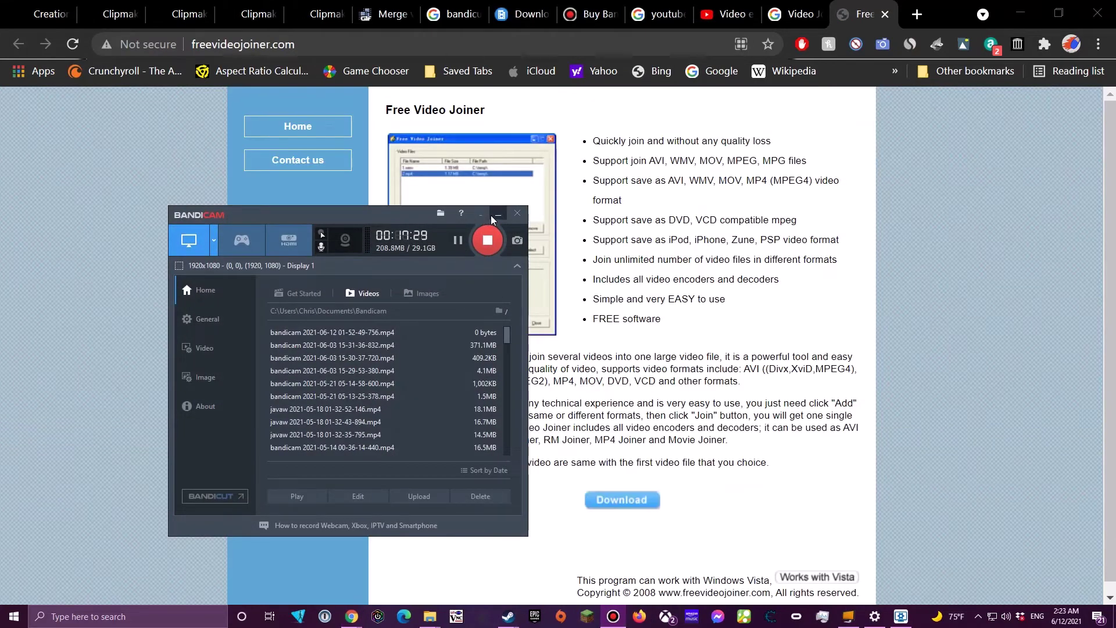
click(499, 214)
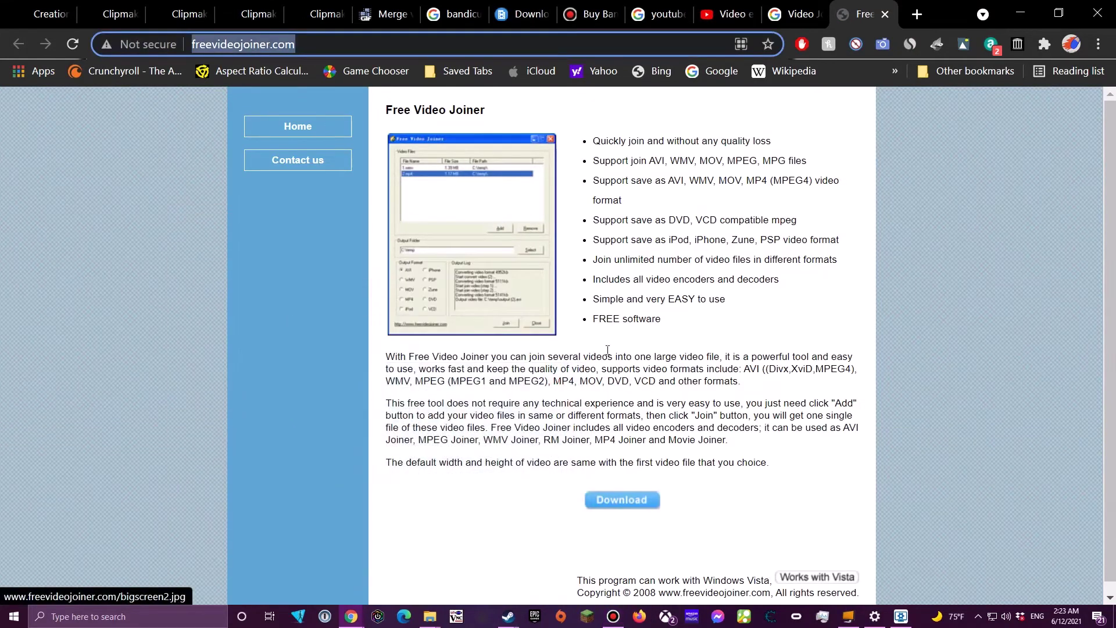
click(794, 14)
scroll(142, 137, up, 3)
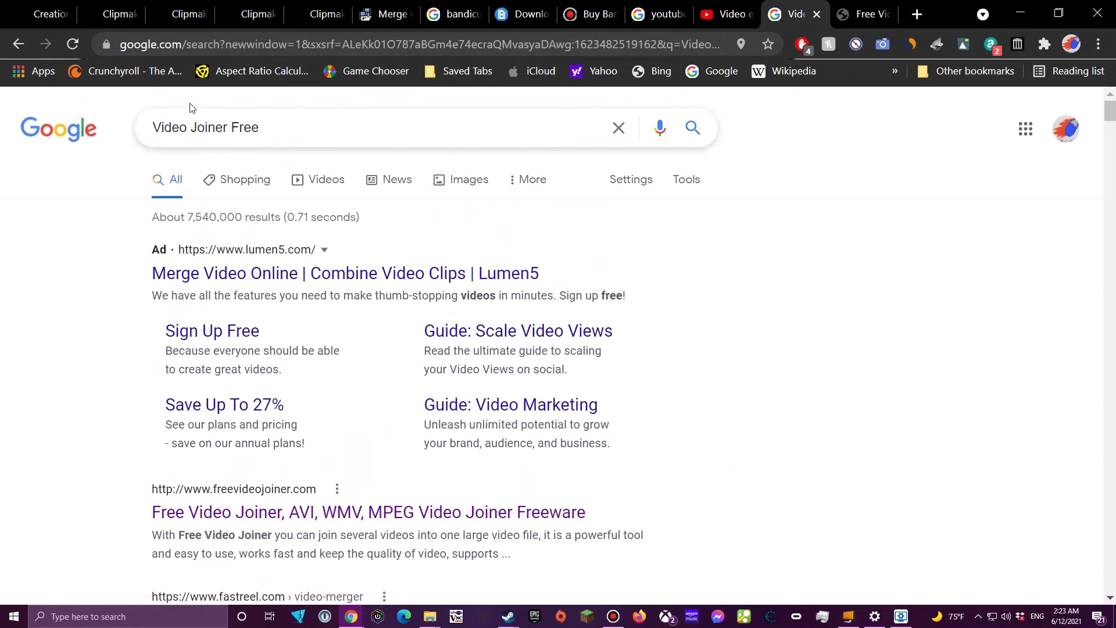
scroll(306, 337, down, 3)
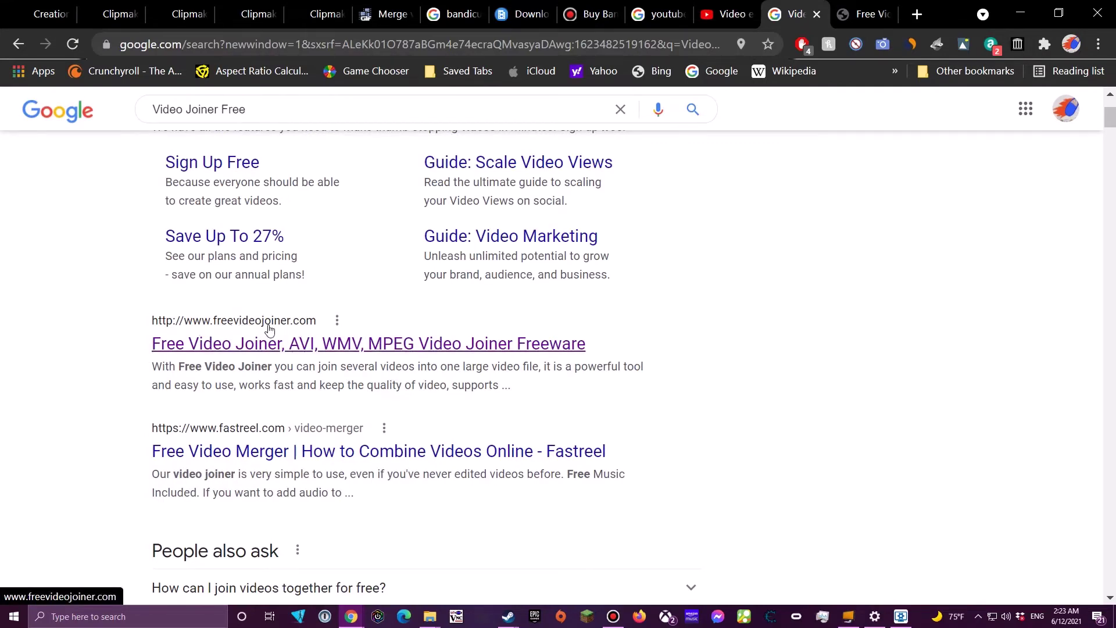
click(863, 14)
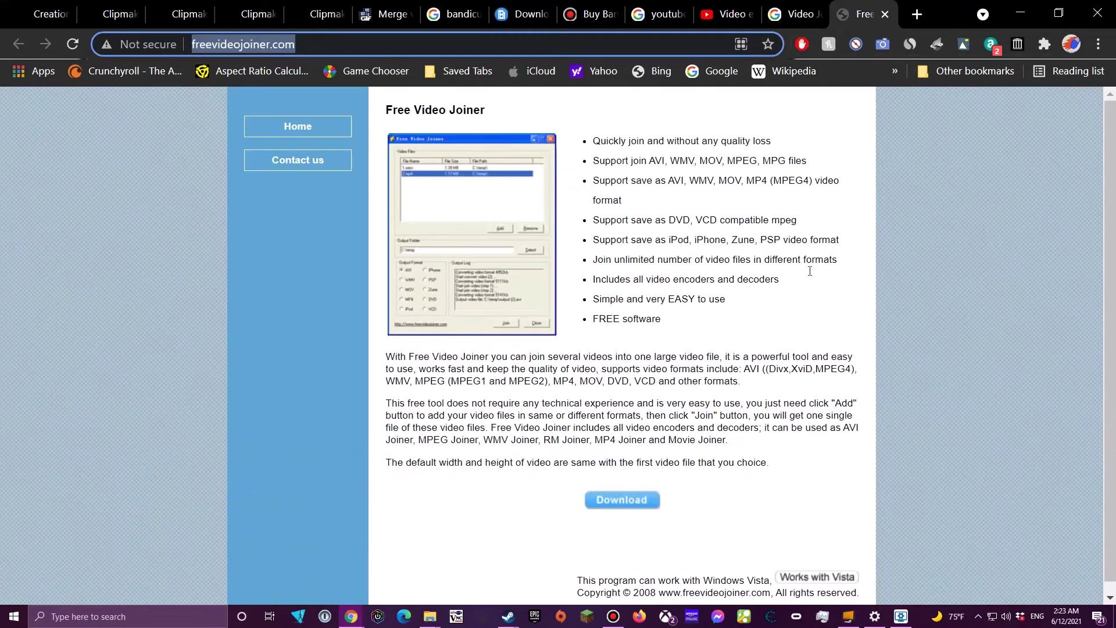
Download freevideojoinersetup.exe into the New folder and run the installer
click(635, 501)
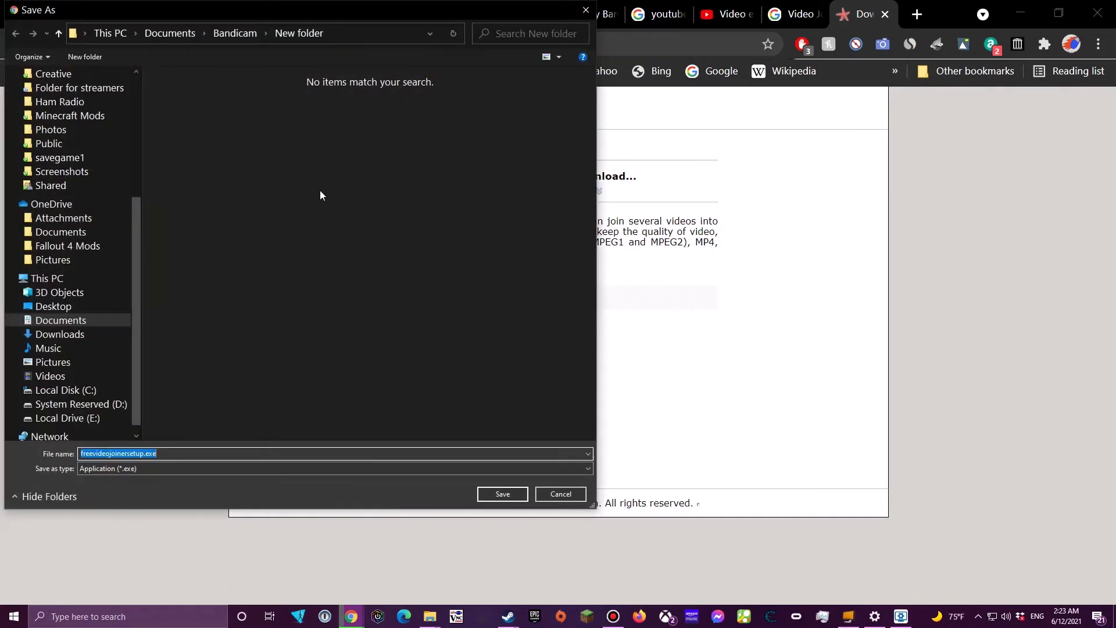
click(499, 495)
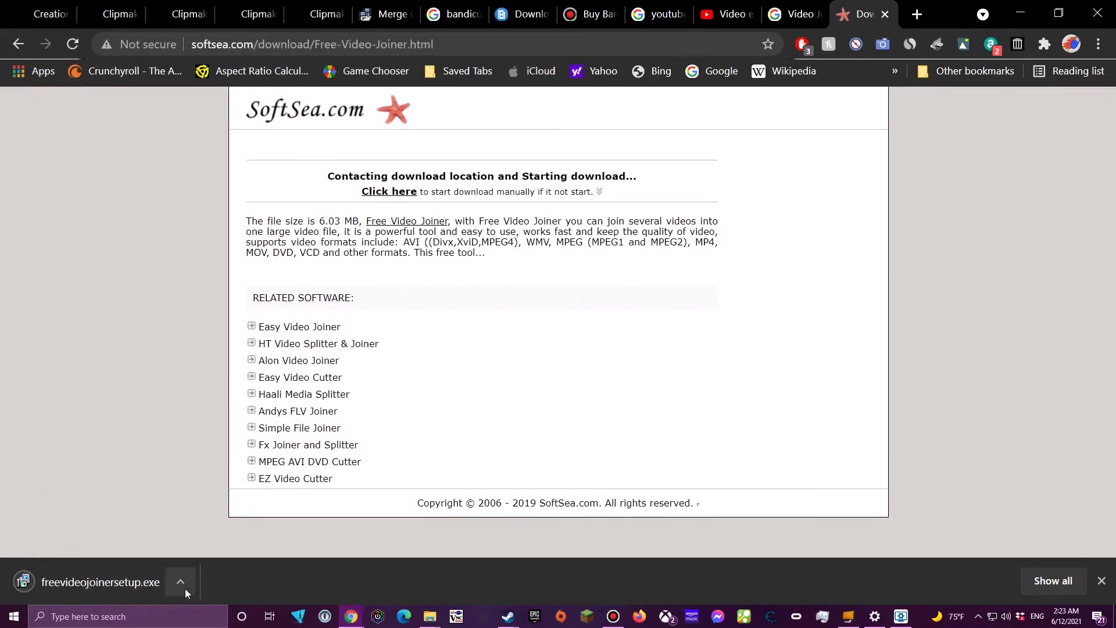
click(181, 584)
click(252, 525)
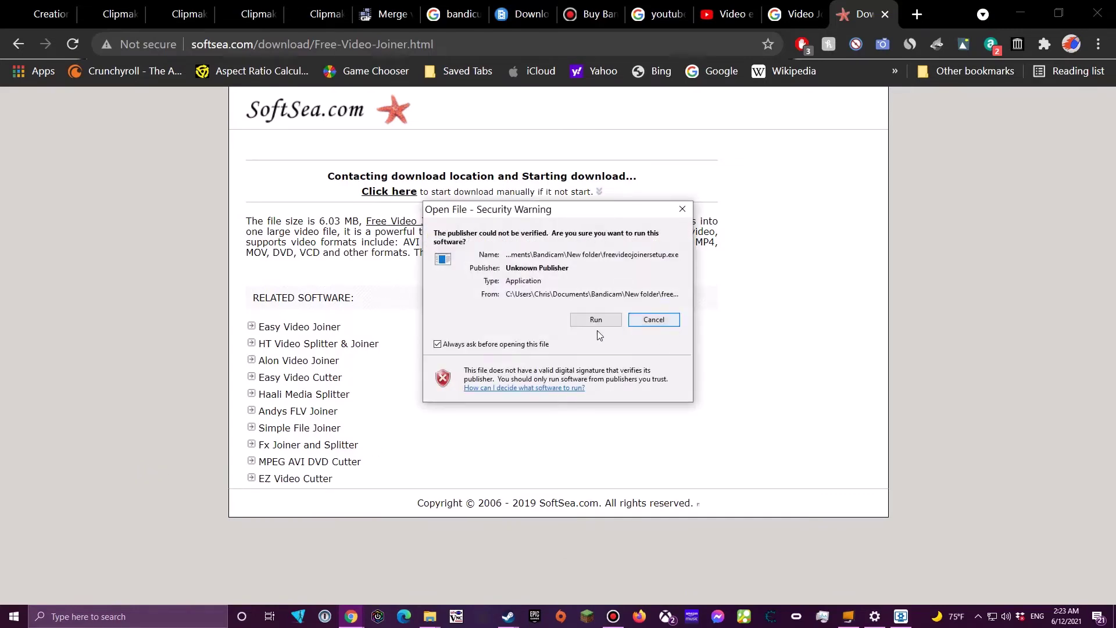
click(596, 321)
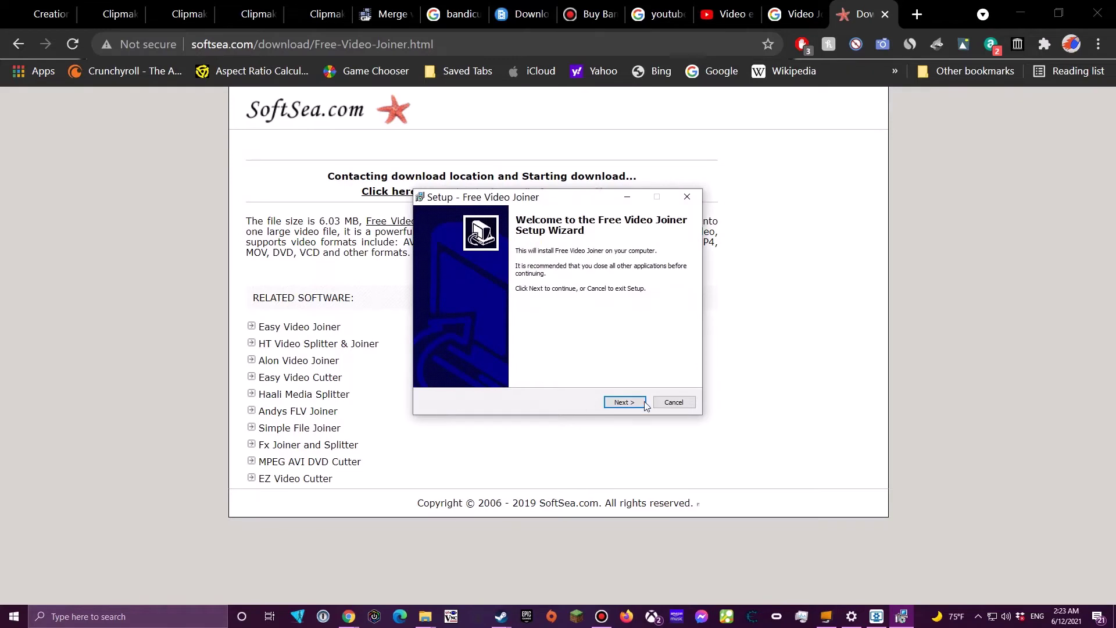
Install Free Video Joiner with default folders and no desktop icon, then launch it
click(640, 403)
click(511, 367)
click(625, 402)
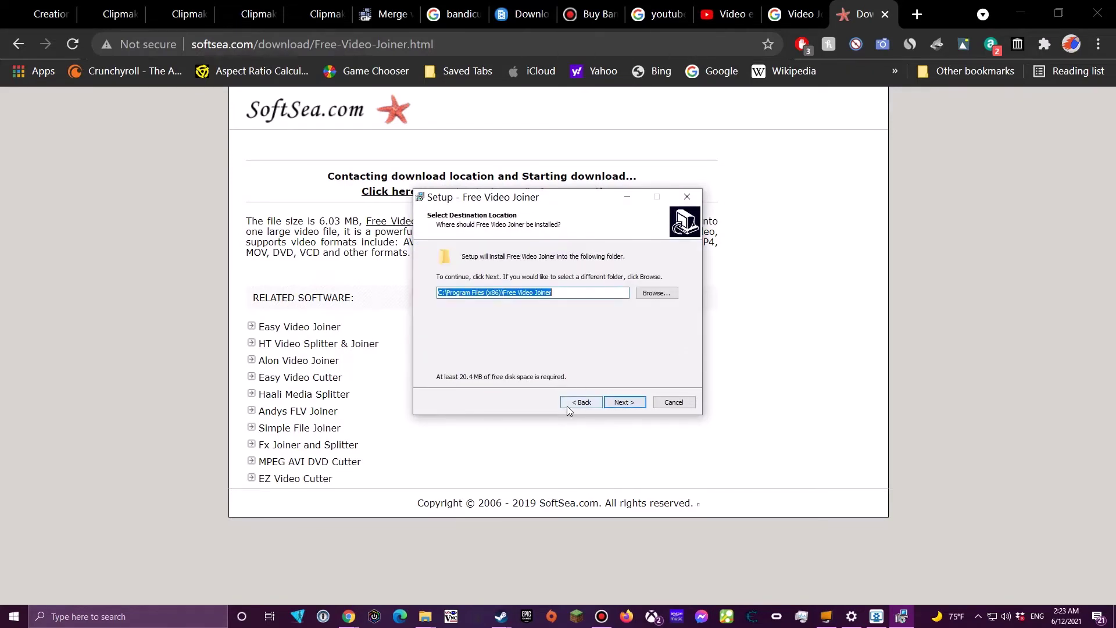
click(628, 406)
click(620, 402)
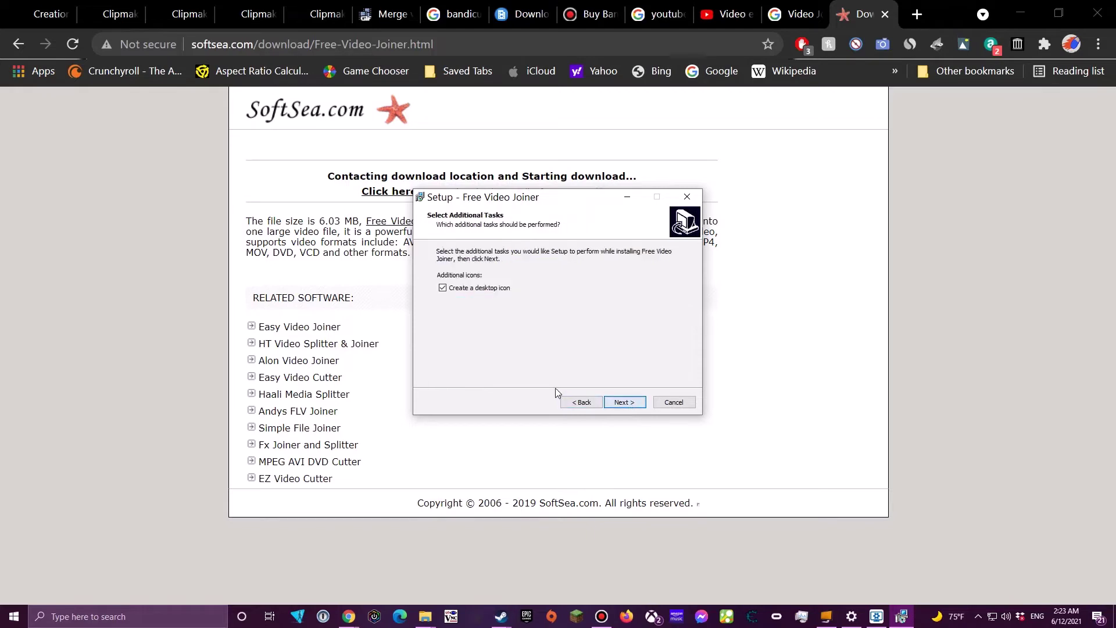
click(468, 288)
click(624, 402)
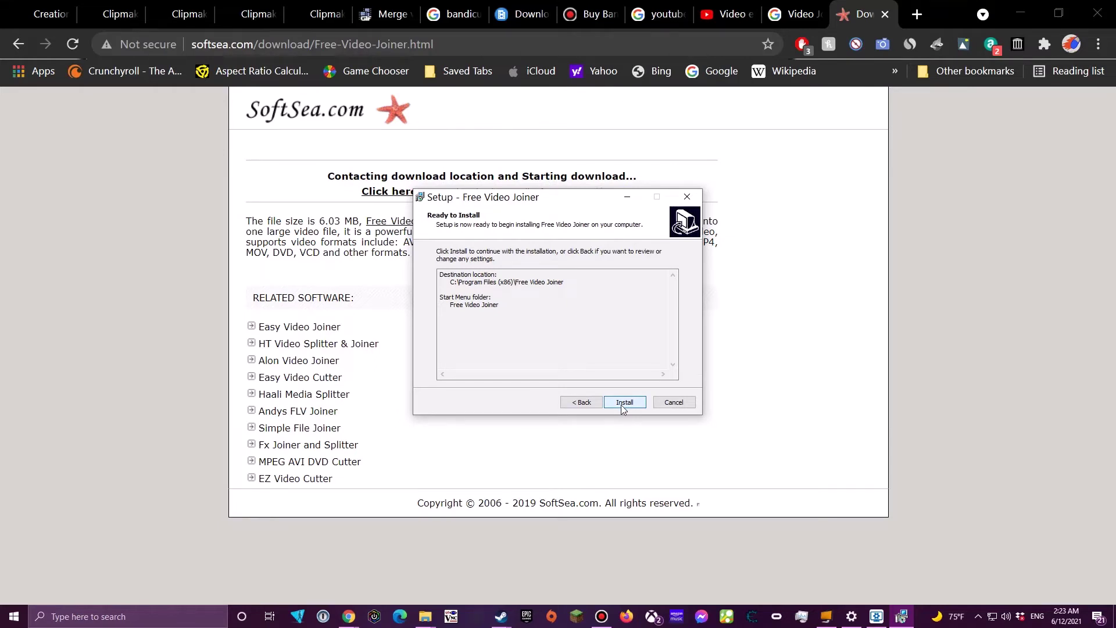
click(622, 405)
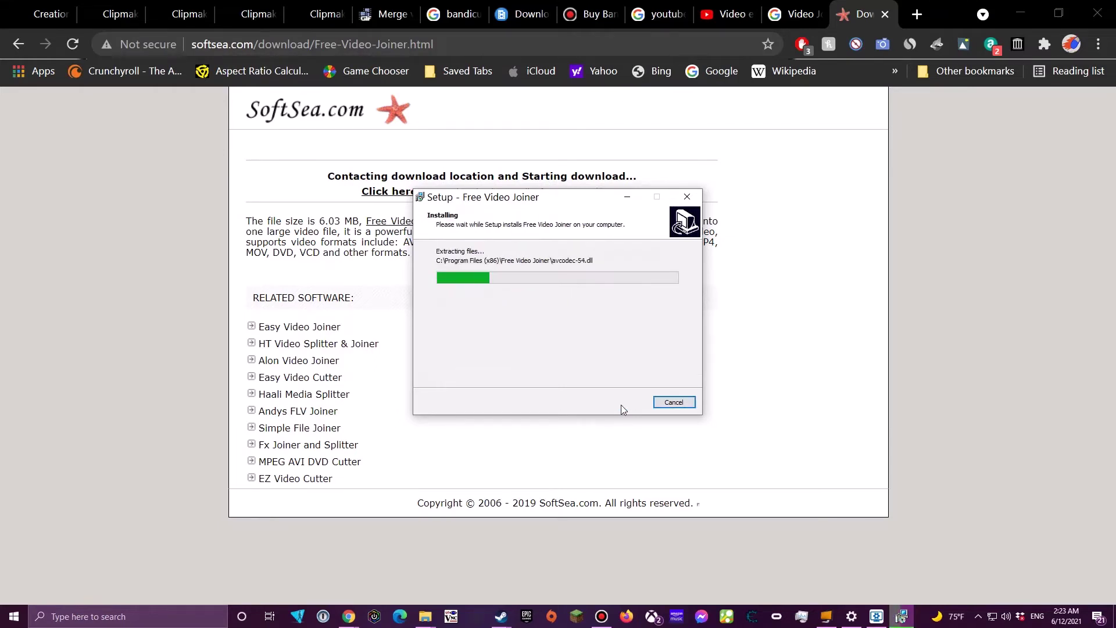
click(623, 405)
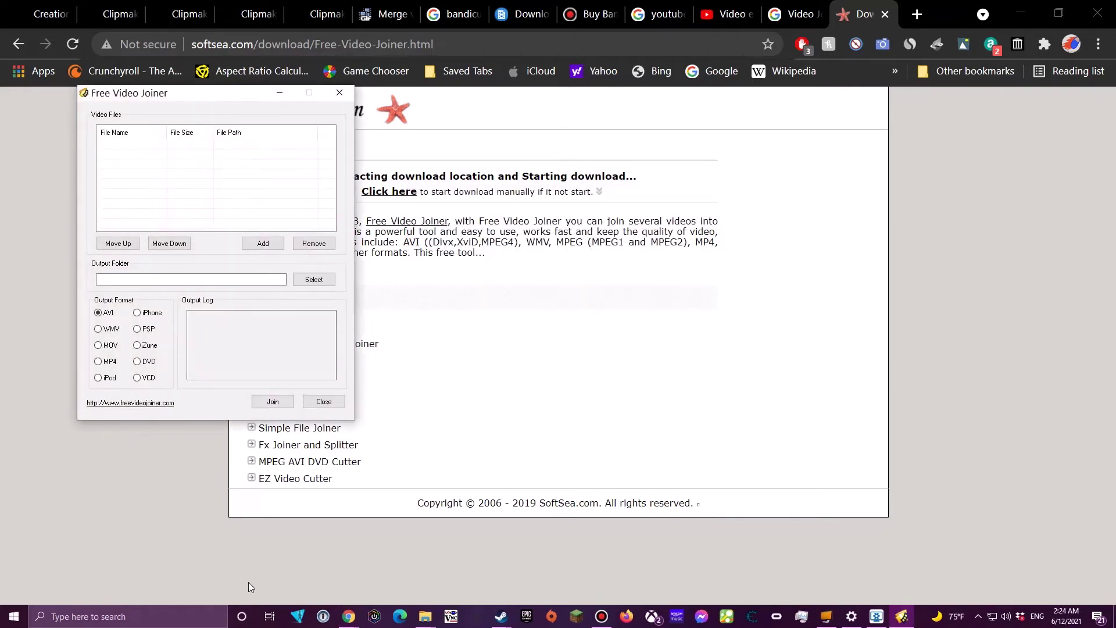
Place the Free Video Joiner window beside the Bandicam New folder listing
mouse_move(360, 618)
mouse_move(423, 614)
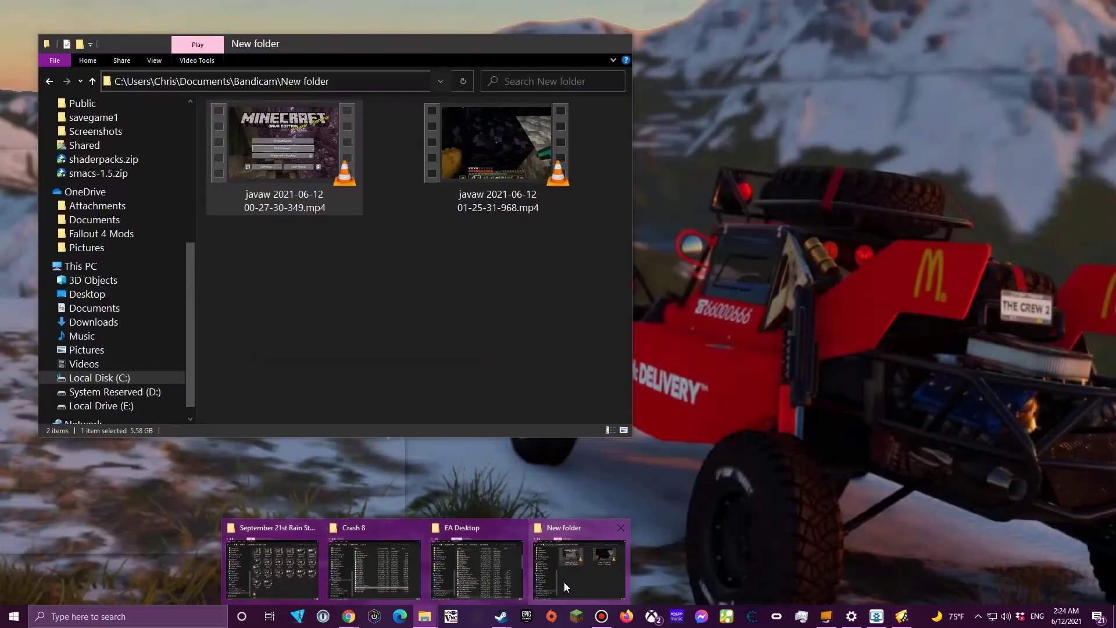
click(564, 581)
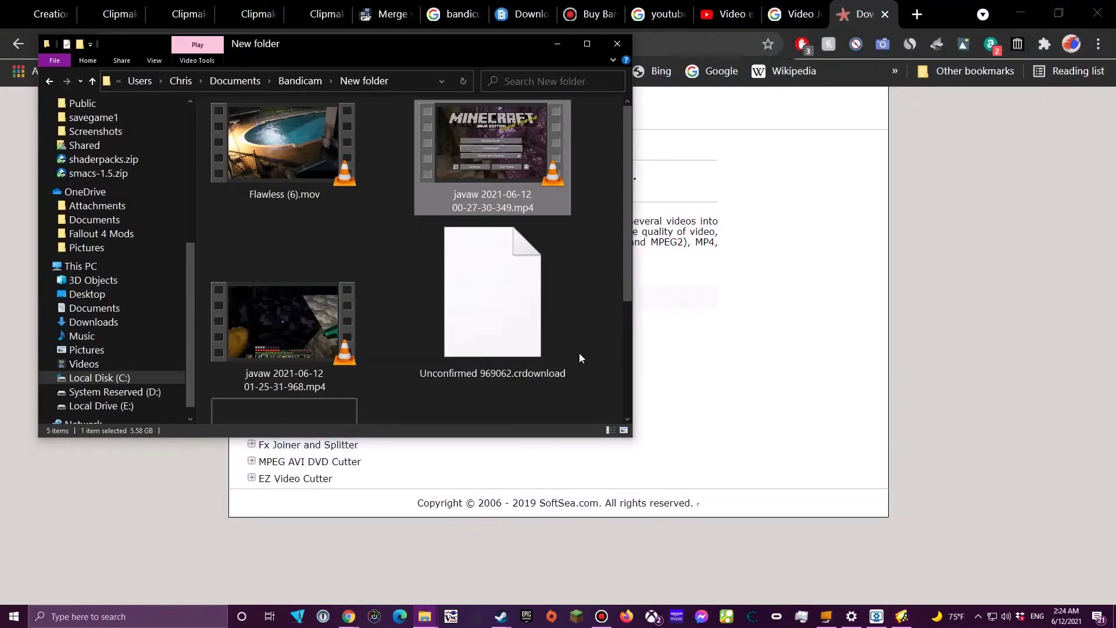
scroll(578, 352, down, 2)
scroll(569, 337, up, 2)
click(902, 616)
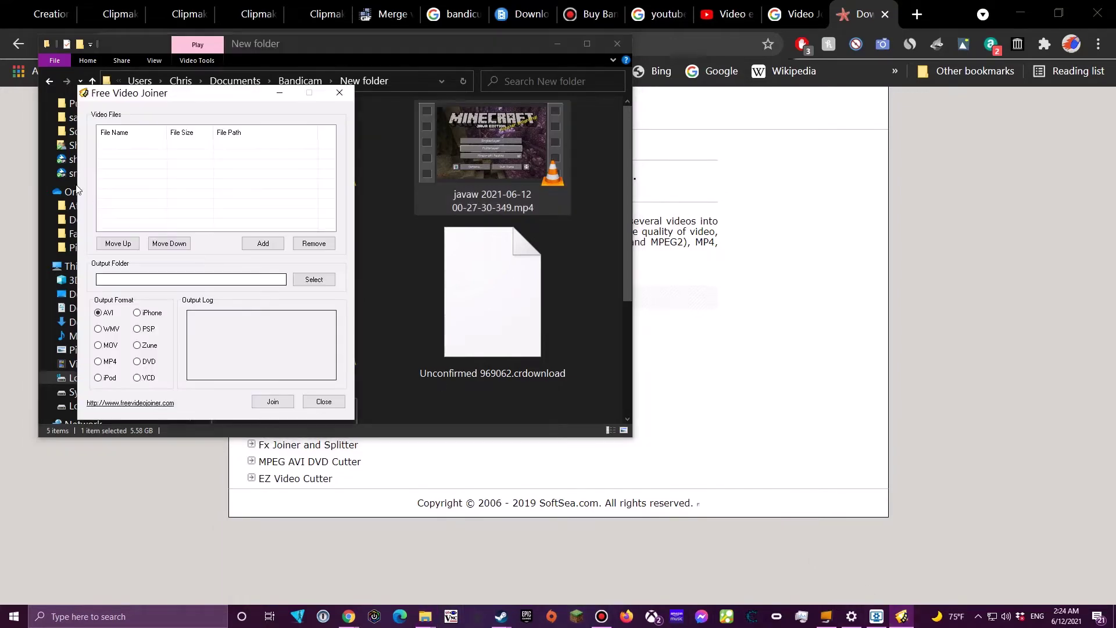
drag(172, 93, 685, 183)
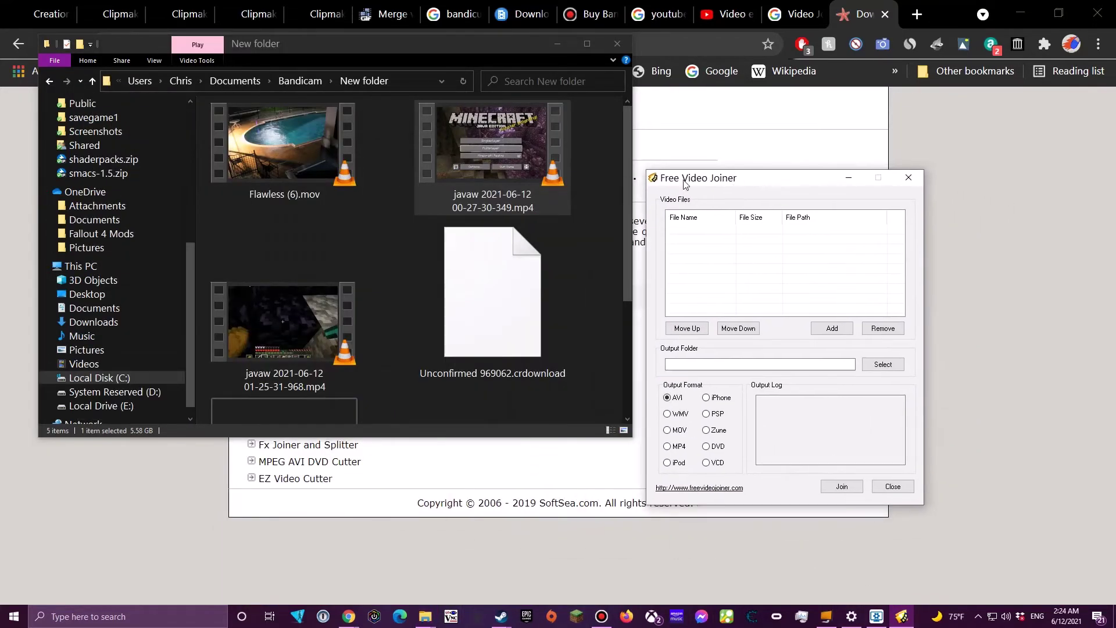
Try adding a clip by dragging a javaw video into the join list
click(832, 329)
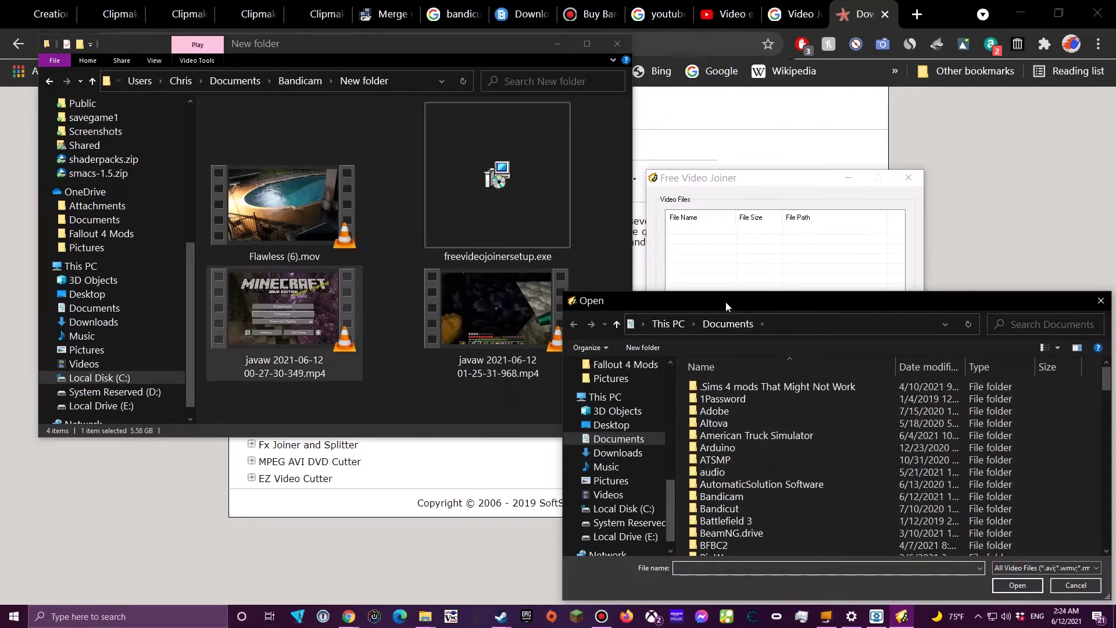
drag(726, 301, 581, 267)
click(927, 273)
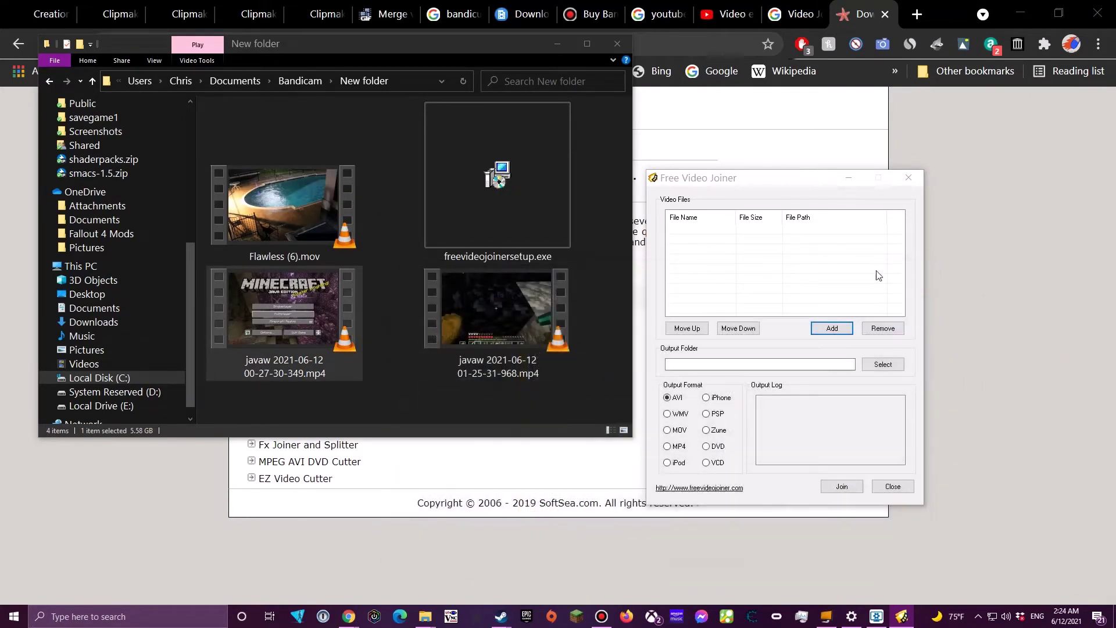
drag(309, 299, 742, 269)
Point the Add dialog at the Bandicam New folder by pasting its copied path
click(825, 327)
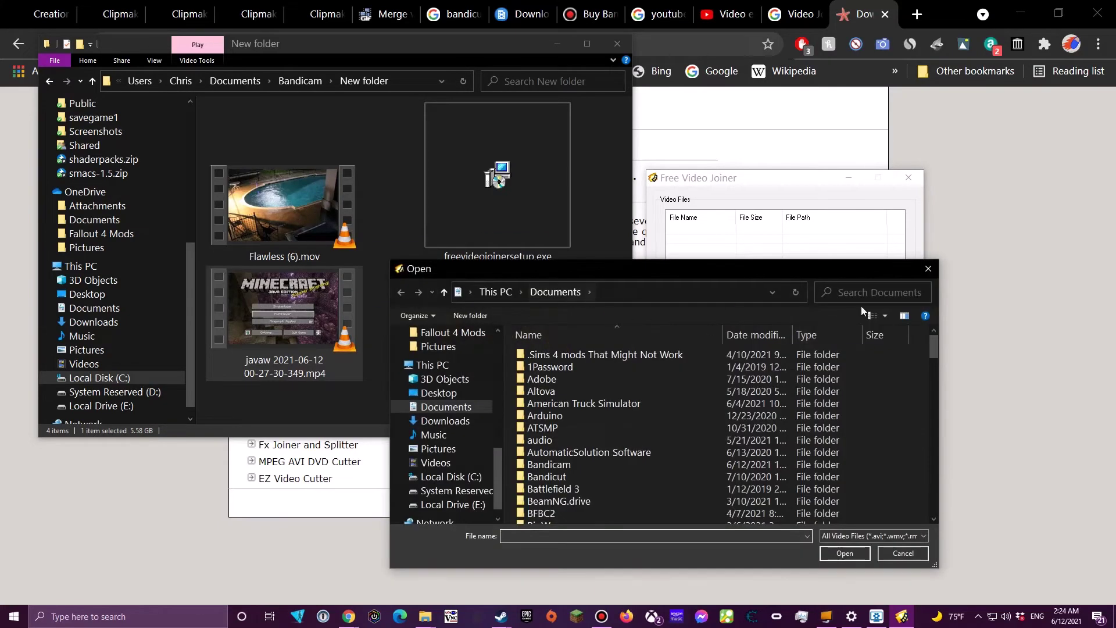
click(633, 293)
right_click(632, 292)
click(682, 349)
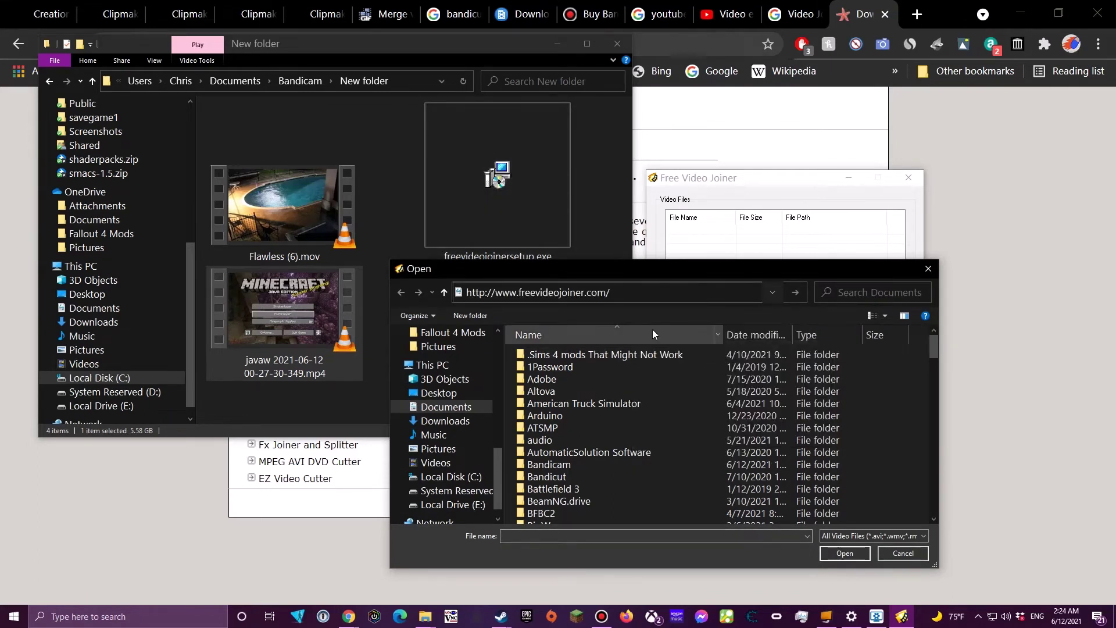
click(396, 81)
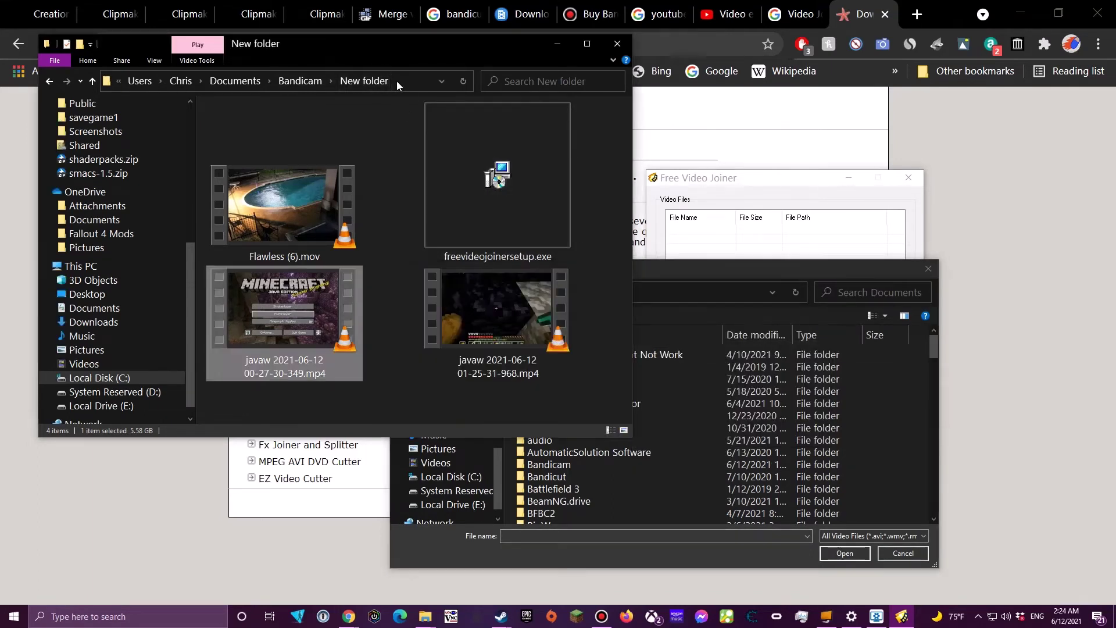
right_click(396, 82)
click(448, 123)
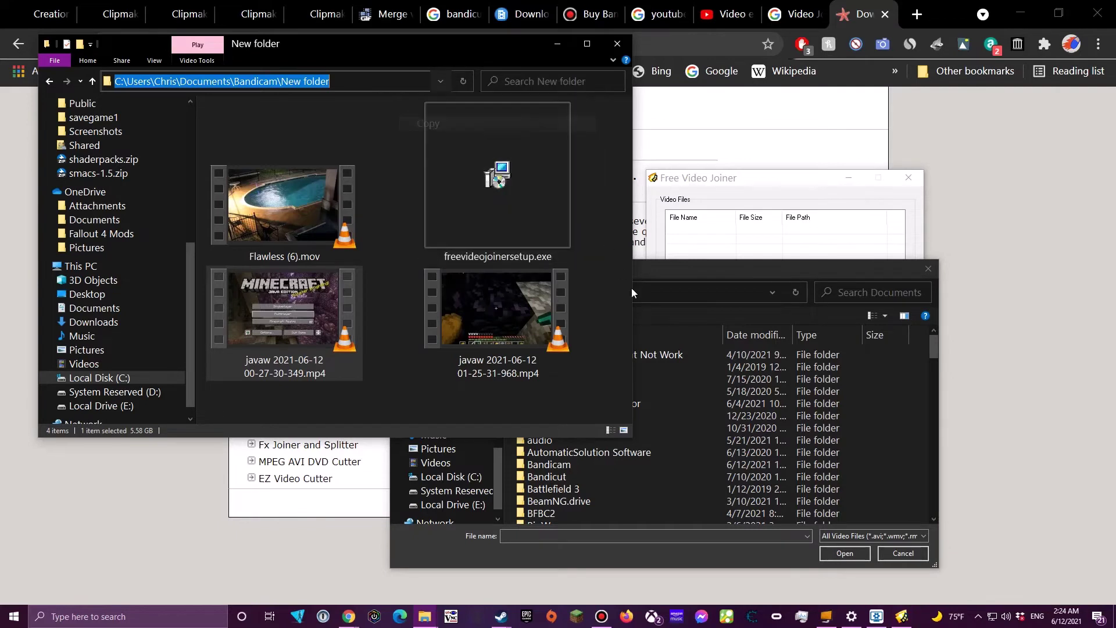
click(686, 299)
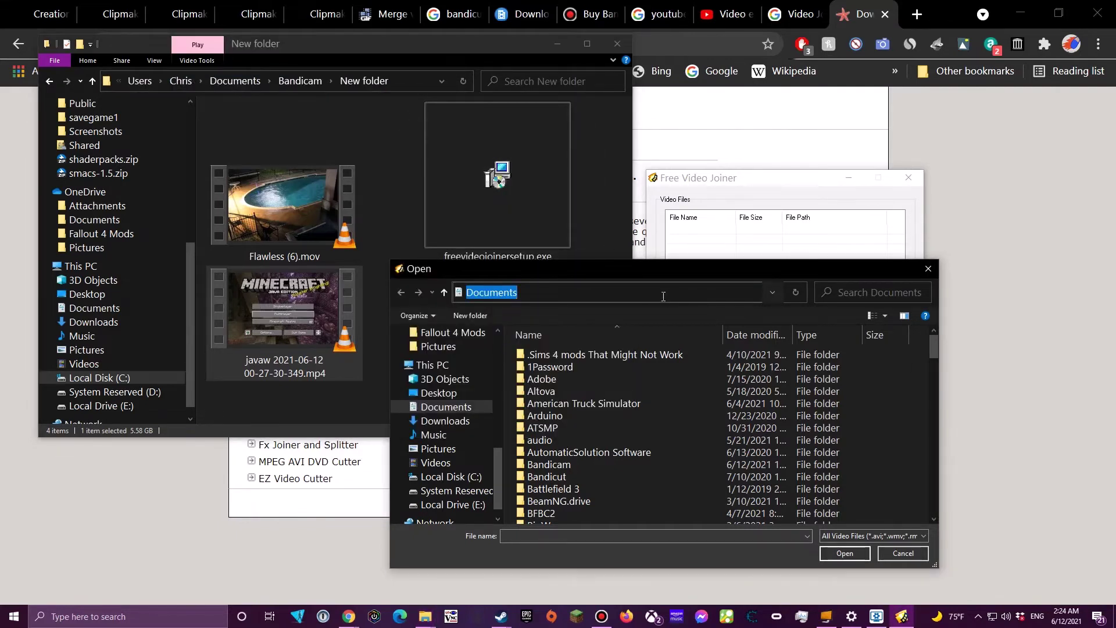
right_click(664, 298)
click(720, 349)
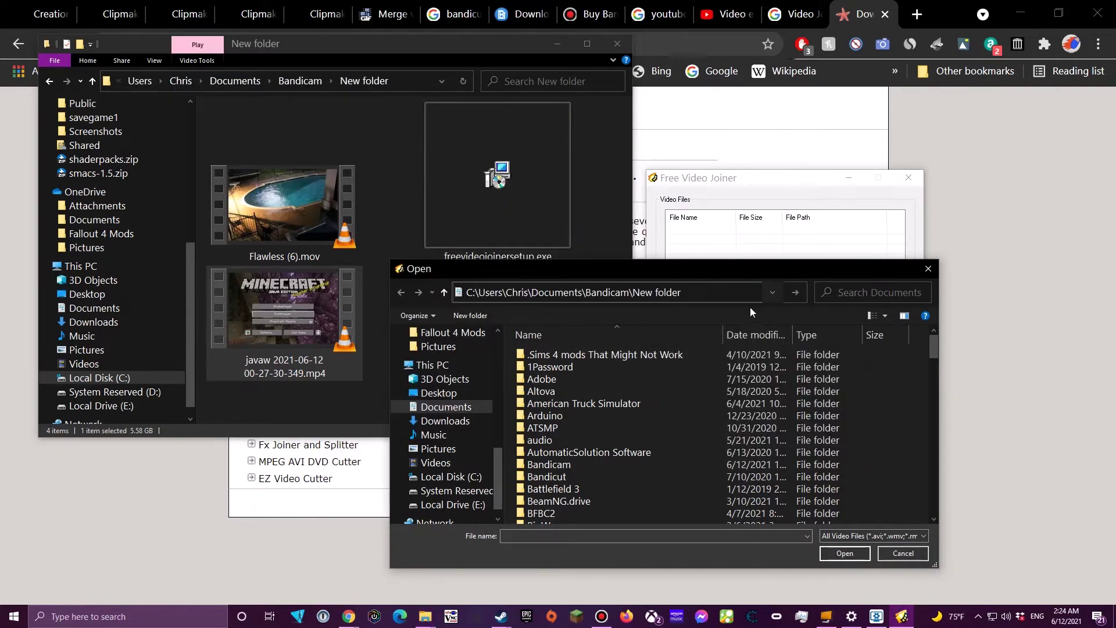
key(Return)
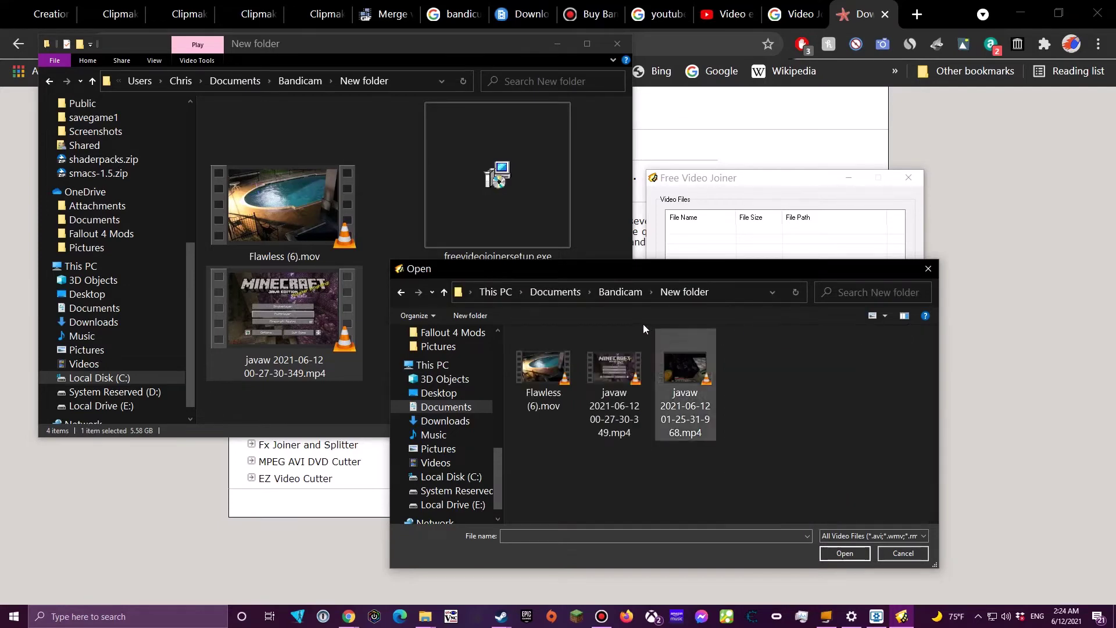
Add both javaw recordings to the join list and set the output format to MP4
click(623, 361)
click(843, 554)
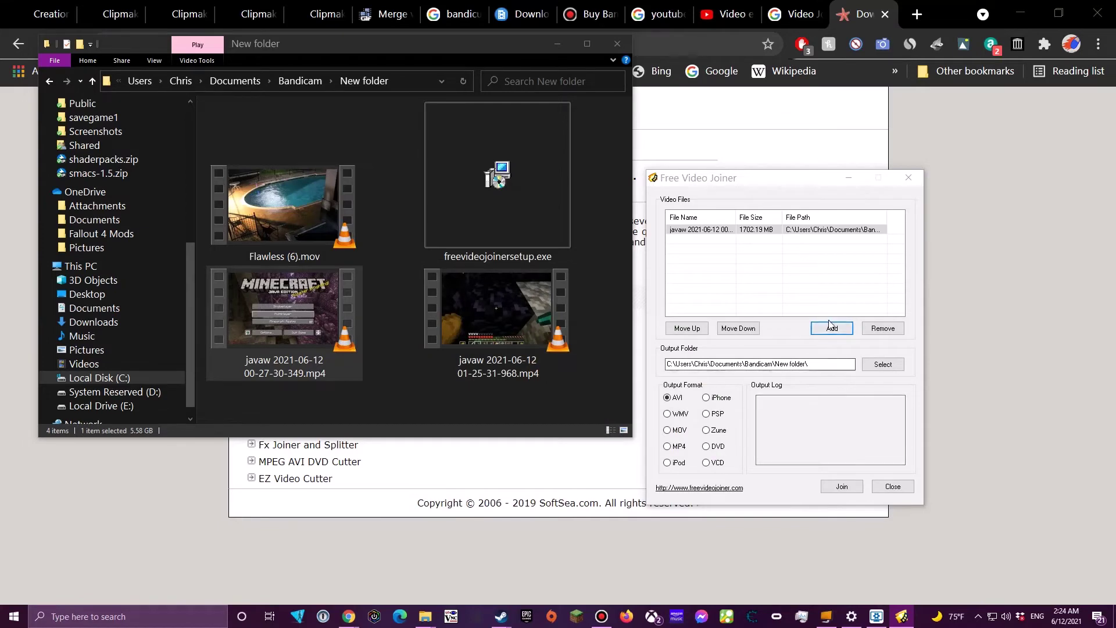
click(832, 328)
click(707, 392)
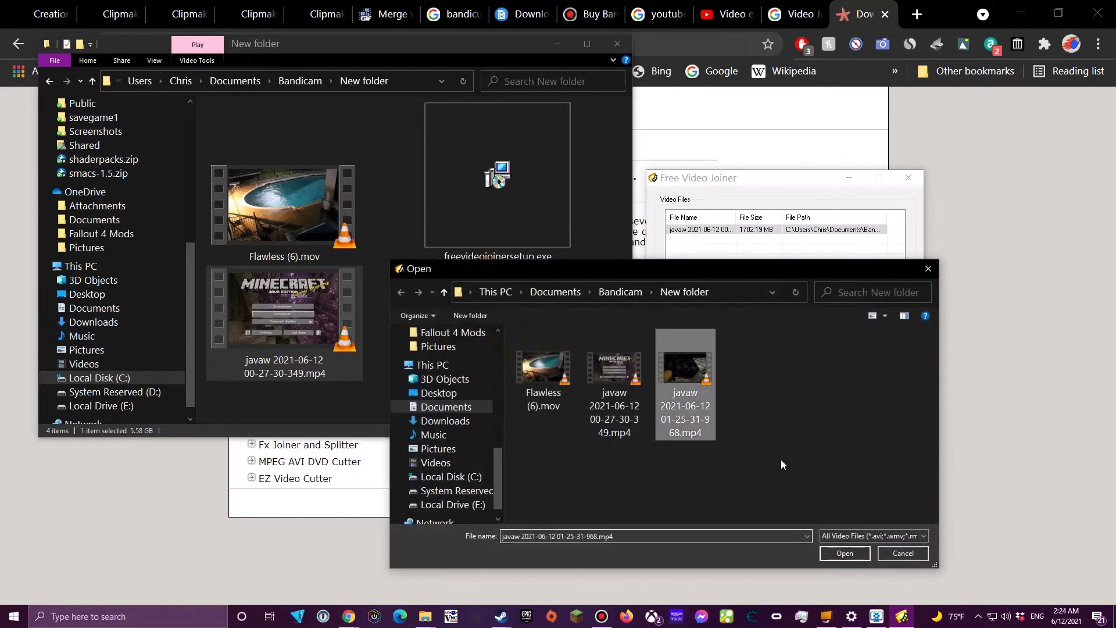
click(845, 554)
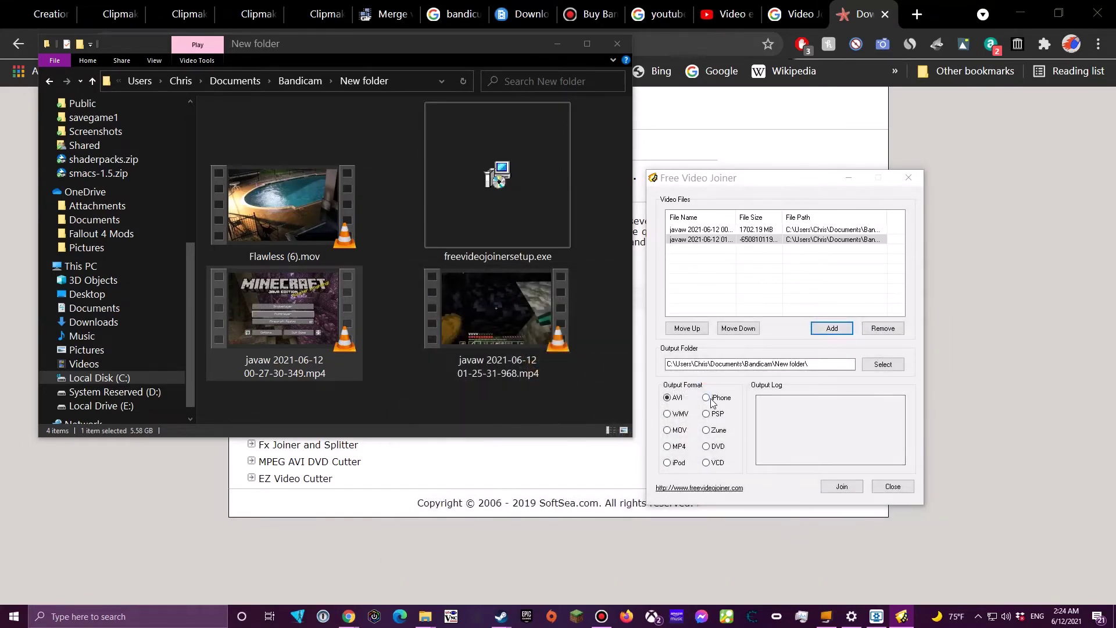
click(669, 448)
click(668, 447)
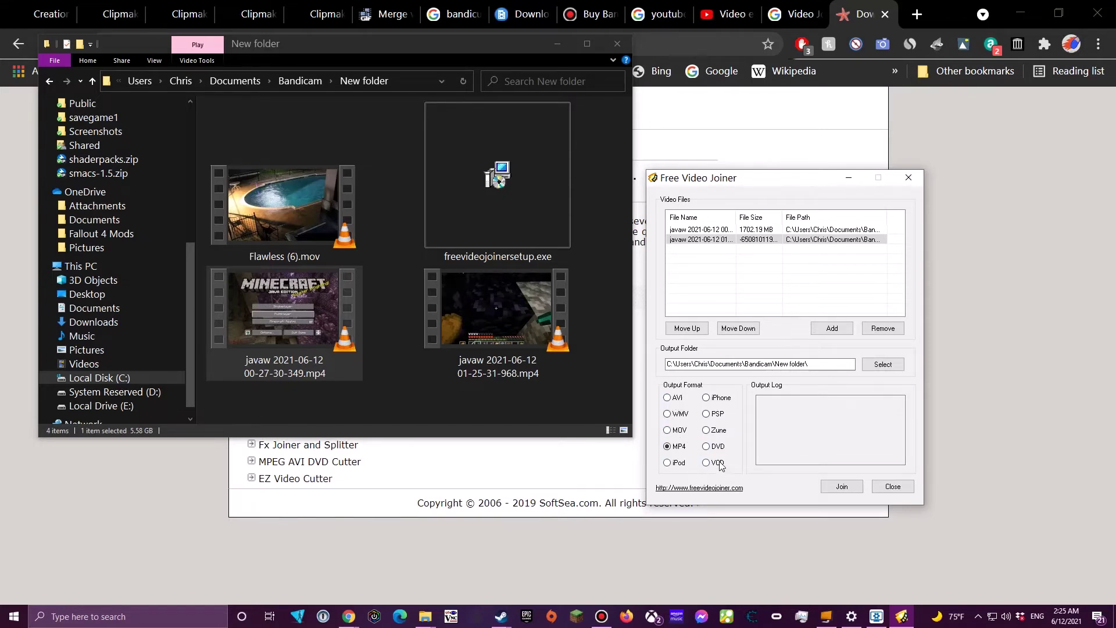
Create a new folder named Output inside New folder
click(899, 369)
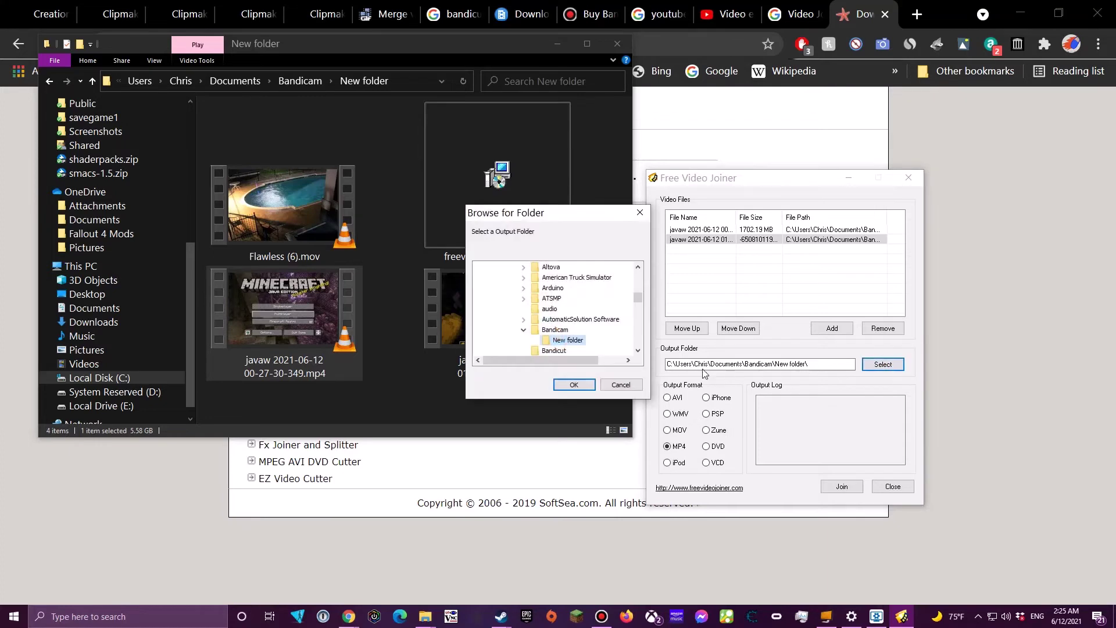
click(640, 387)
right_click(441, 398)
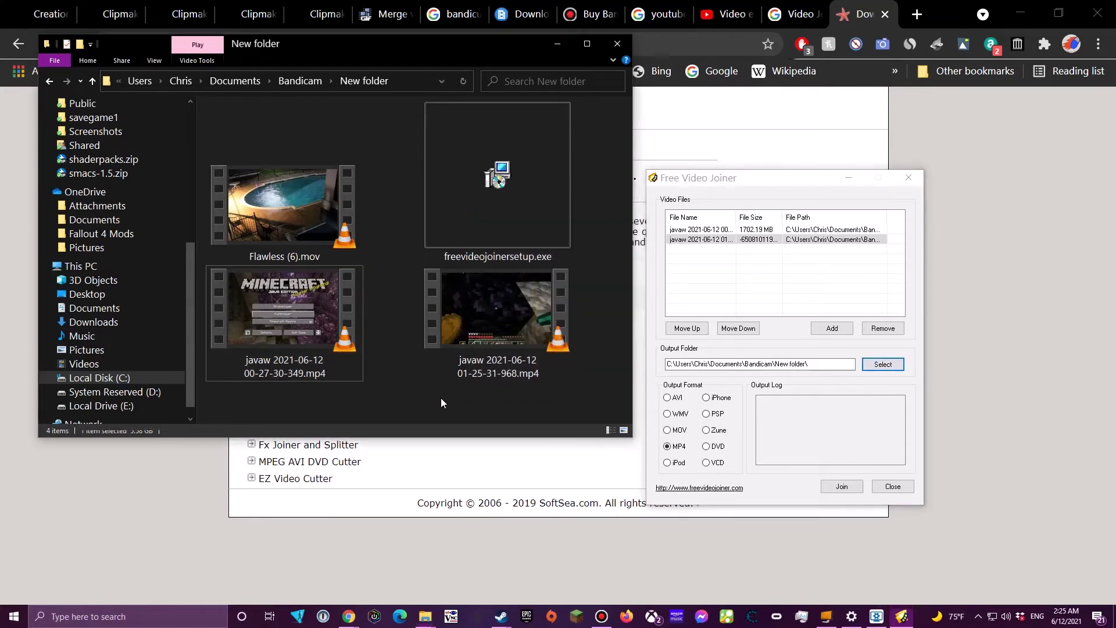
mouse_move(461, 374)
click(627, 371)
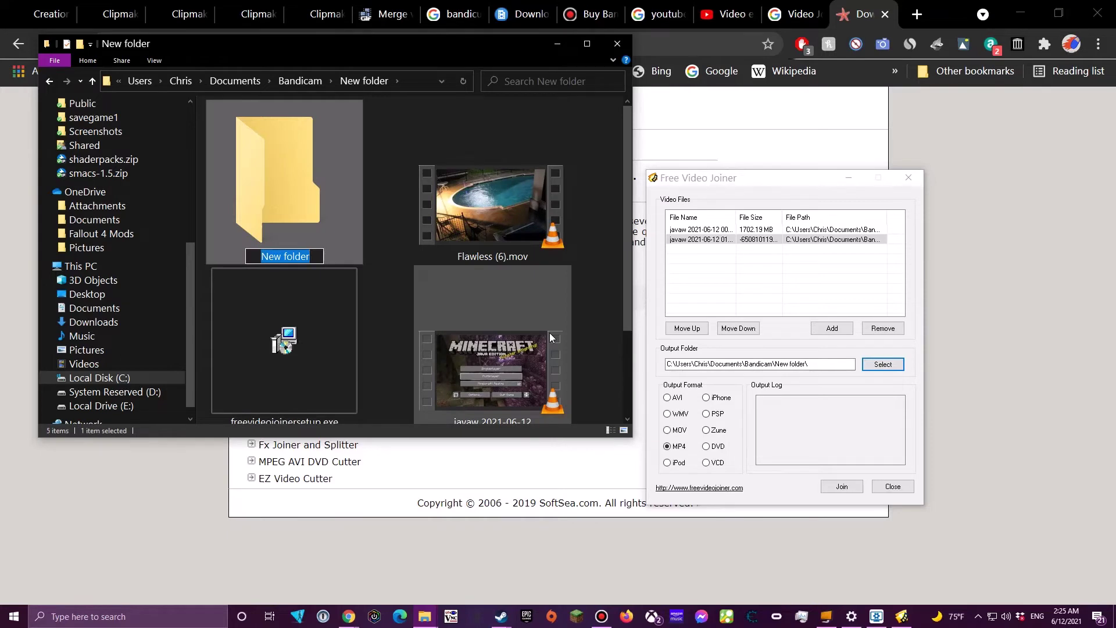
text(O)
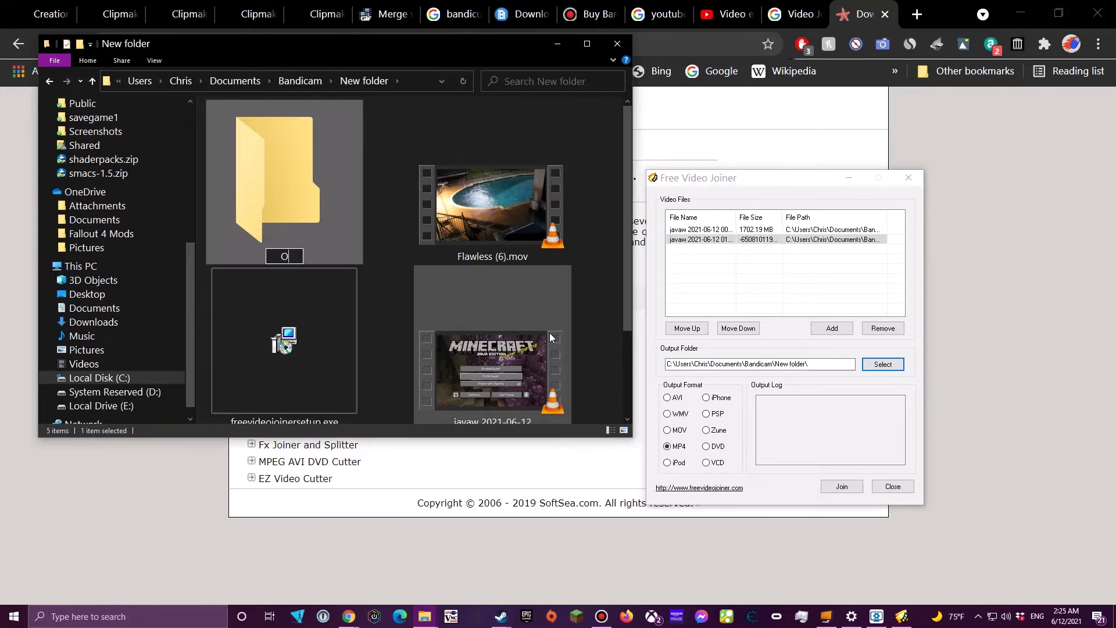
text(utput)
key(Return)
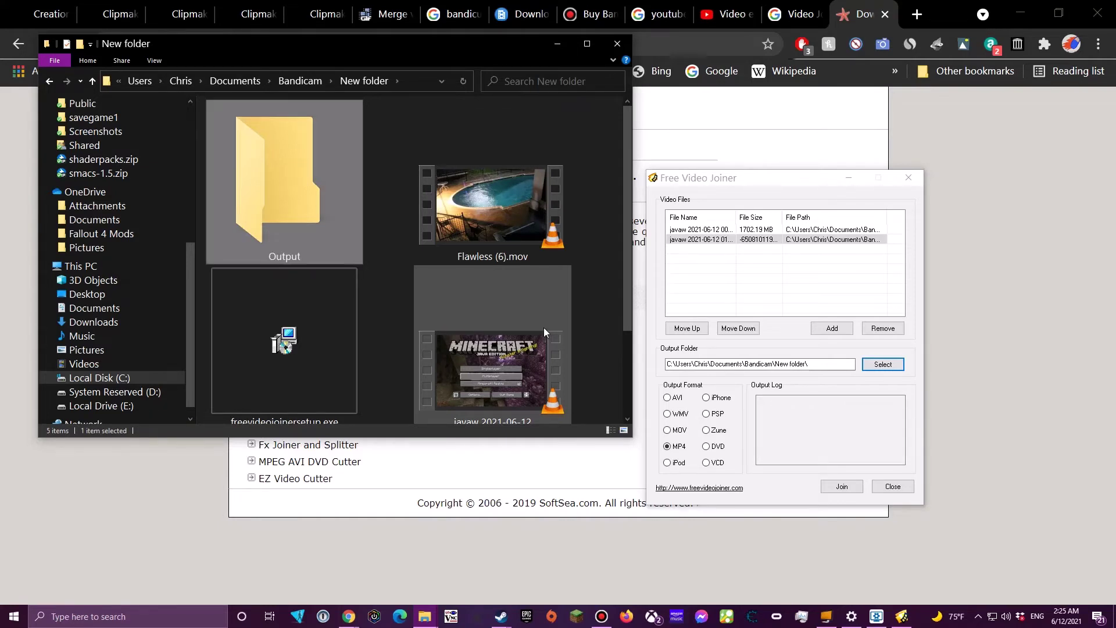
Set New folder\Output as the destination and start joining the two clips
click(883, 367)
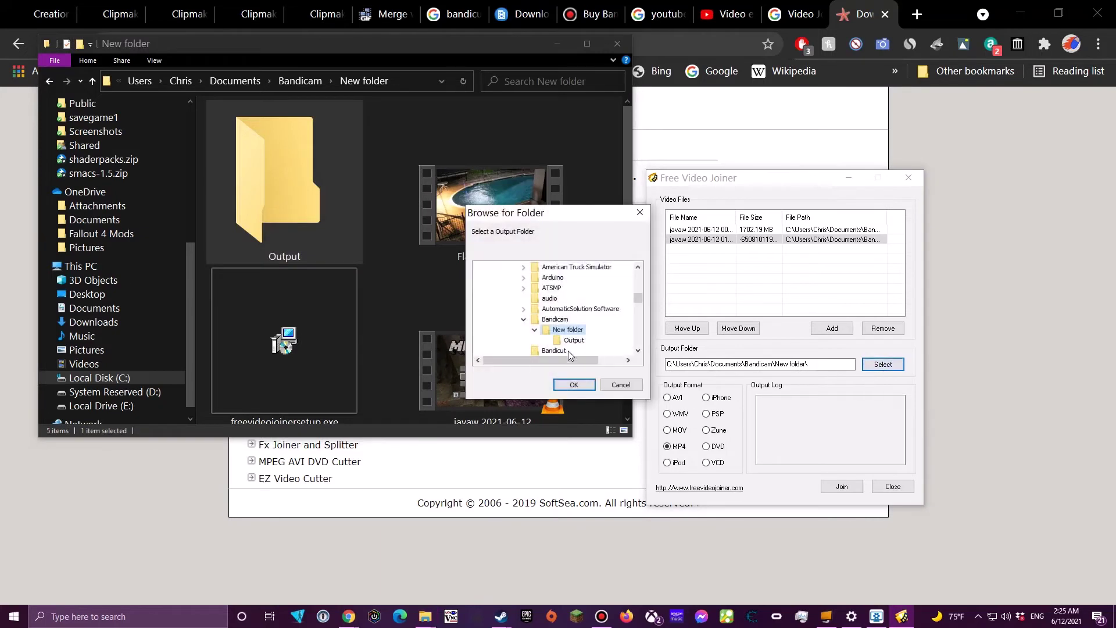
click(576, 386)
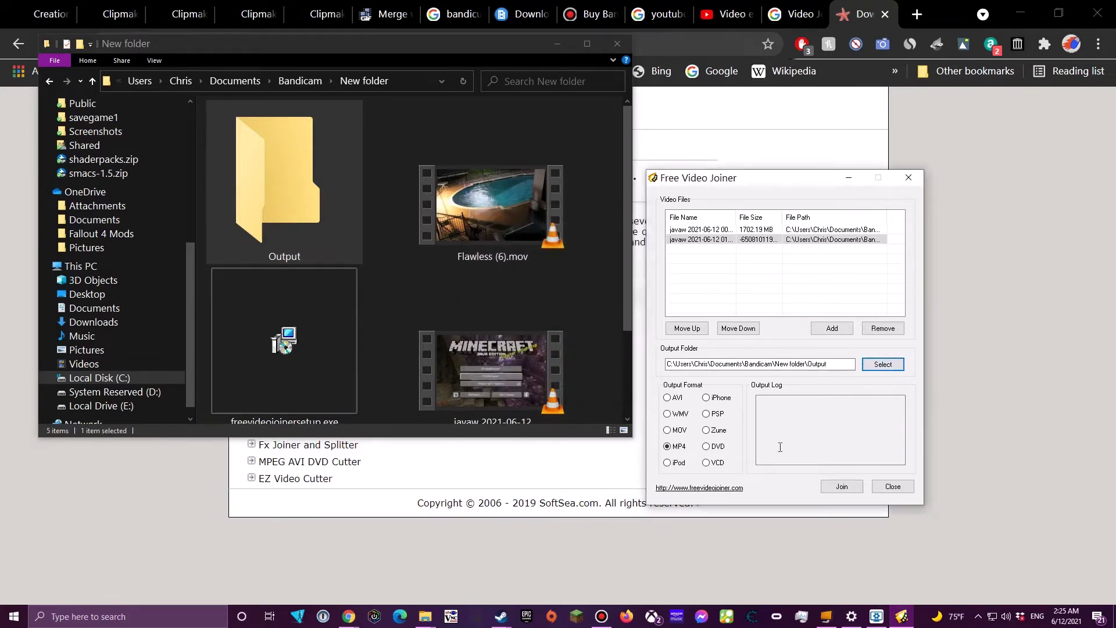
click(842, 487)
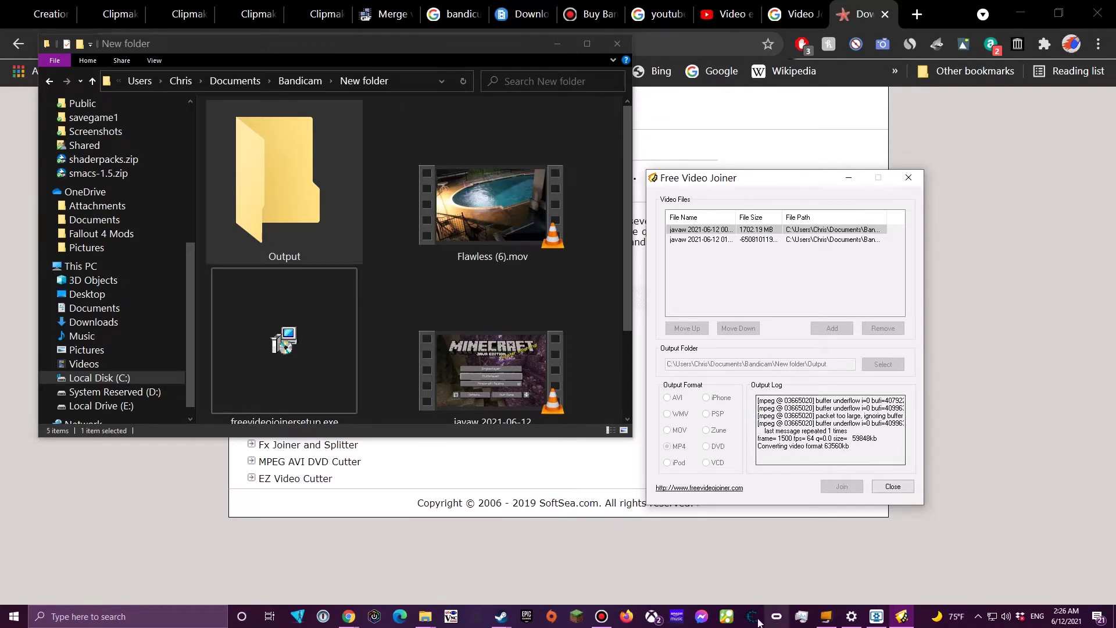
Pause the Bandicam recording, then bring the freevideojoiner.com page in front of the joiner window
mouse_move(594, 623)
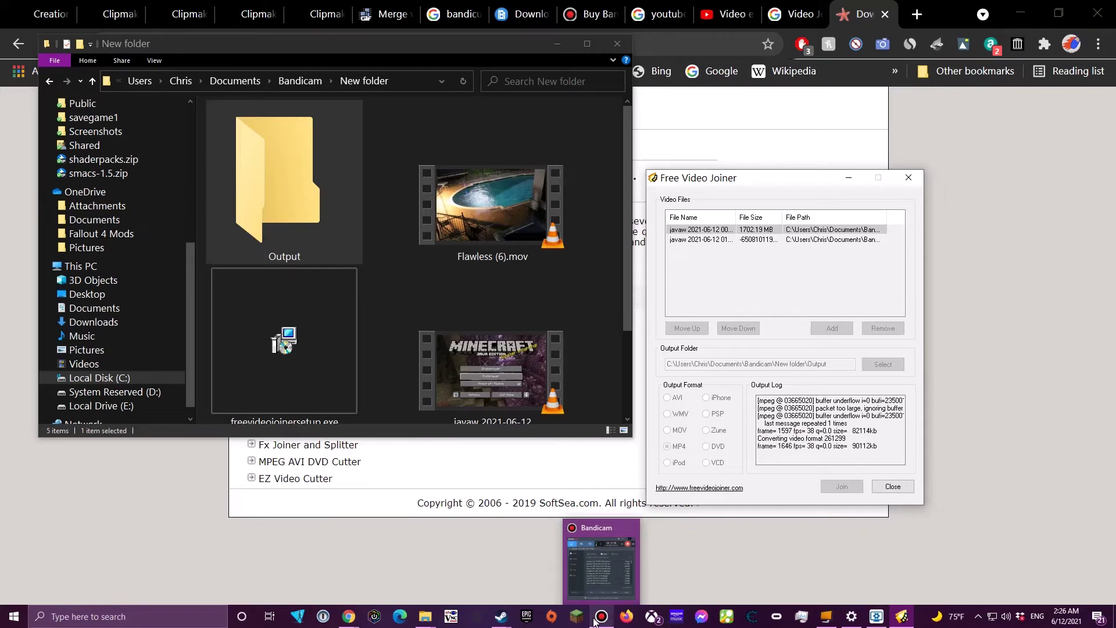
click(594, 623)
right_click(599, 620)
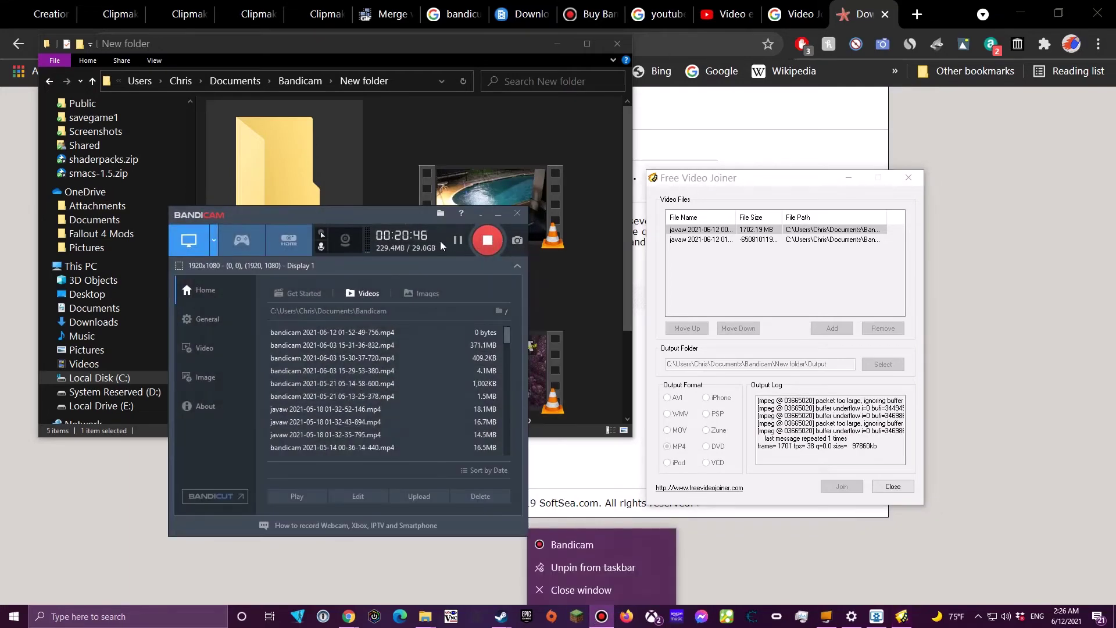
click(457, 241)
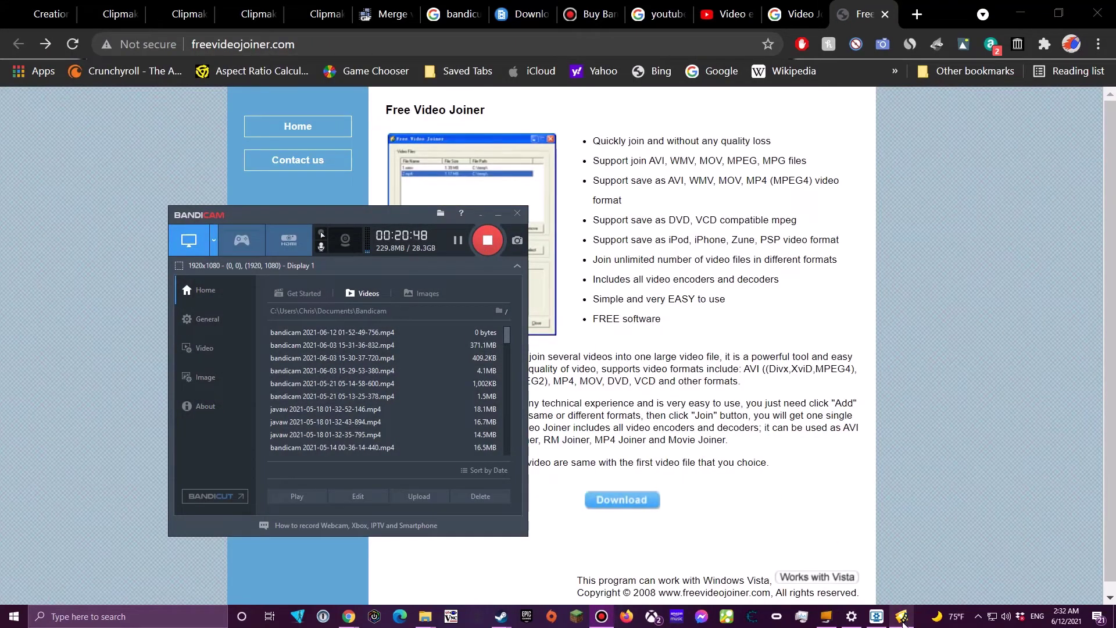
click(901, 618)
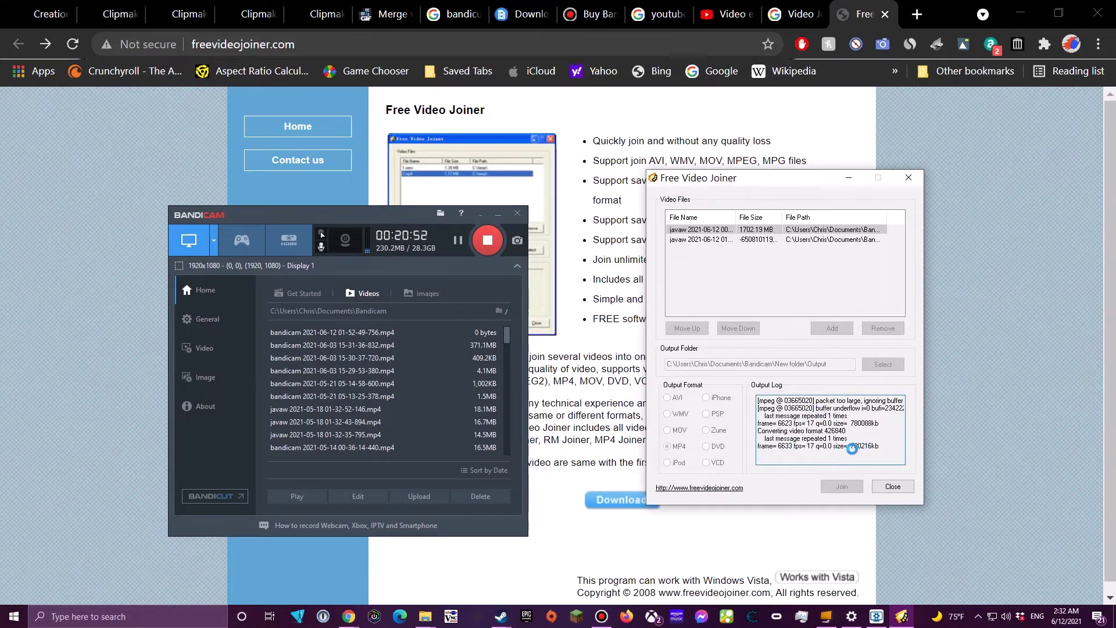
click(814, 536)
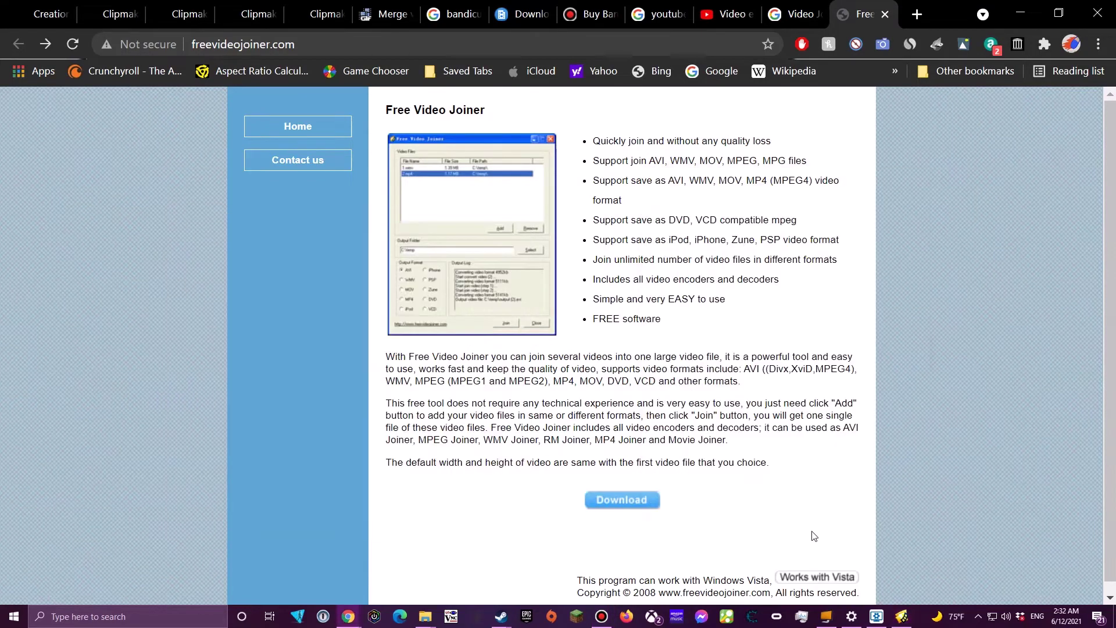
Switch to the panzoid.com/creations/top tab and scroll up to the Trending/Latest/Top tabs
click(44, 14)
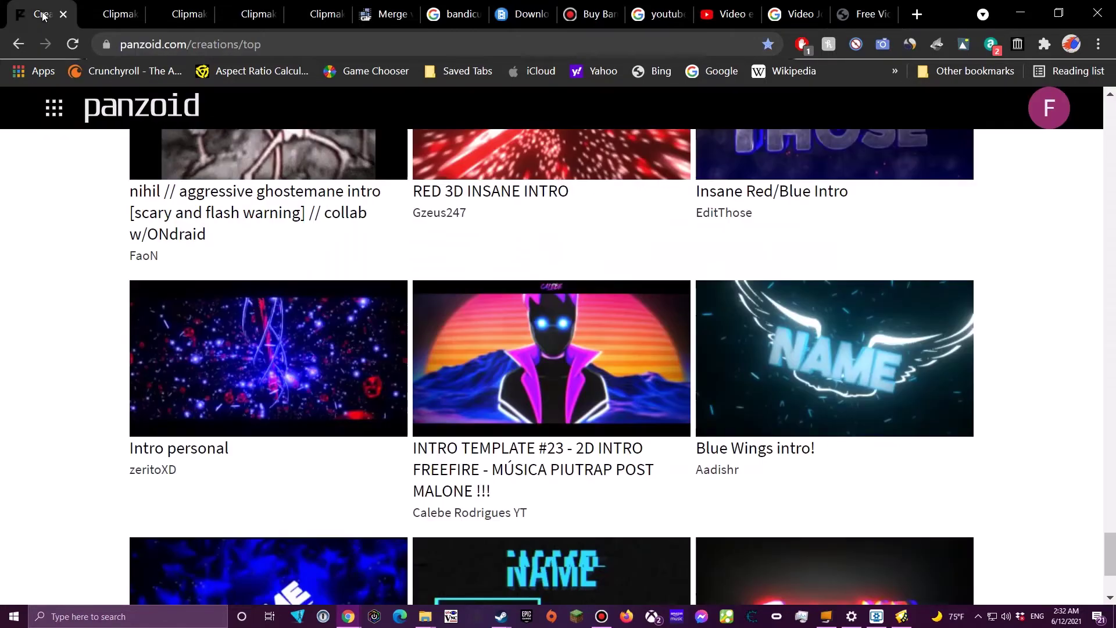
right_click(26, 276)
click(4, 220)
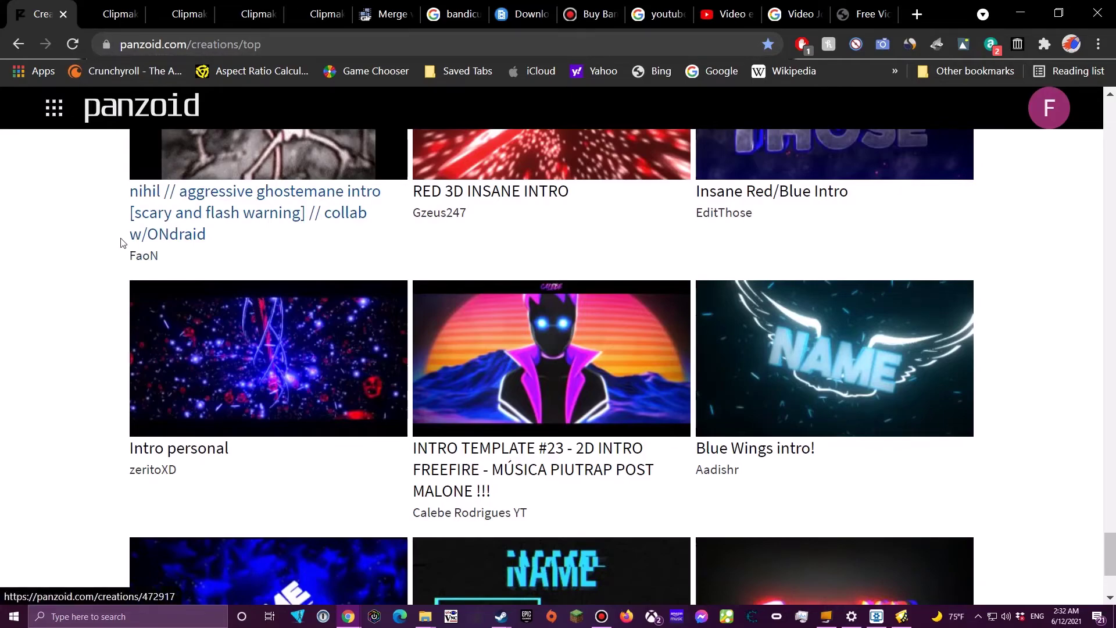
scroll(87, 227, up, 10)
scroll(87, 227, up, 15)
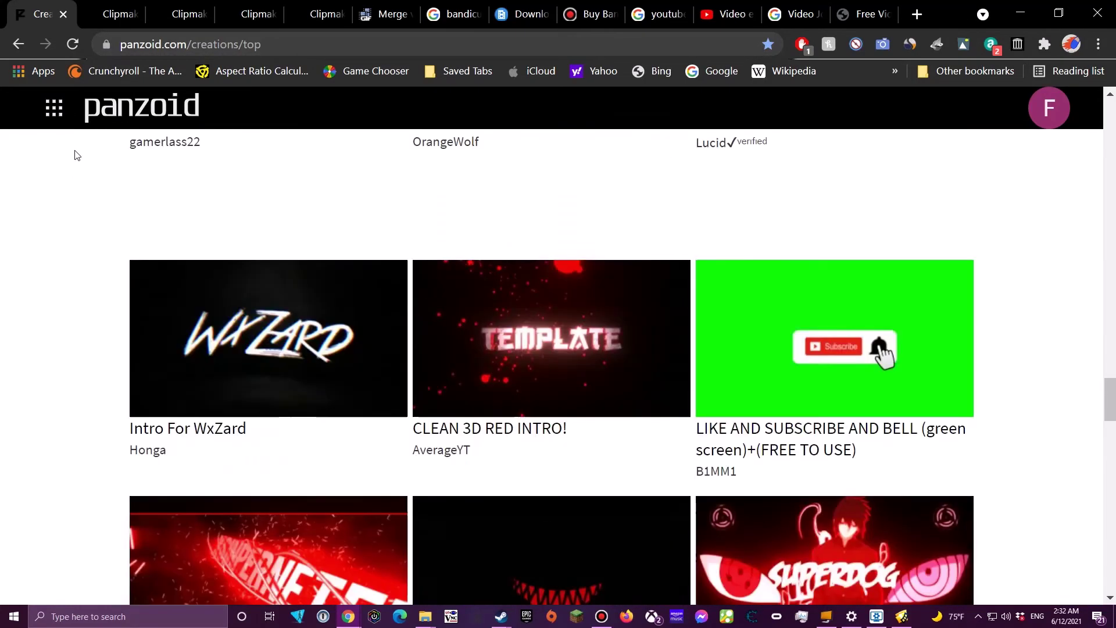
scroll(80, 150, up, 15)
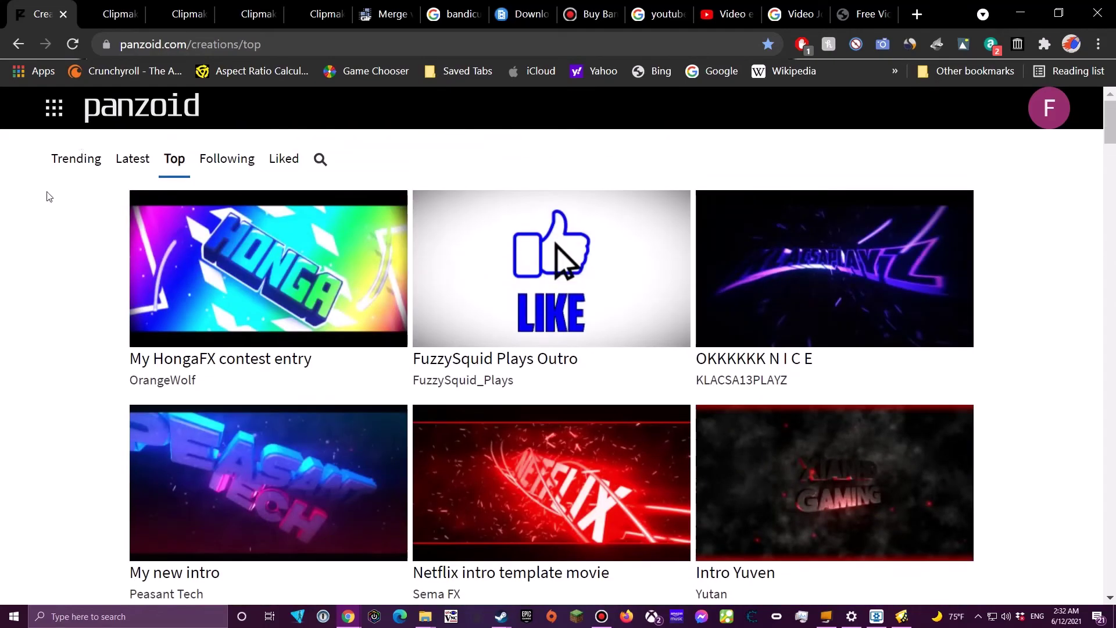
Return to the Clipmaker editor and scroll the object list down to the bottom
click(117, 11)
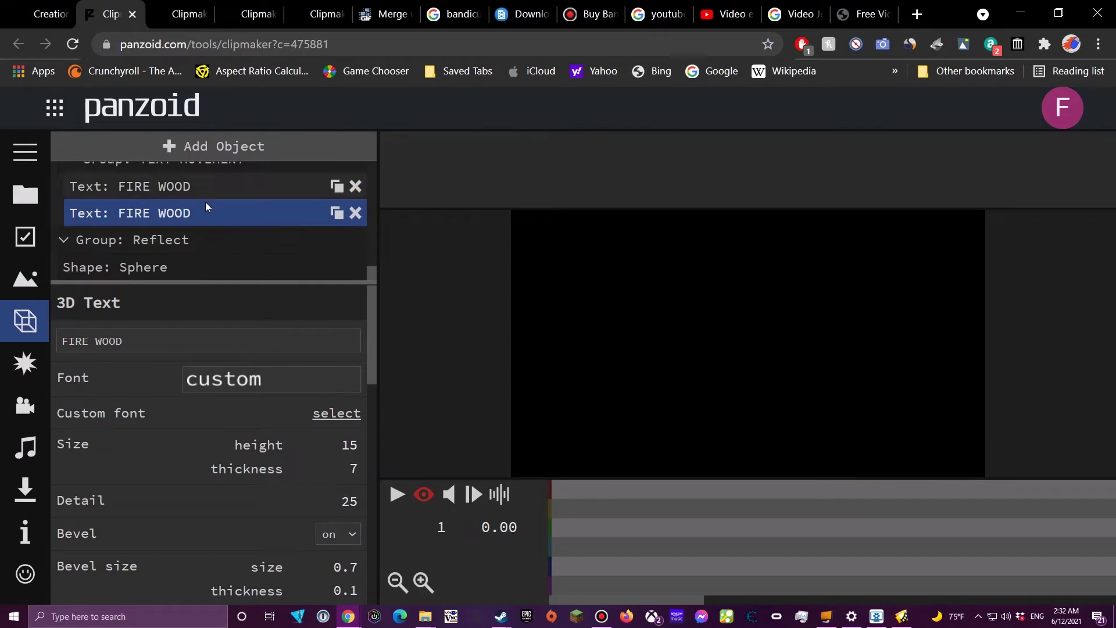
scroll(210, 209, up, 5)
scroll(207, 203, up, 10)
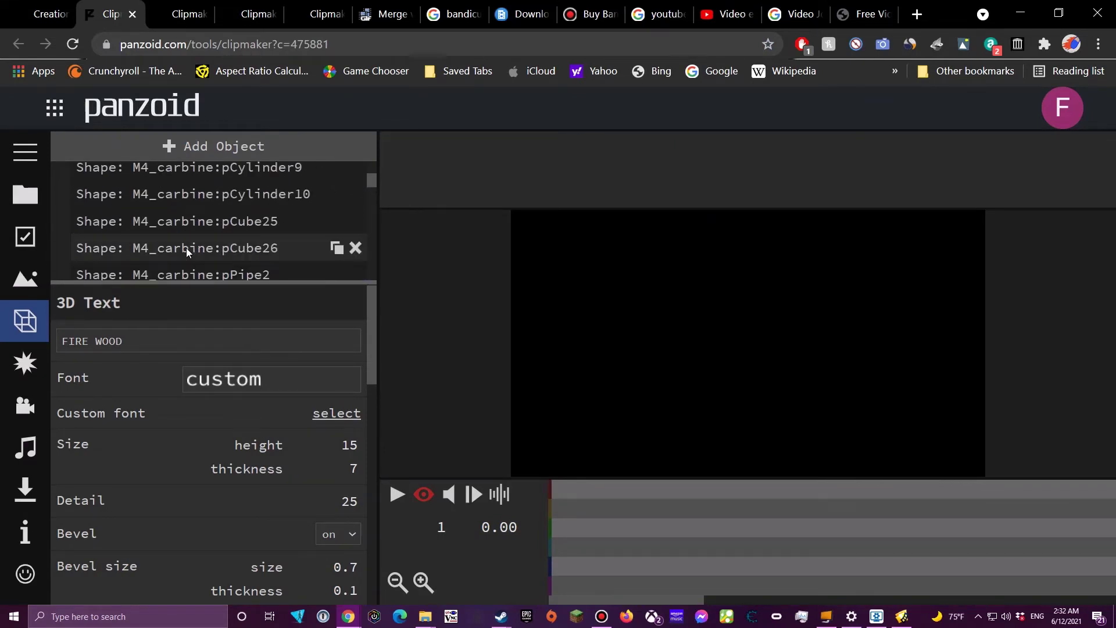
scroll(186, 248, up, 5)
scroll(197, 264, down, 2)
scroll(197, 264, up, 2)
scroll(256, 239, down, 15)
click(46, 14)
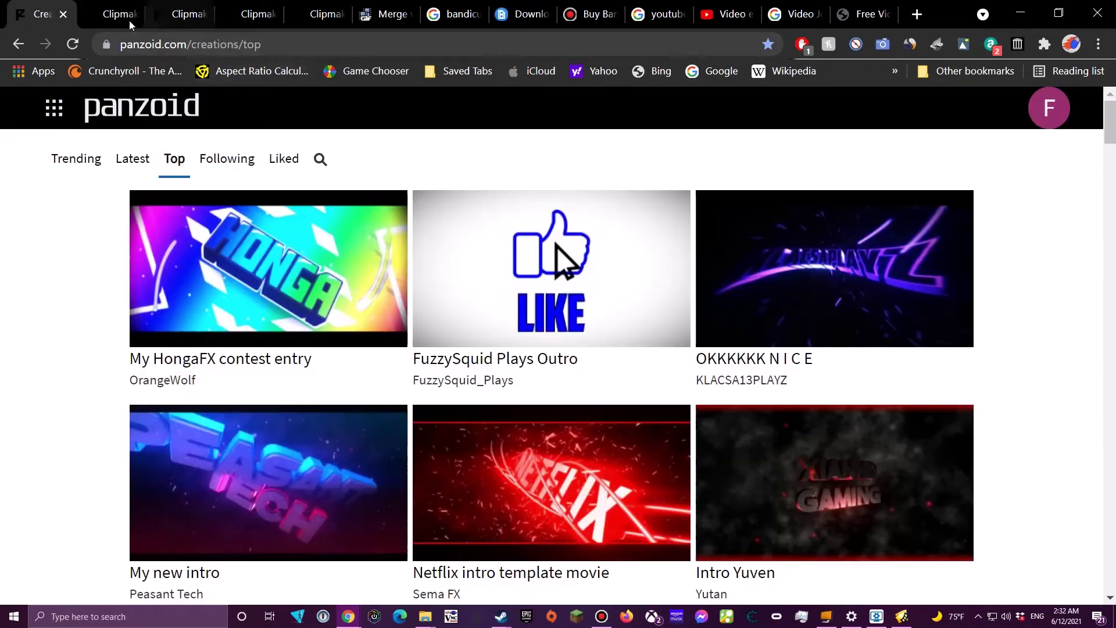
click(111, 14)
scroll(221, 235, down, 10)
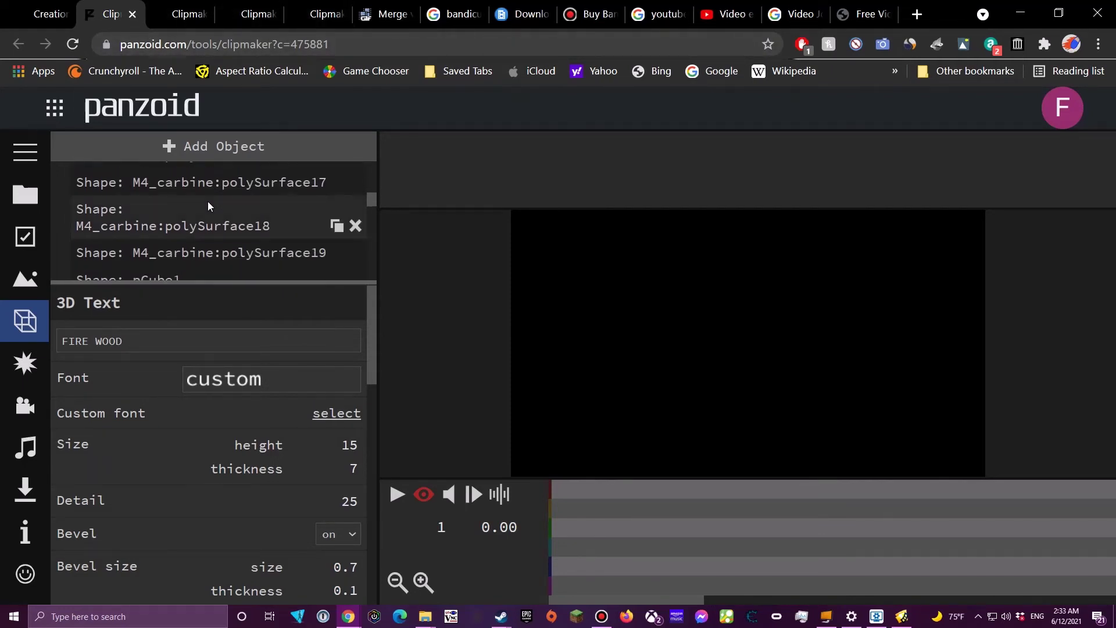
scroll(215, 201, down, 6)
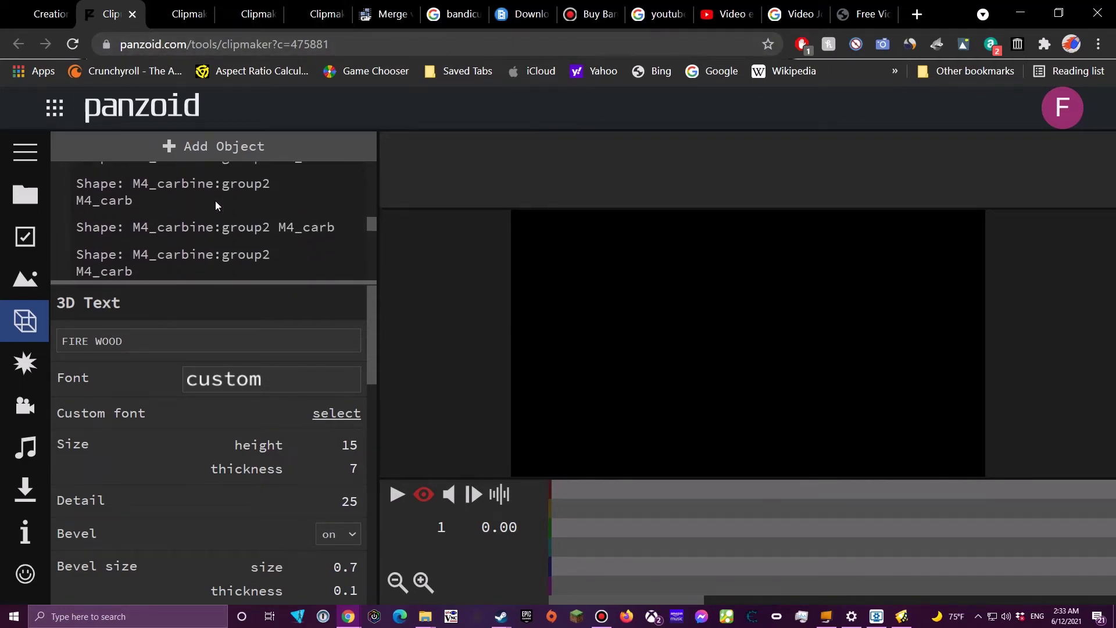
scroll(231, 205, down, 6)
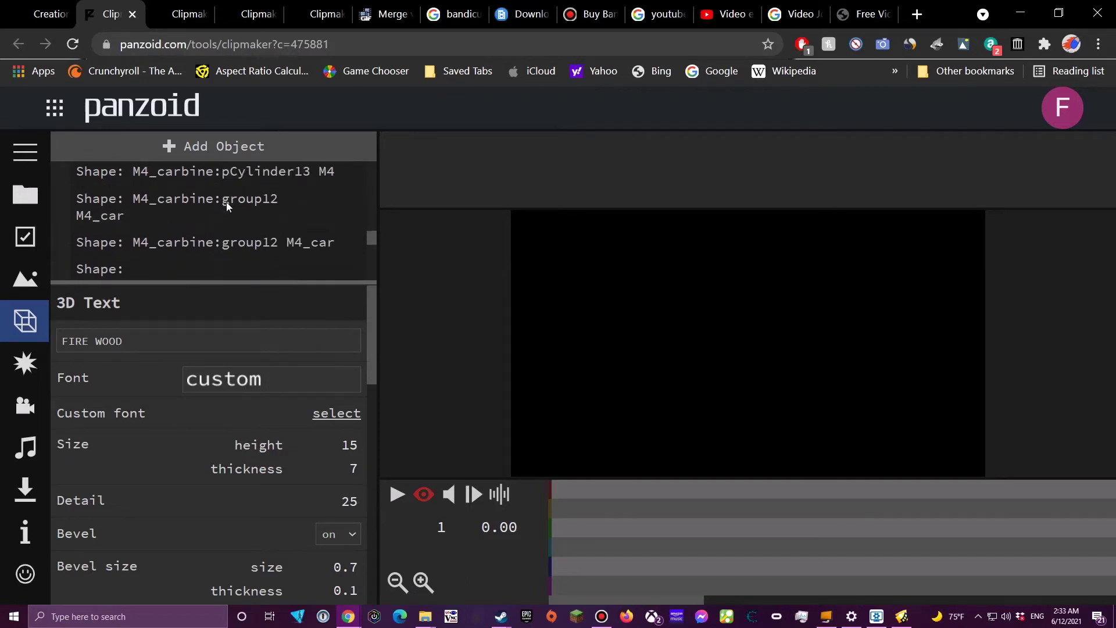
scroll(219, 201, down, 5)
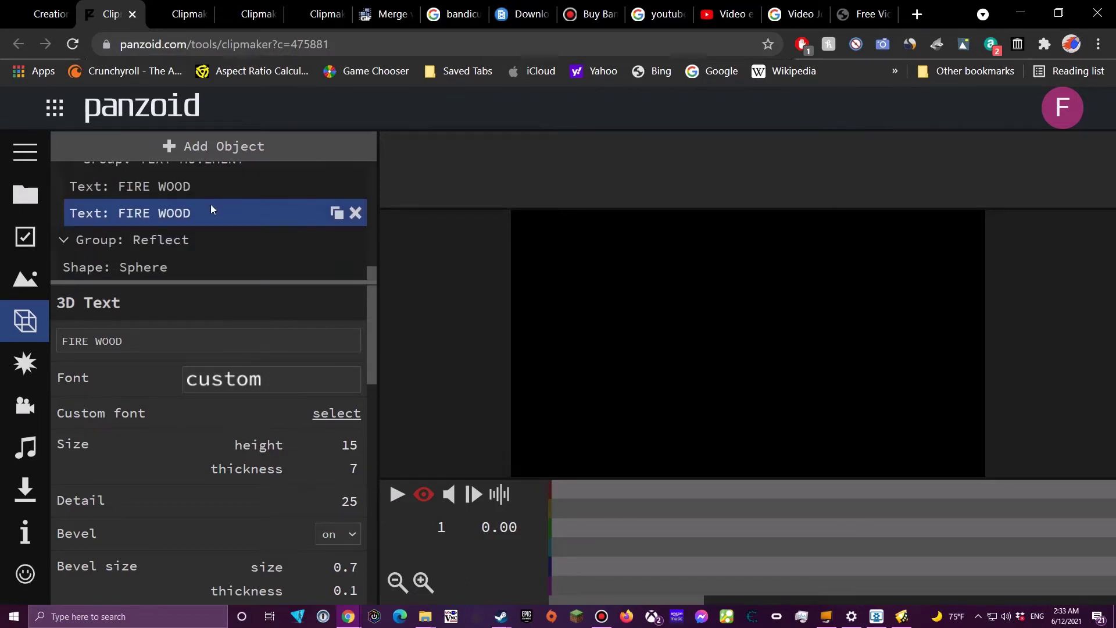
scroll(201, 219, up, 2)
scroll(168, 218, down, 2)
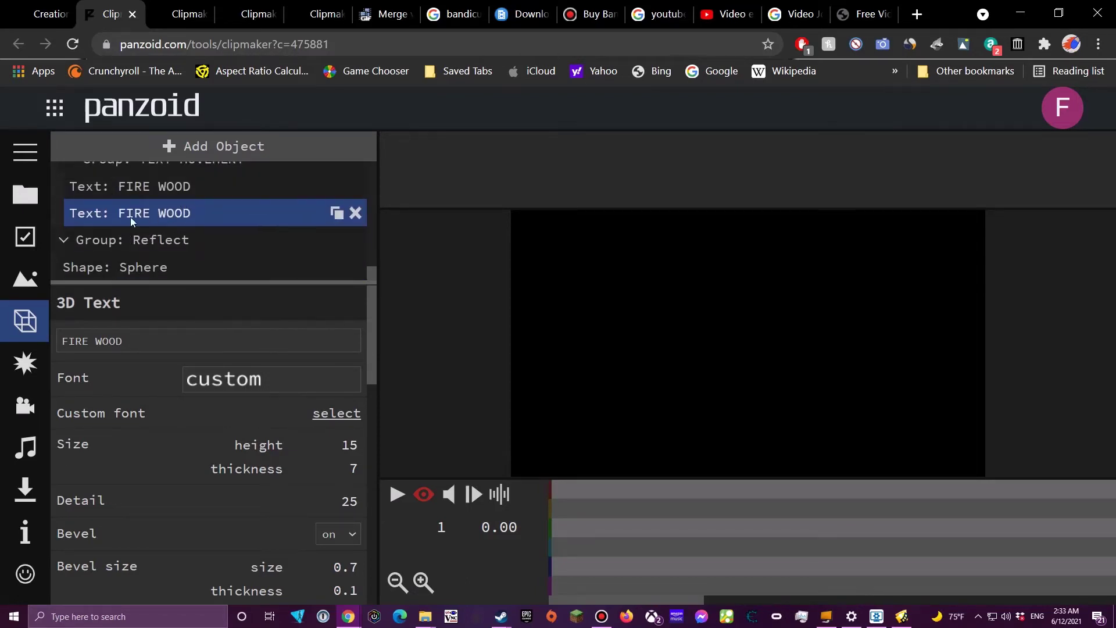
Select the first 'Text: FIRE WOOD' object and highlight its whole 3D Text value
click(140, 189)
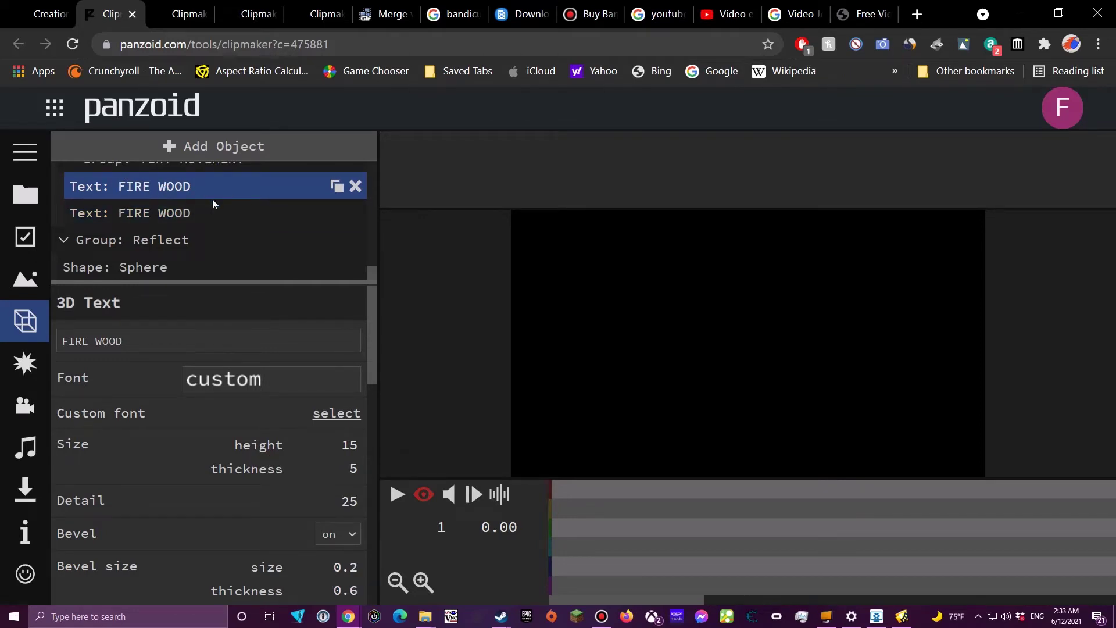
double_click(177, 345)
click(177, 346)
double_click(176, 346)
click(176, 345)
triple_click(200, 335)
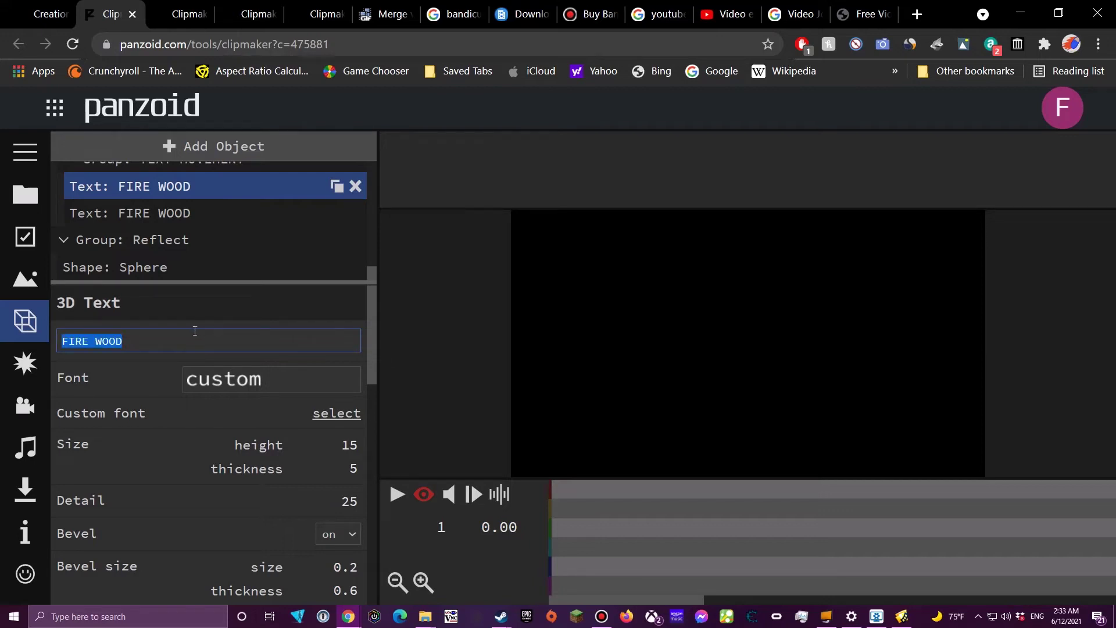
Leave the FIRE WOOD text unchanged and mute the intro's audio
click(158, 365)
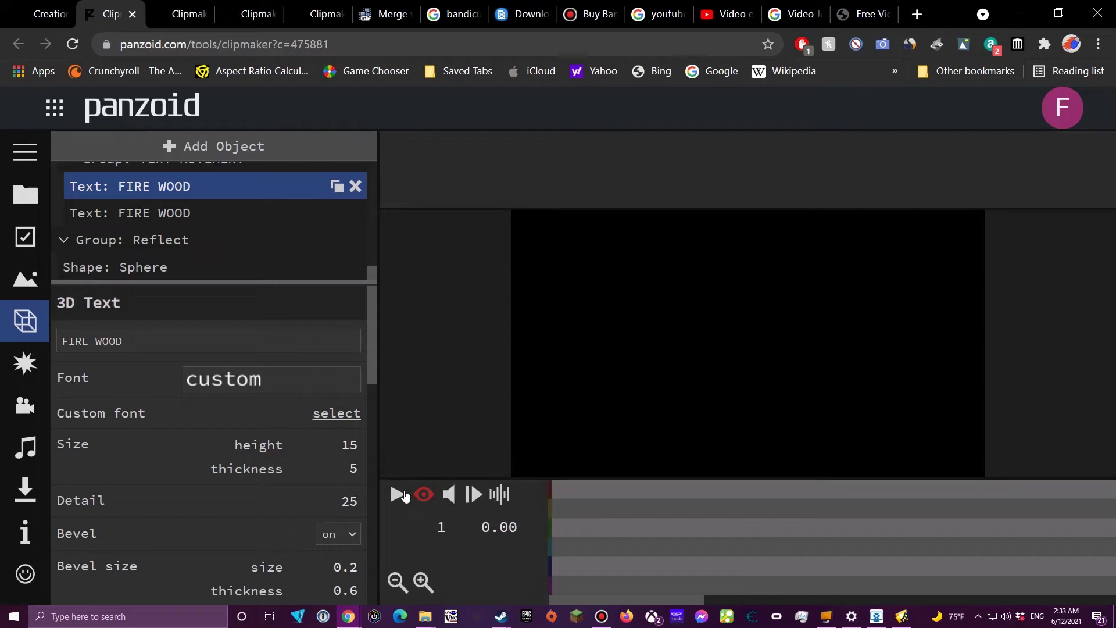
click(452, 495)
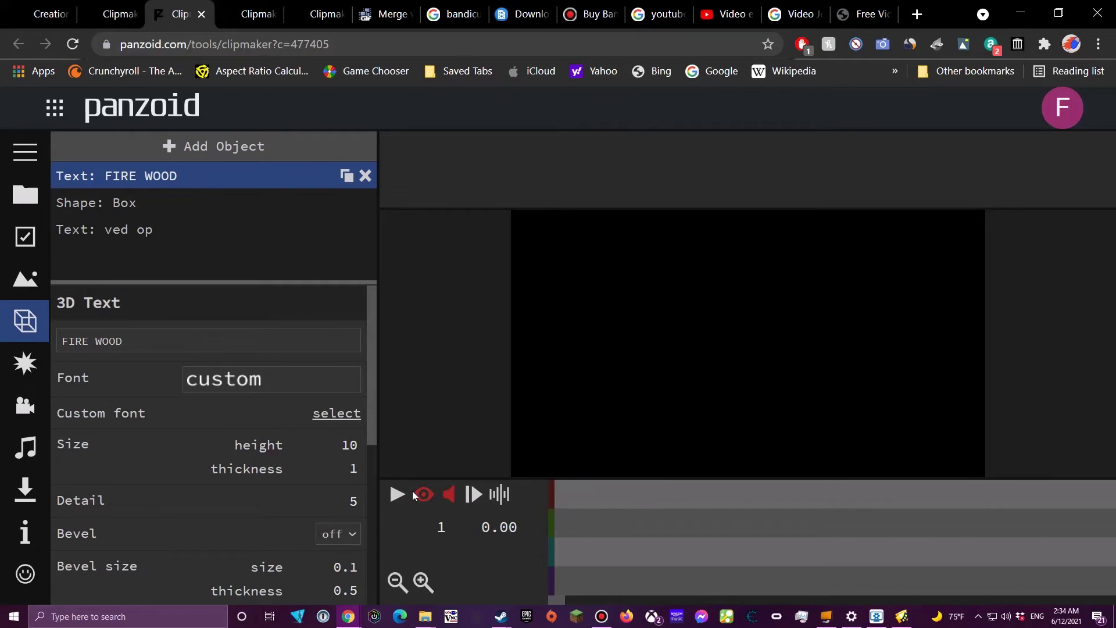
Preview the FIRE WOOD / VED OP intro, then open and preview cartoon project c=473769
click(401, 496)
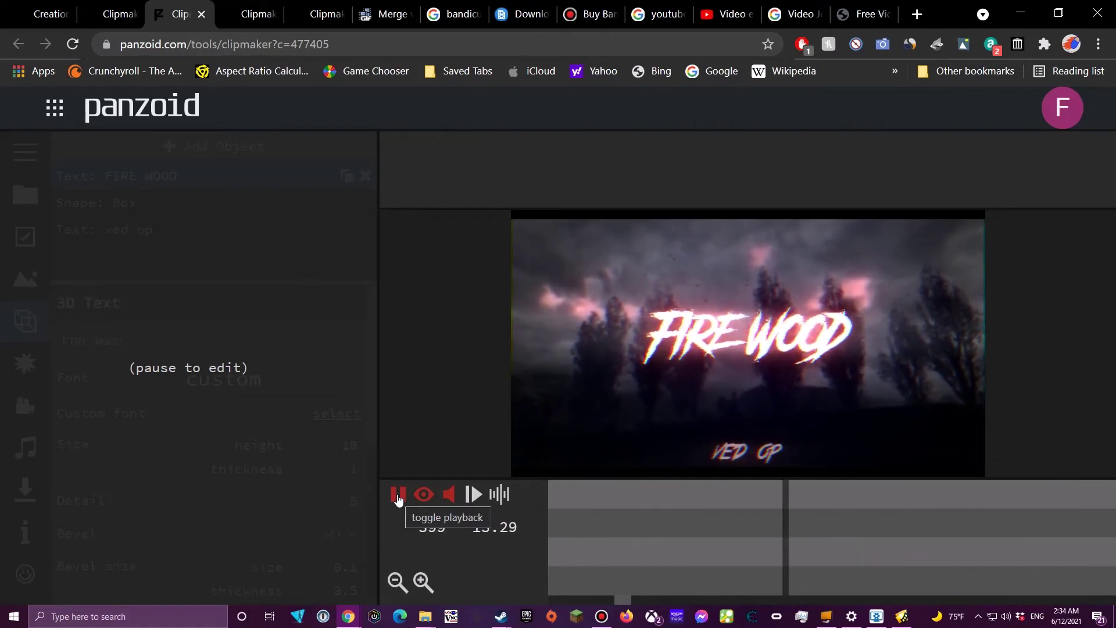
click(398, 496)
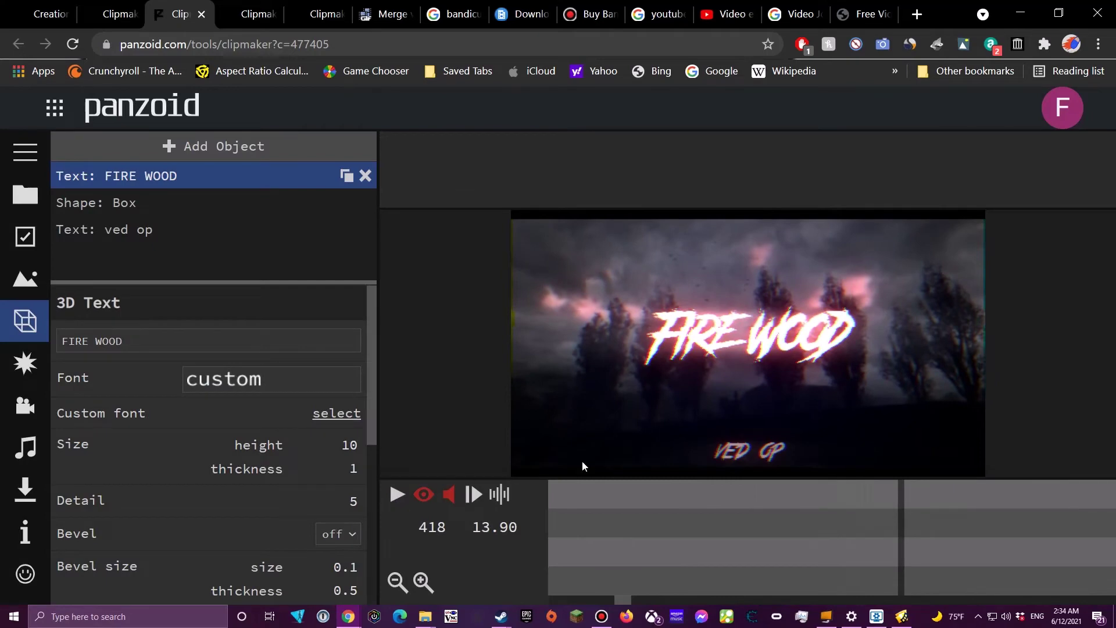
click(250, 15)
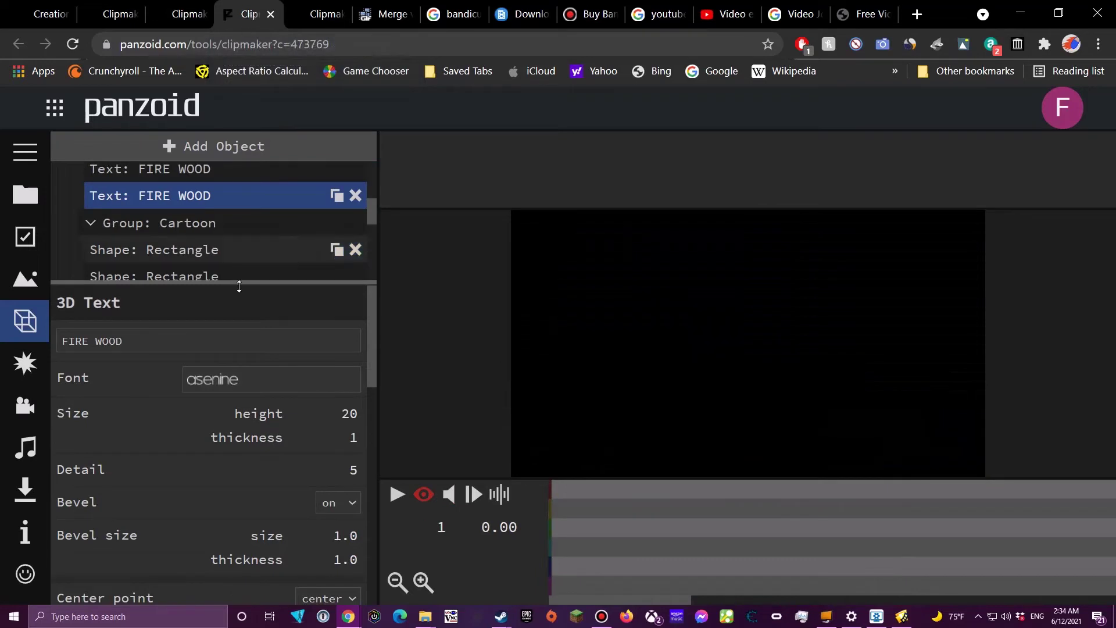
click(395, 496)
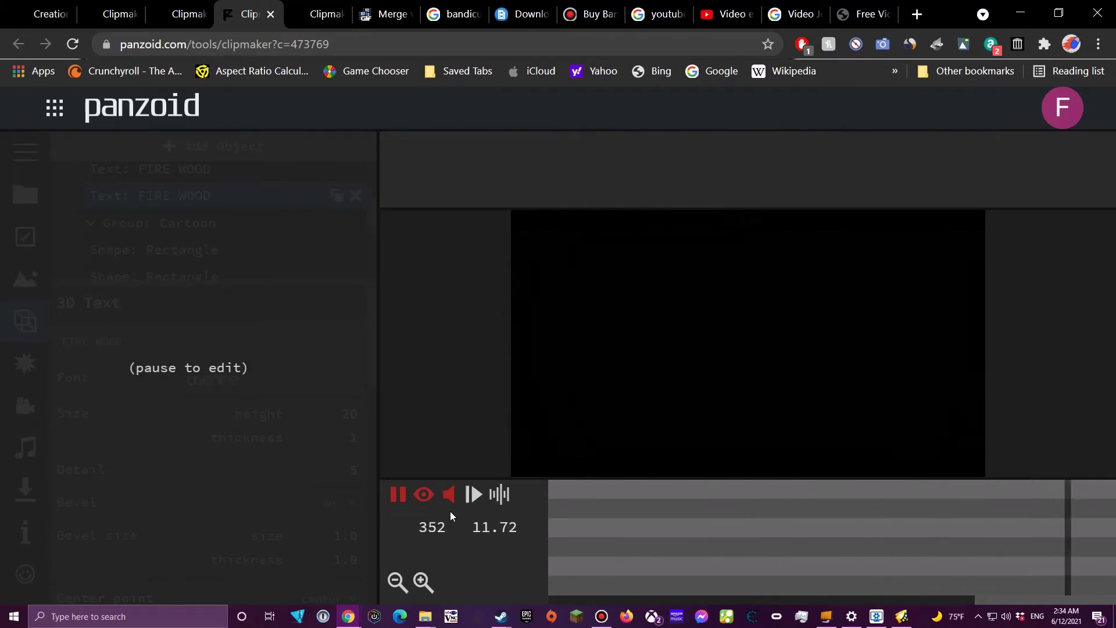
click(396, 496)
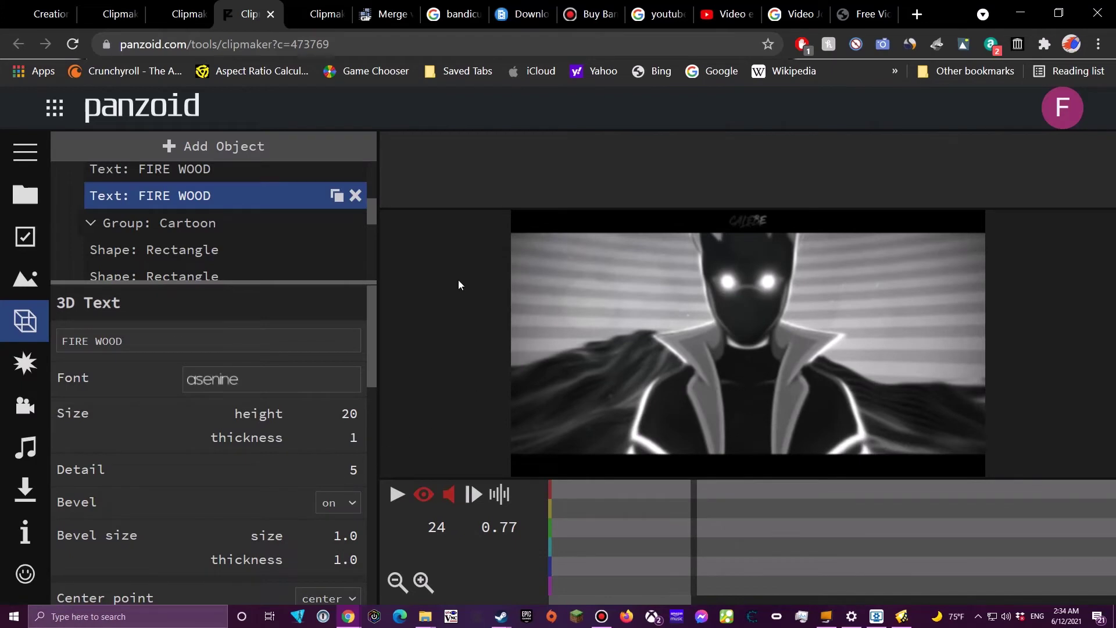
Open red spark project c=471932, mute it, and preview it up to 2.67 seconds
click(314, 7)
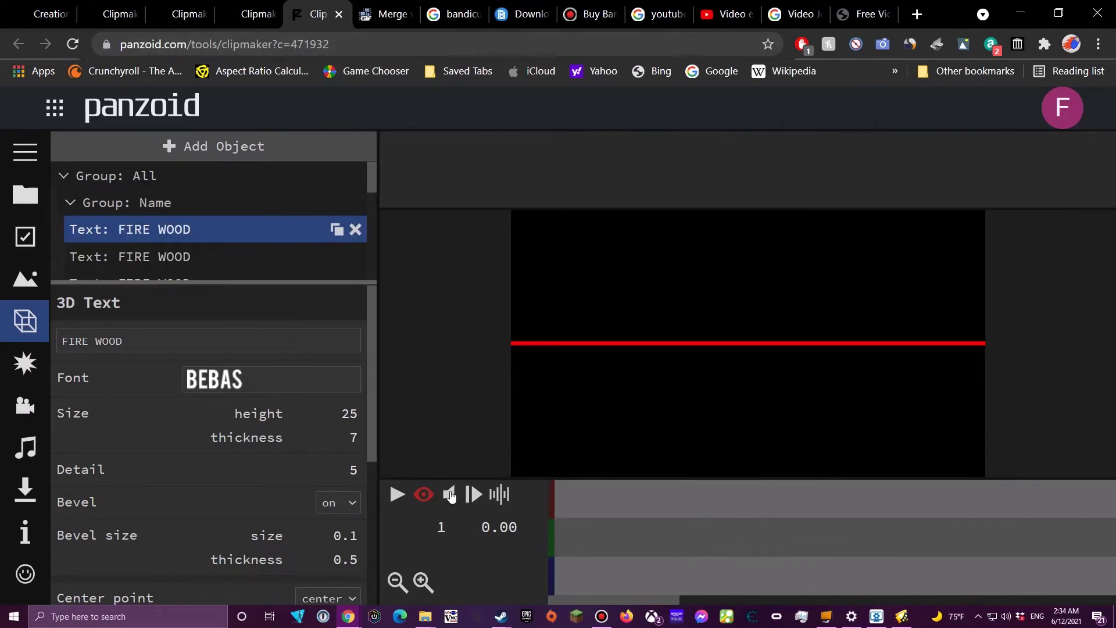
click(451, 495)
click(395, 493)
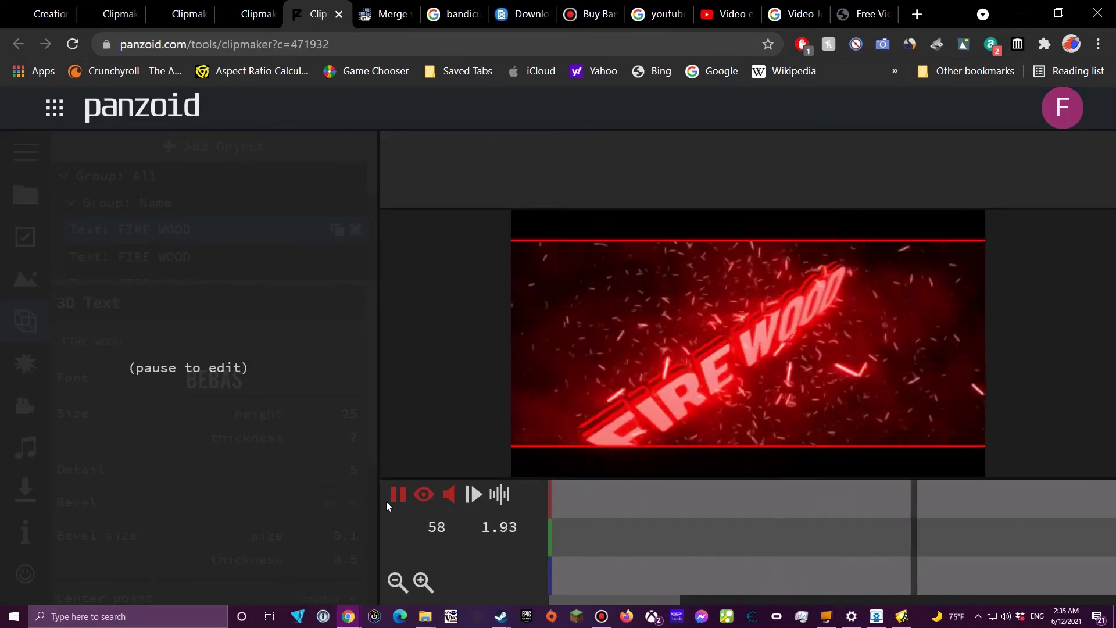
click(396, 495)
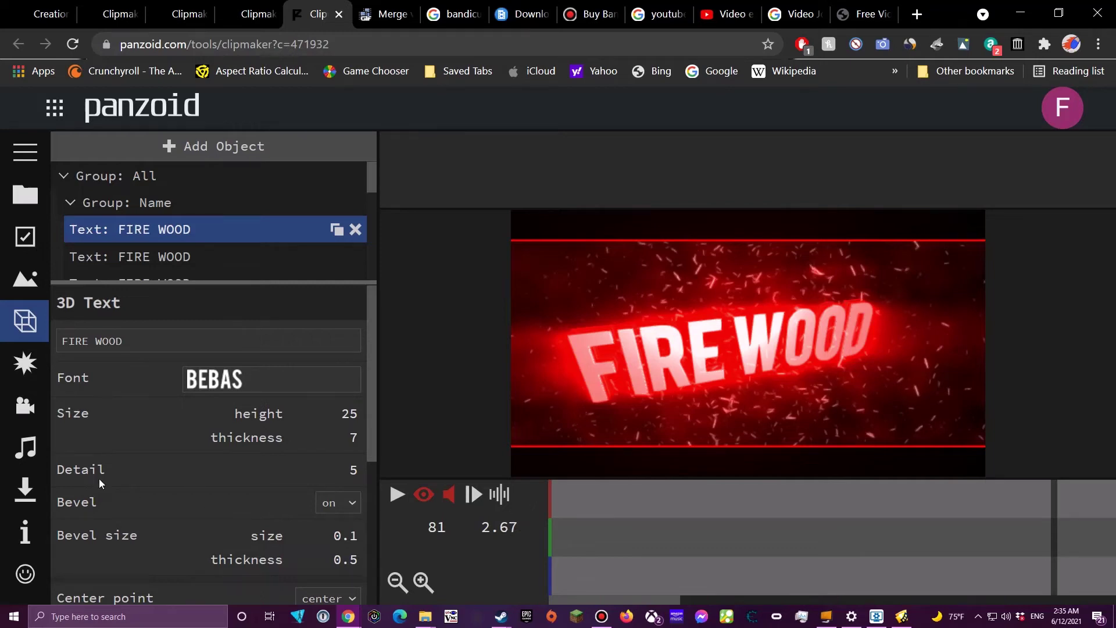
Look over the audio, camera and effects panels, scrolling through the Add Effect list
click(29, 453)
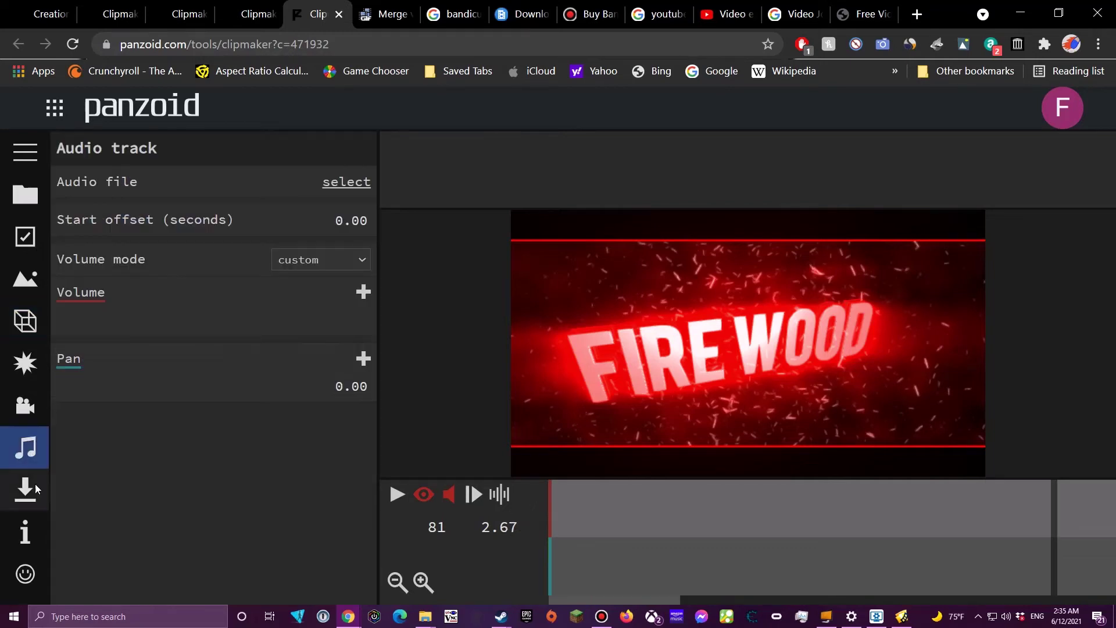
click(41, 404)
click(38, 364)
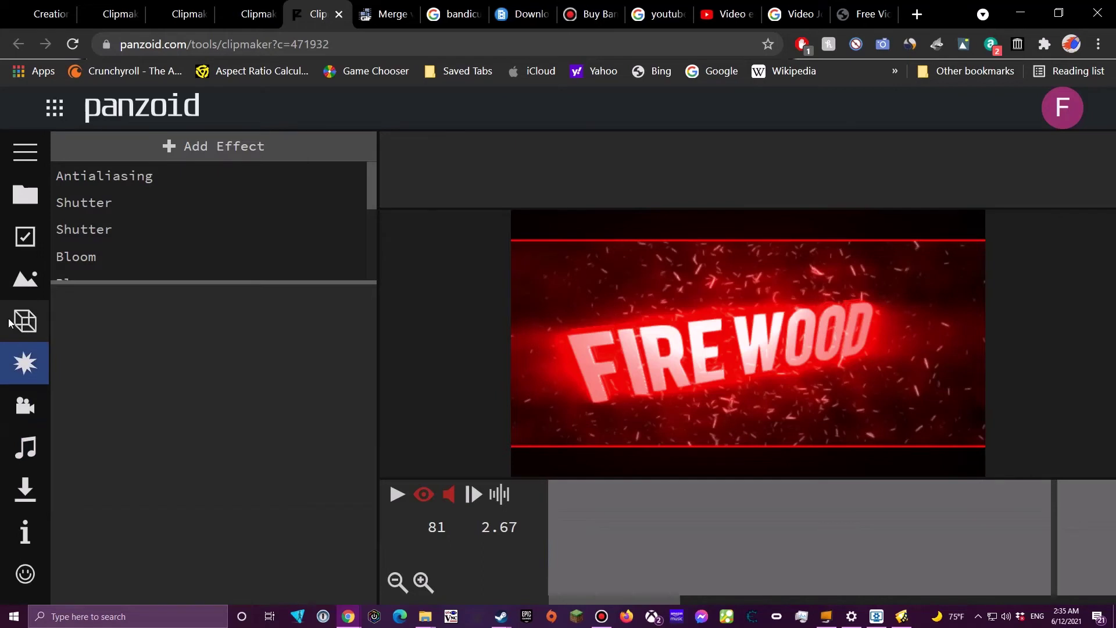
click(247, 149)
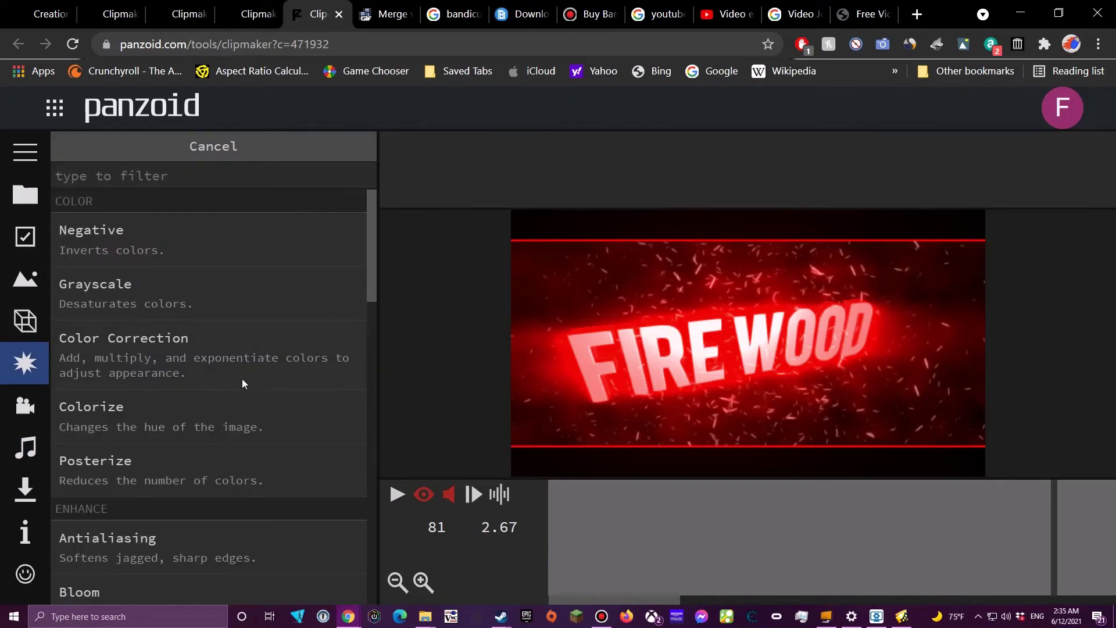
scroll(244, 379, down, 6)
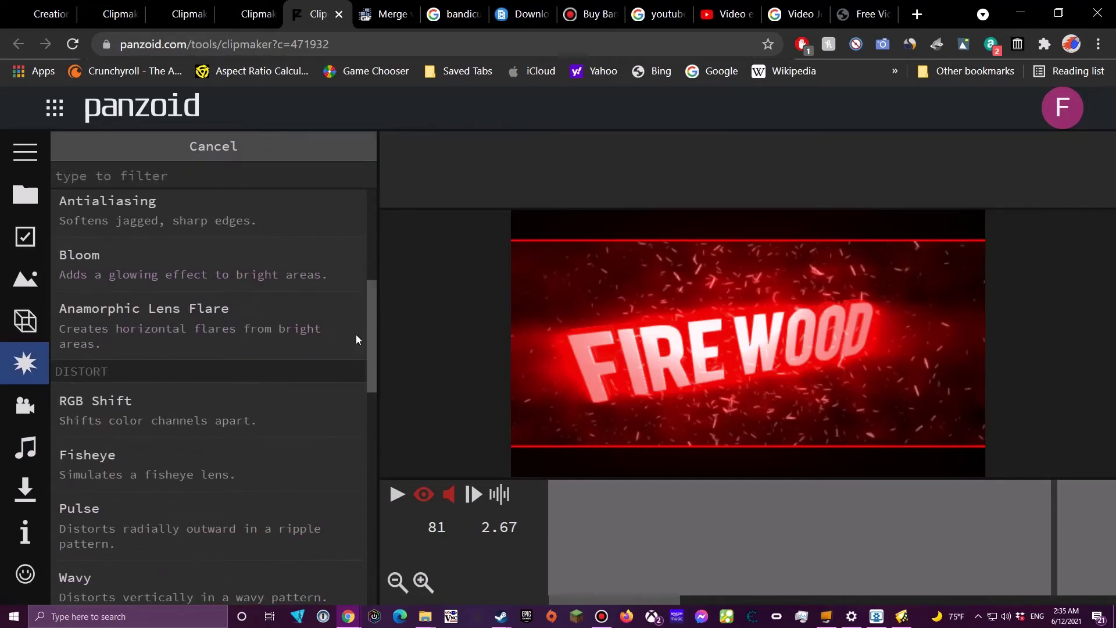
scroll(349, 340, down, 9)
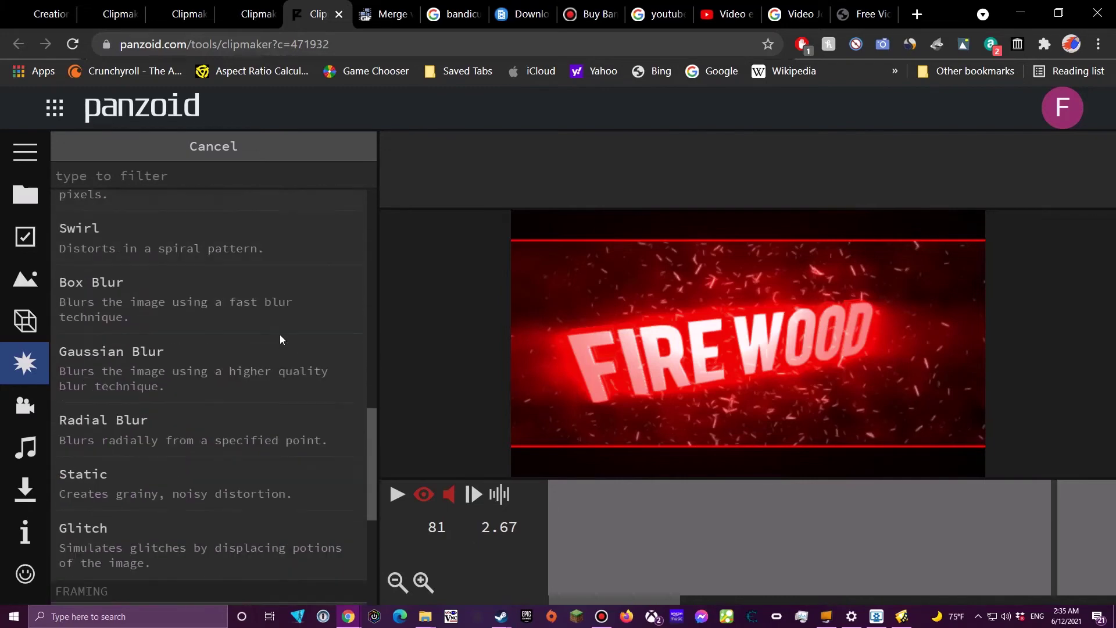
scroll(280, 337, down, 5)
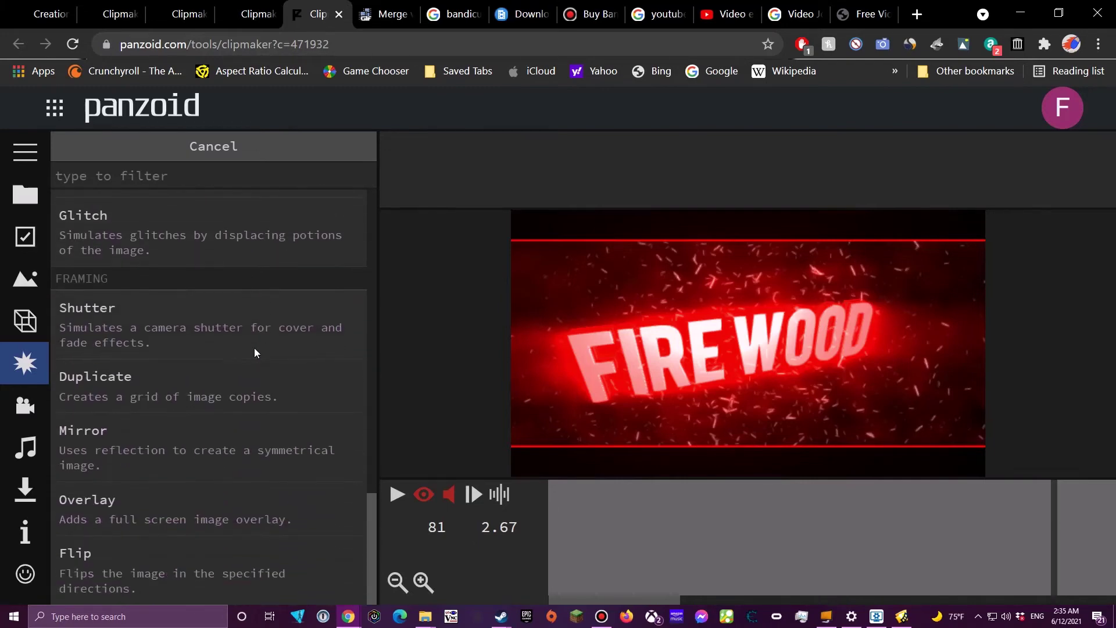
Check camera, audio and scene panels, ending on Basic settings: 1920x1080, 30 fps, 13.0 s
click(25, 405)
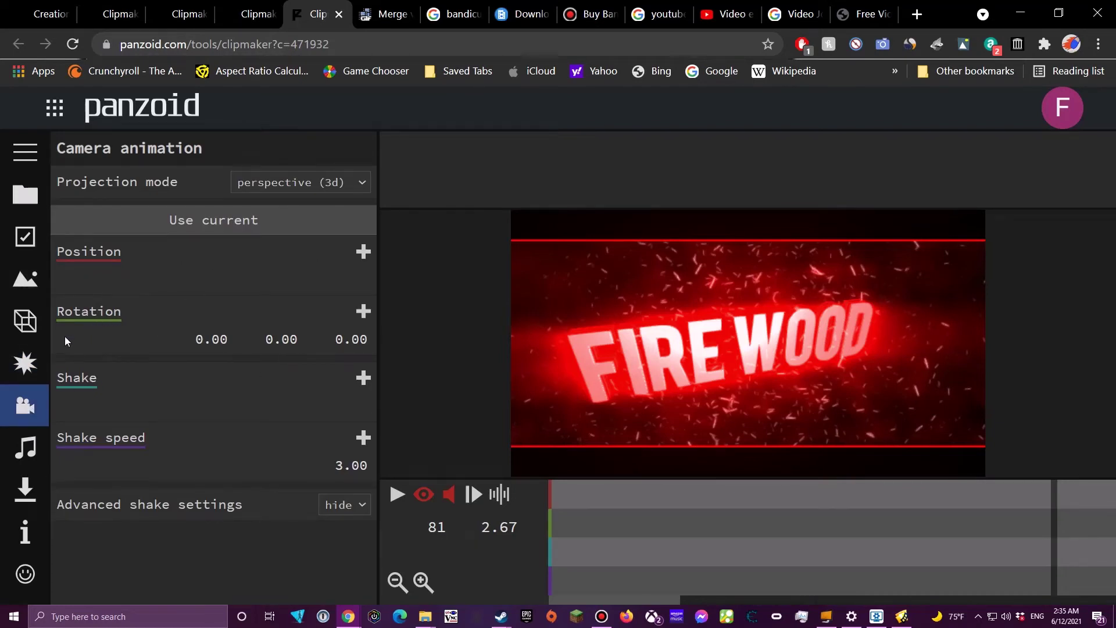
click(42, 454)
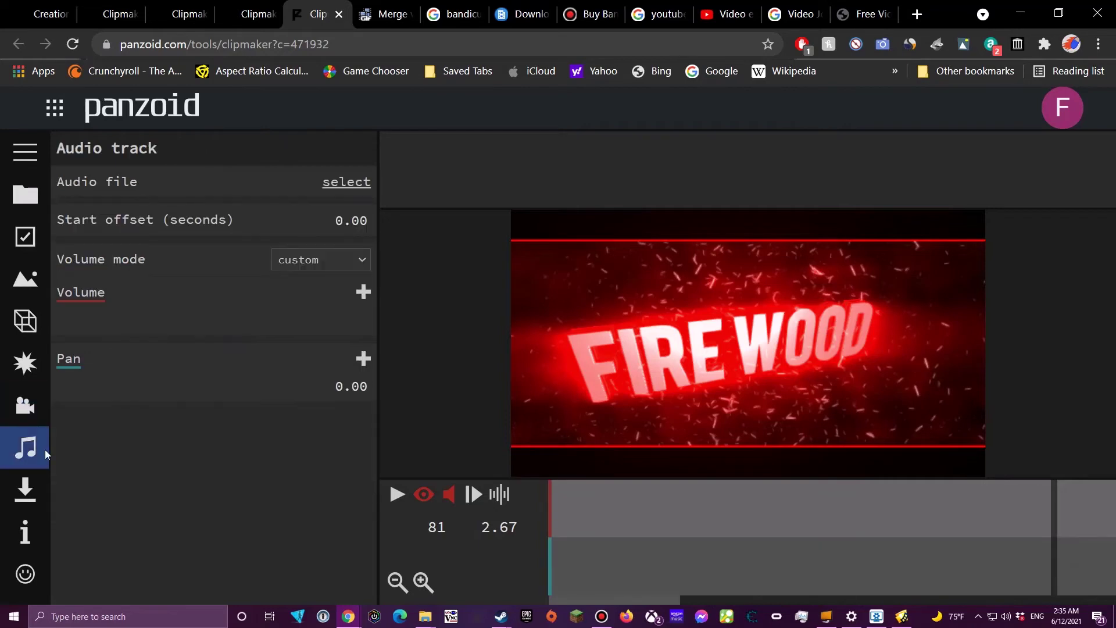
click(29, 292)
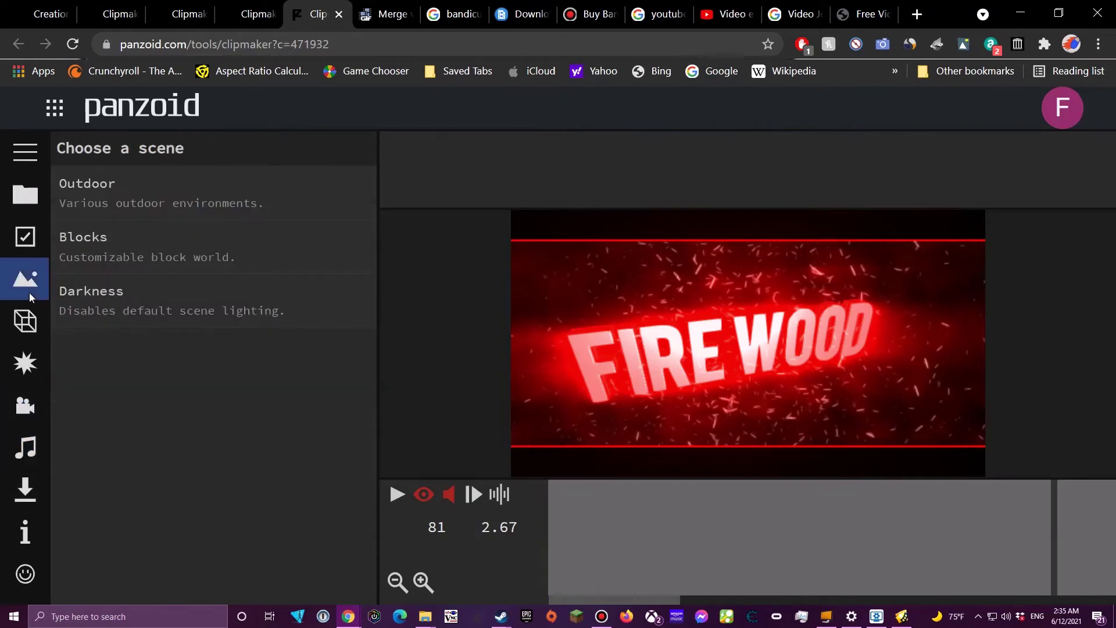
click(26, 237)
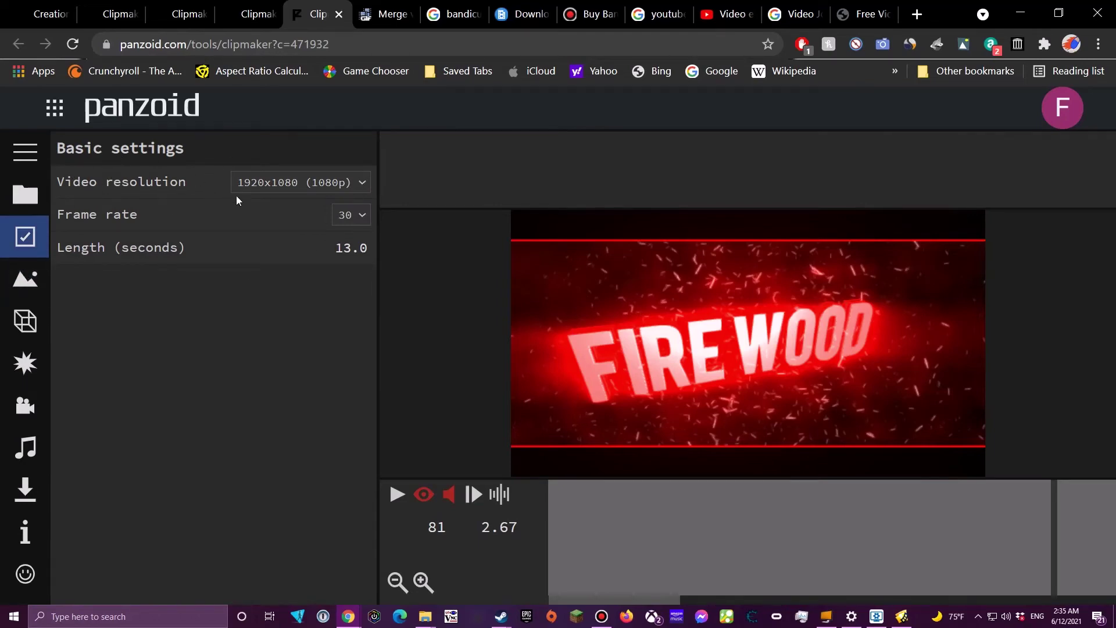
click(301, 185)
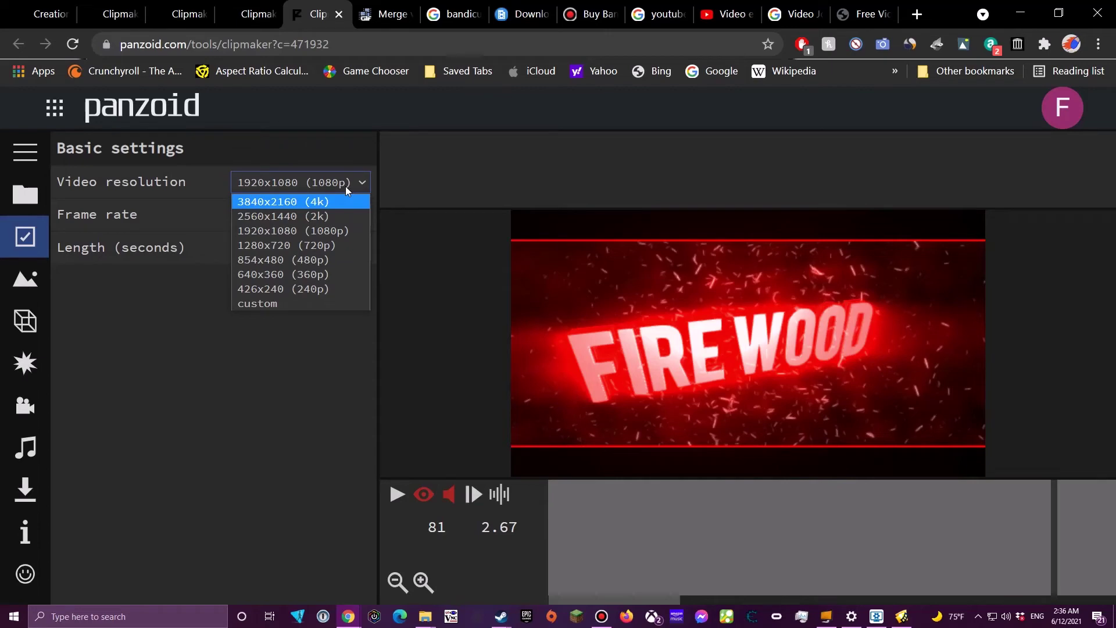
click(346, 188)
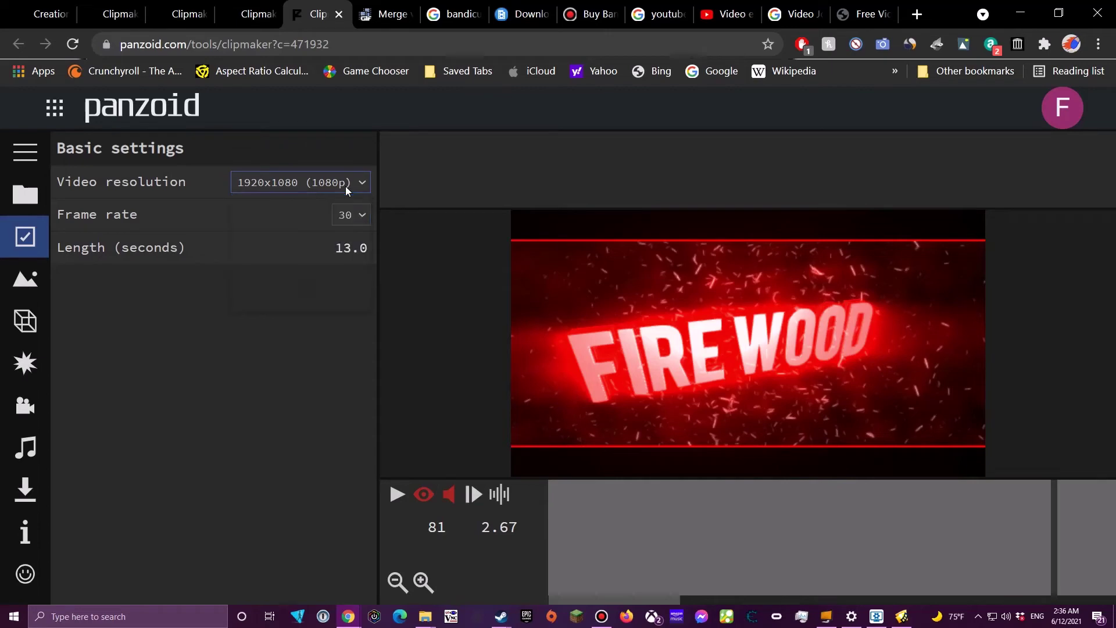
click(351, 217)
click(355, 221)
Open the project menu and scroll through its template thumbnails
click(27, 195)
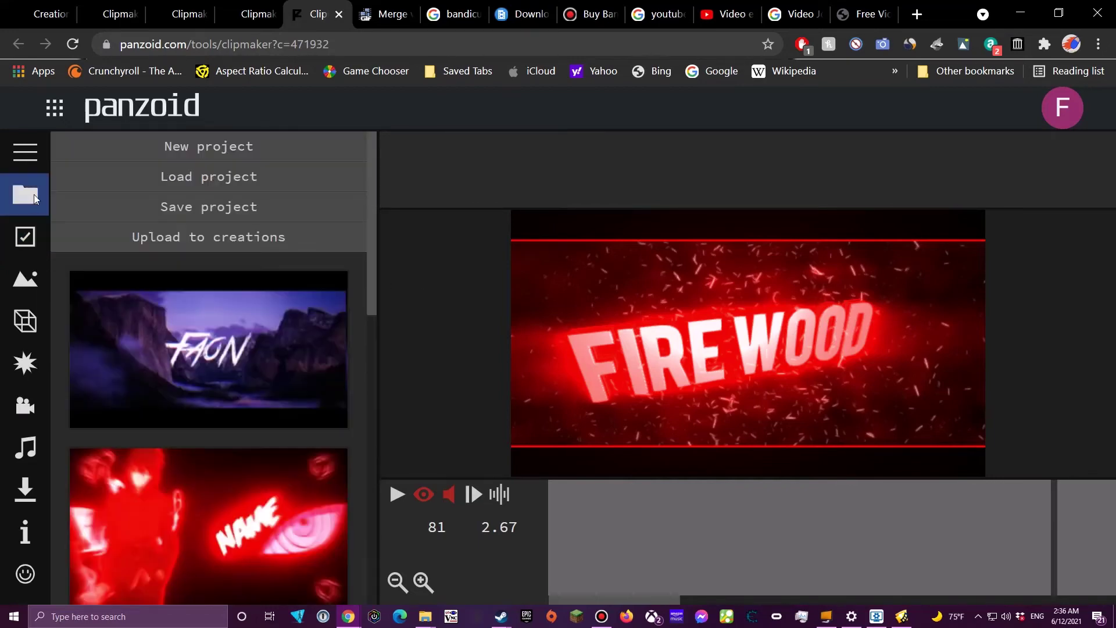
scroll(228, 337, down, 5)
scroll(234, 327, up, 5)
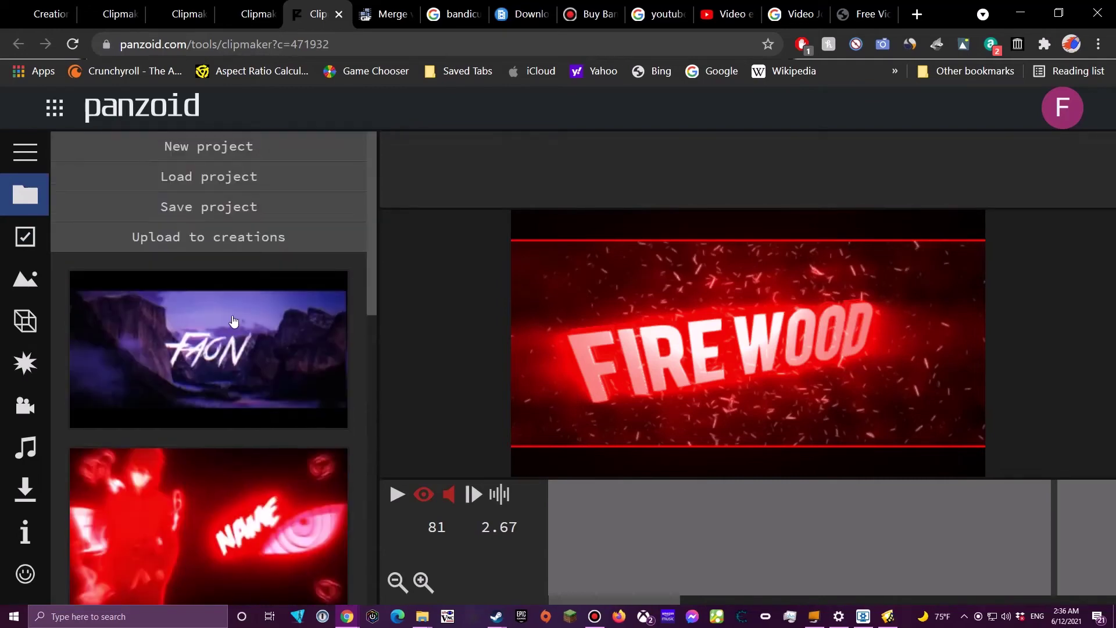
scroll(229, 289, down, 1)
scroll(232, 291, down, 5)
scroll(274, 349, up, 6)
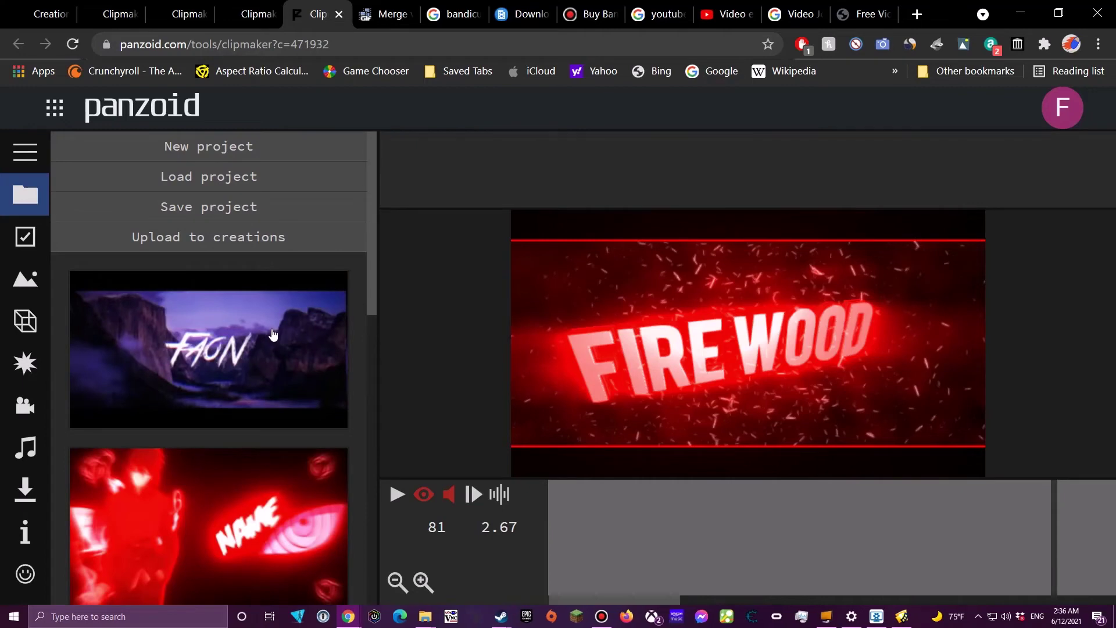
scroll(271, 338, down, 5)
scroll(269, 338, down, 3)
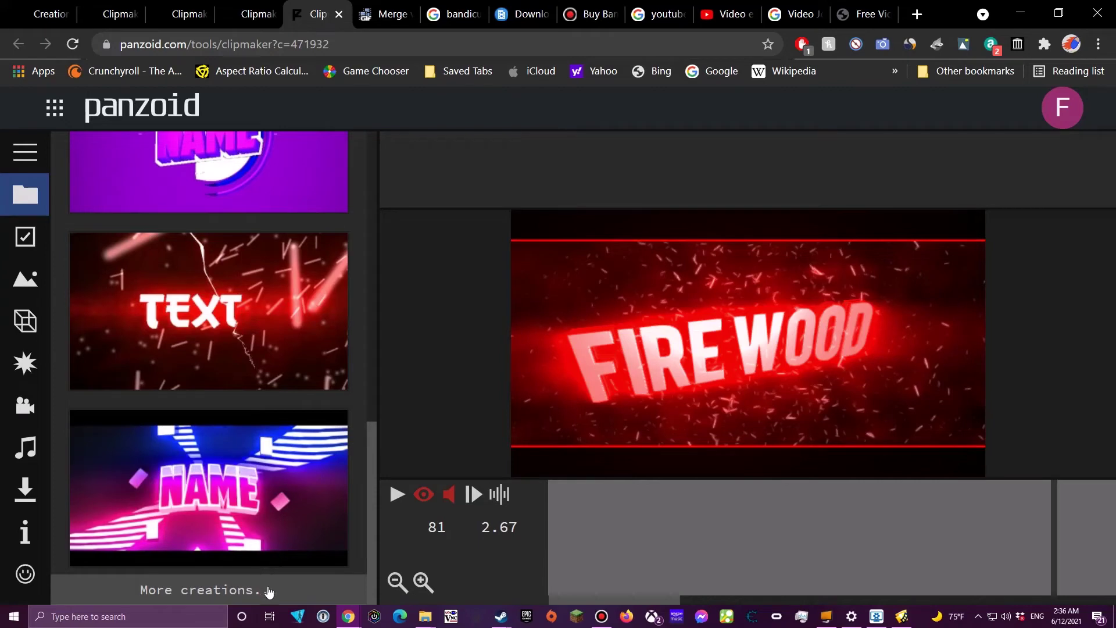
Glance at Trending creations, then back in Clipmaker show the version 2.0.175 details
click(16, 23)
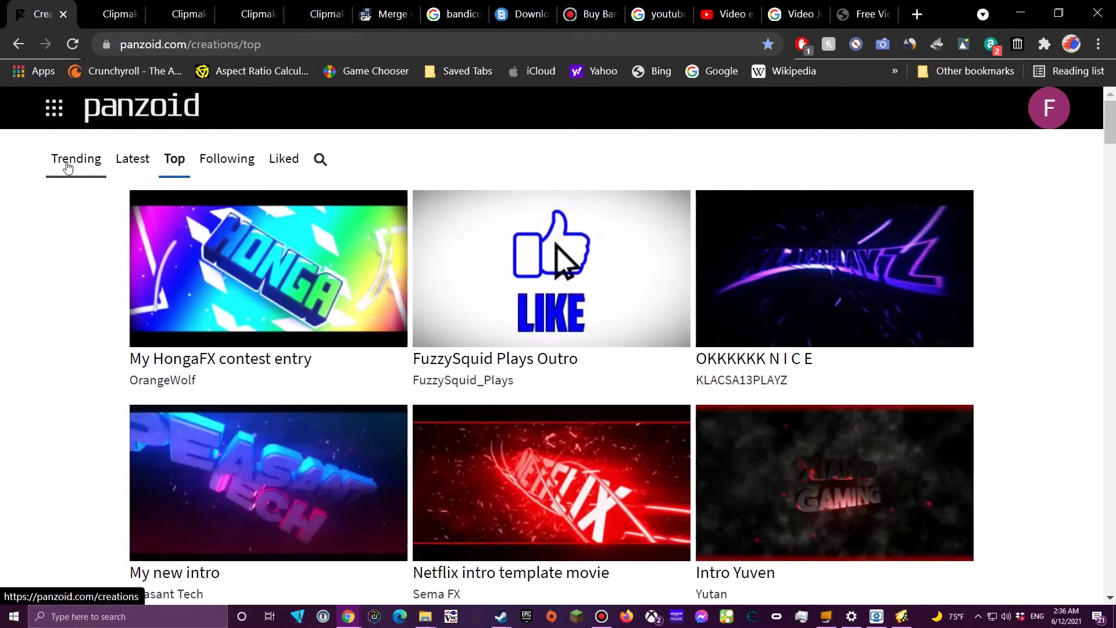
click(67, 168)
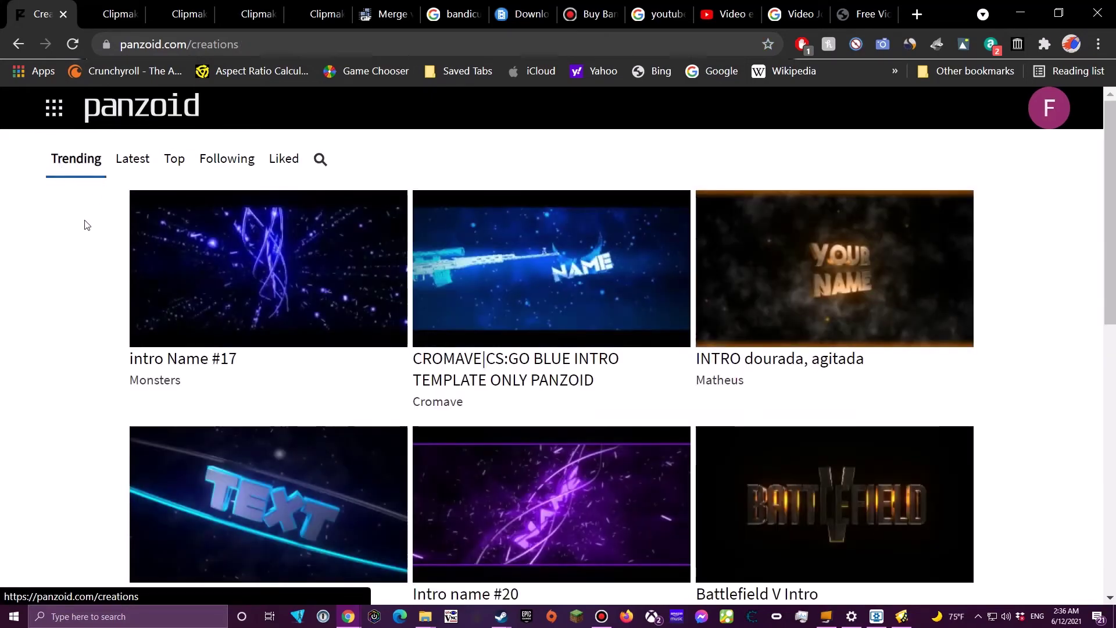
key(alt+Left)
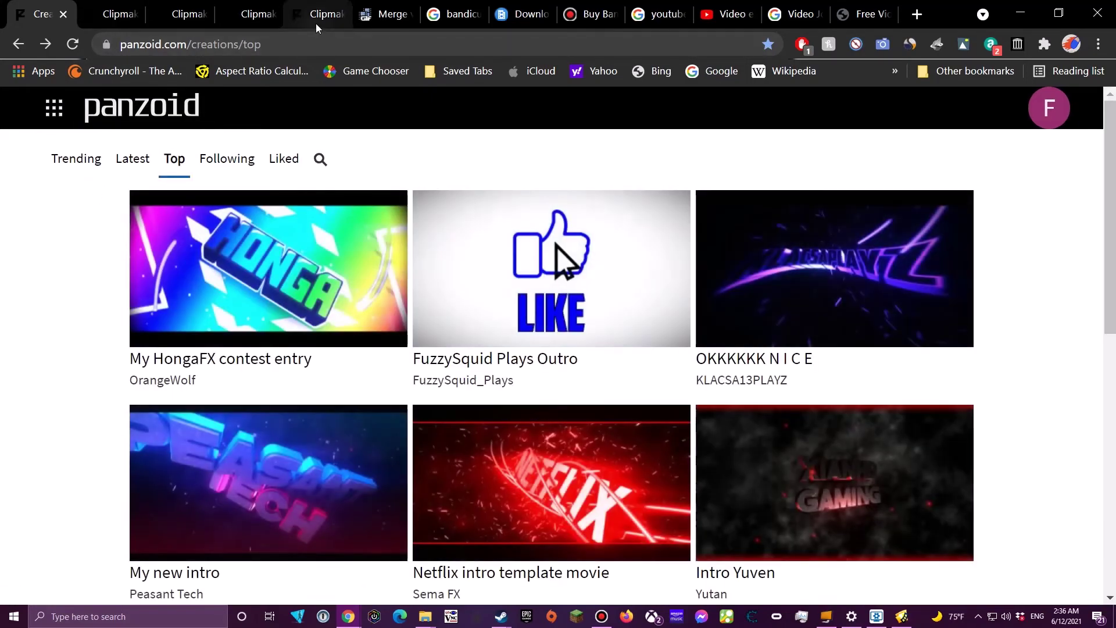
click(316, 22)
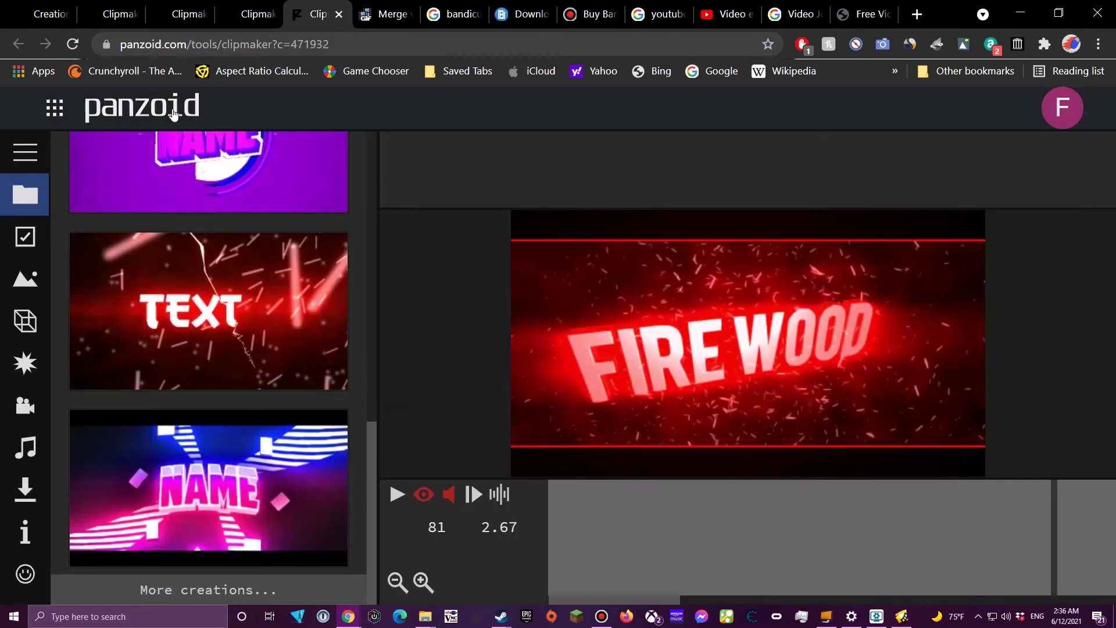
click(11, 503)
click(23, 540)
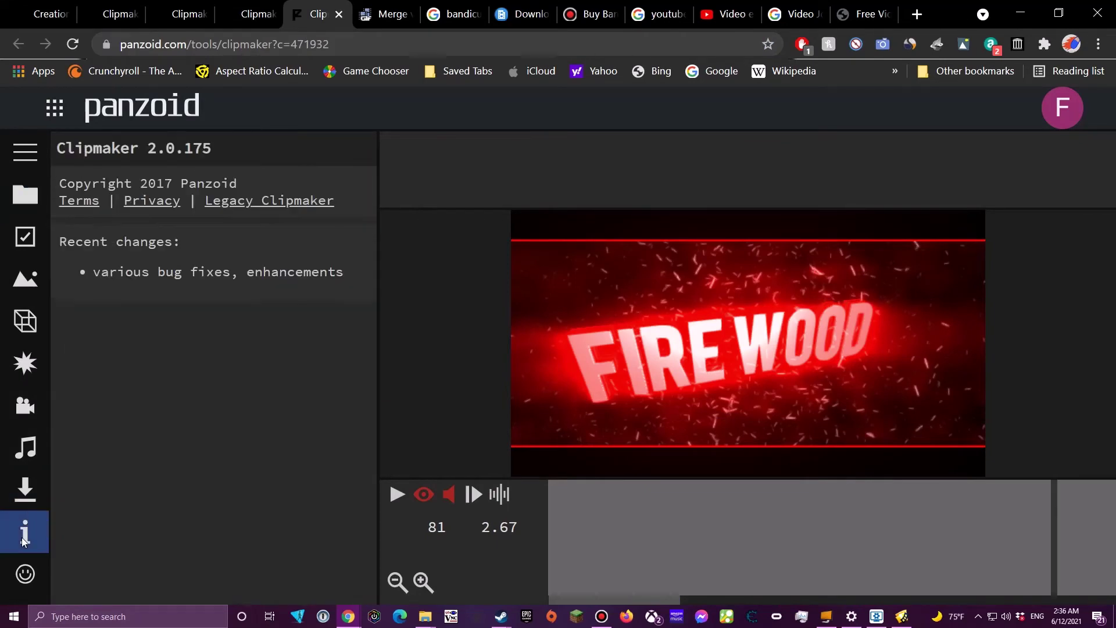
Render the intro as balanced-mode .mkv, allowing file storage and restarting after one cancel
click(26, 499)
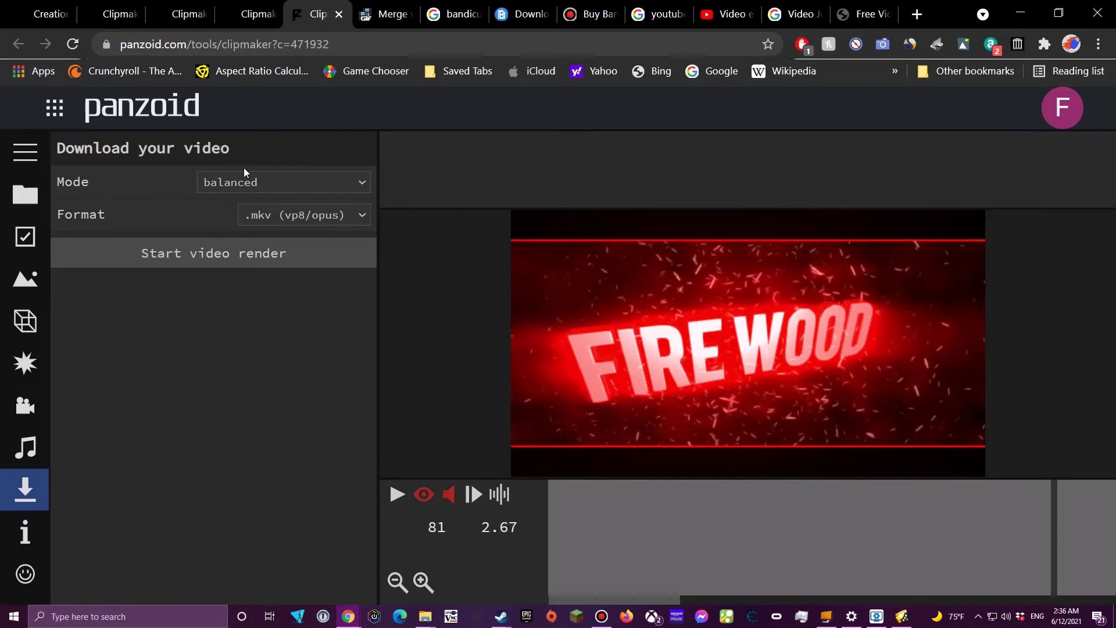
click(345, 217)
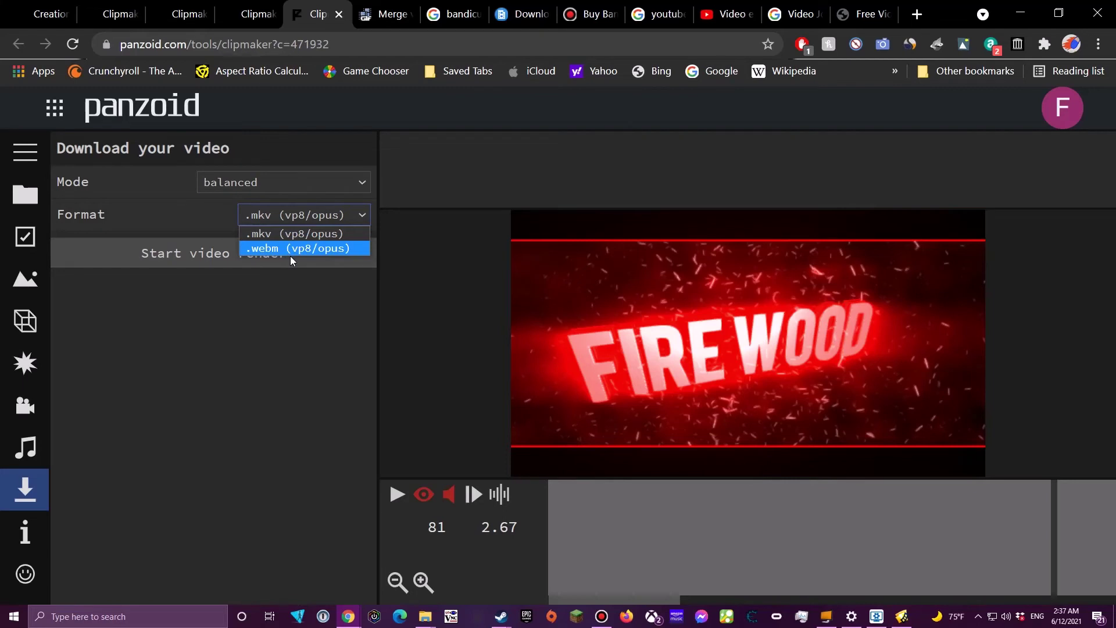
click(207, 333)
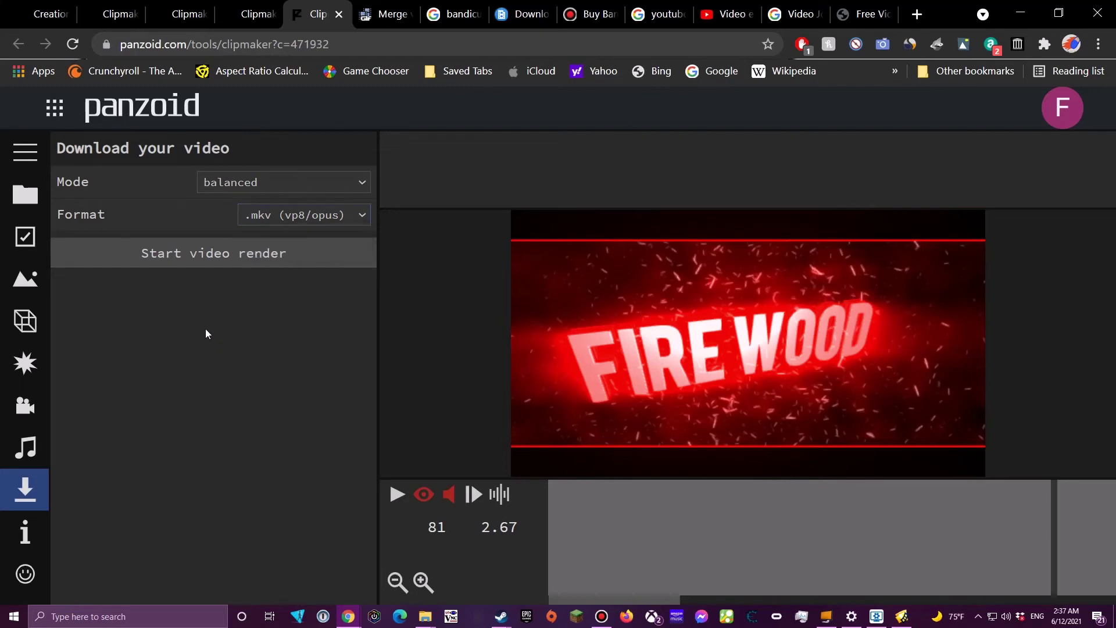
click(208, 257)
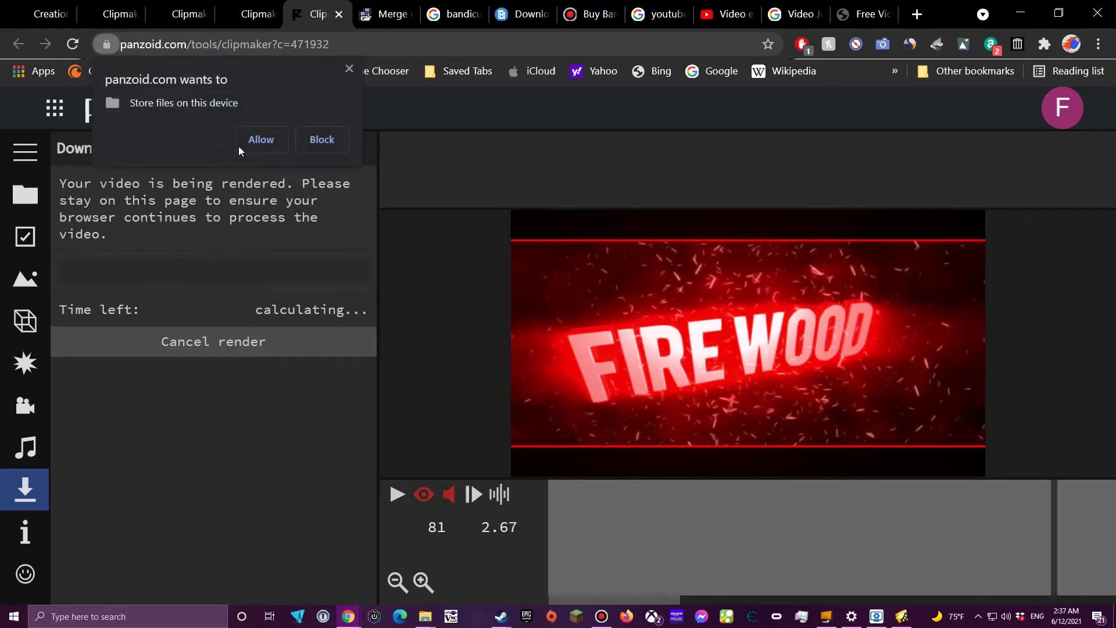
click(244, 146)
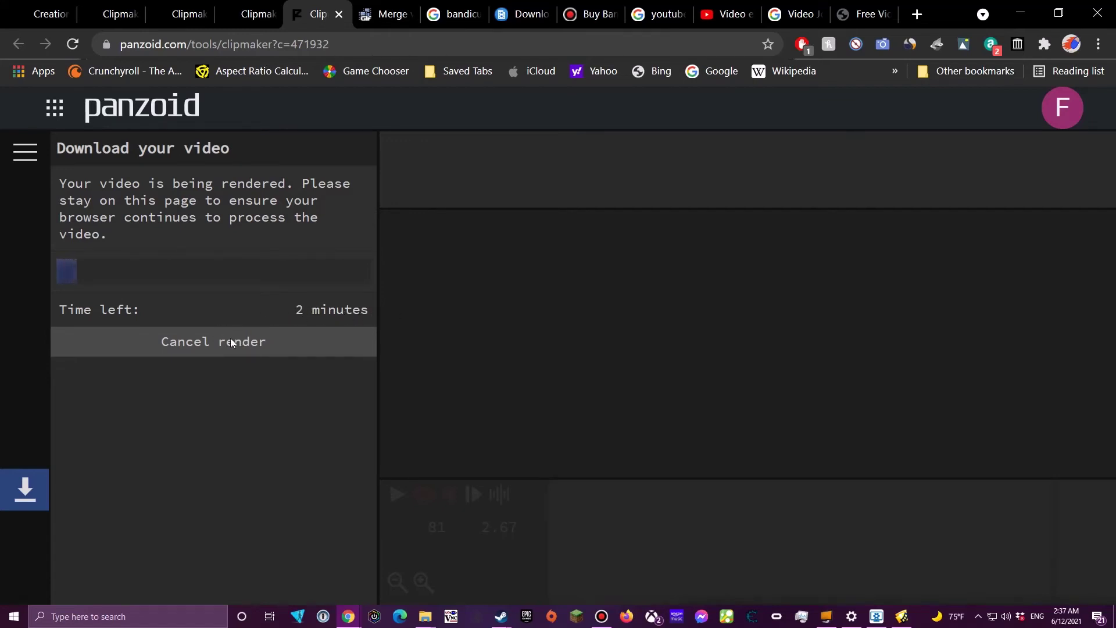
click(188, 339)
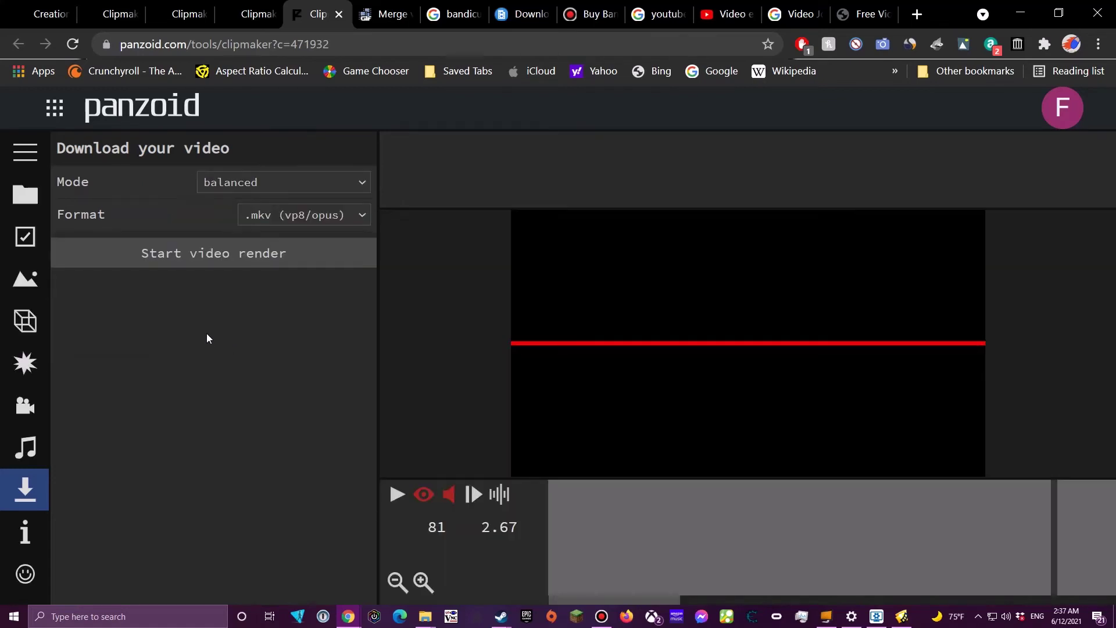
click(229, 250)
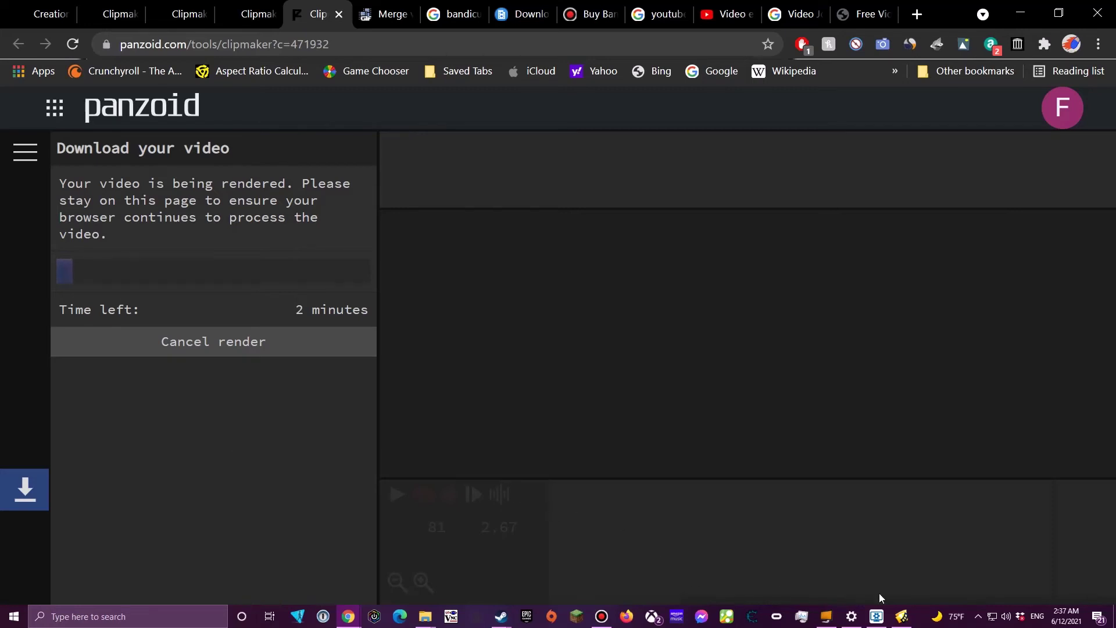
Check Bandicam, try downloading the finished intro, cancel the Save As, and close the download tab
click(601, 619)
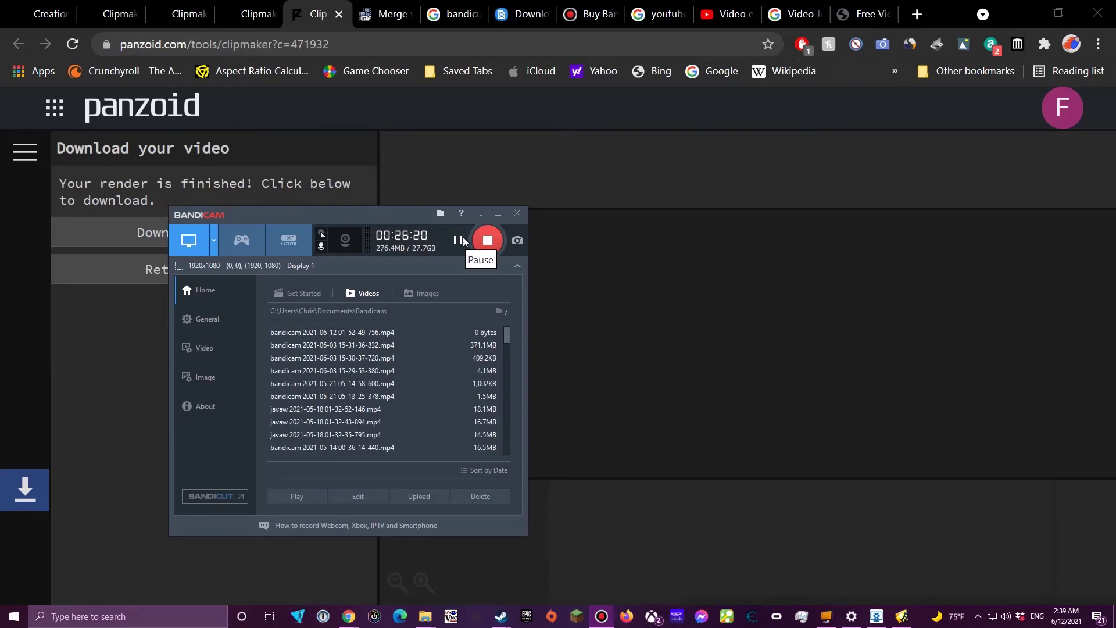
click(498, 215)
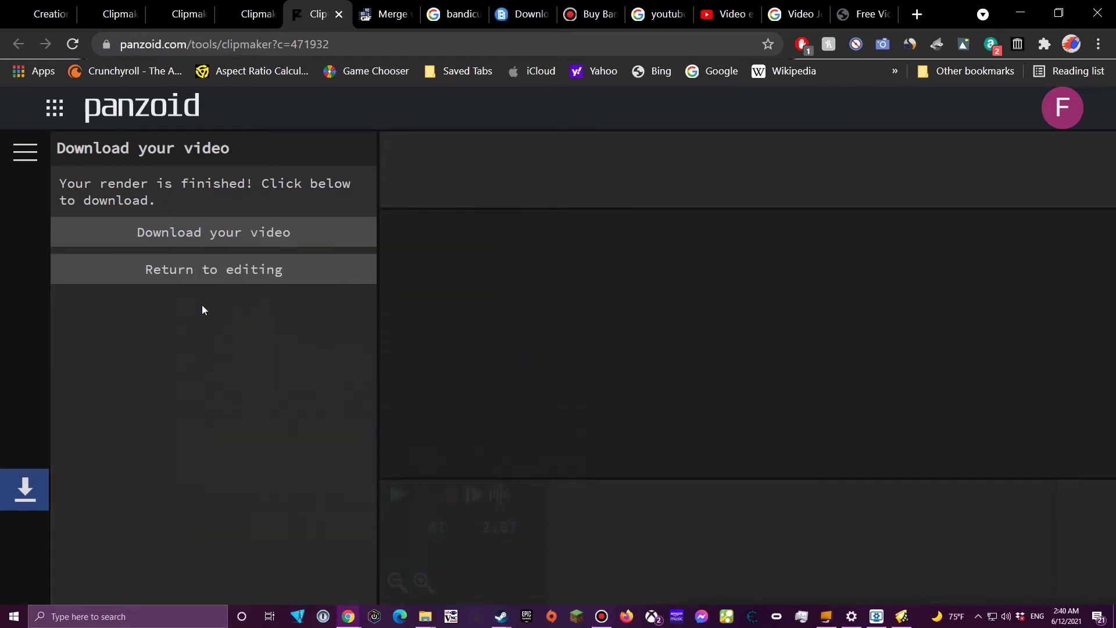
click(174, 249)
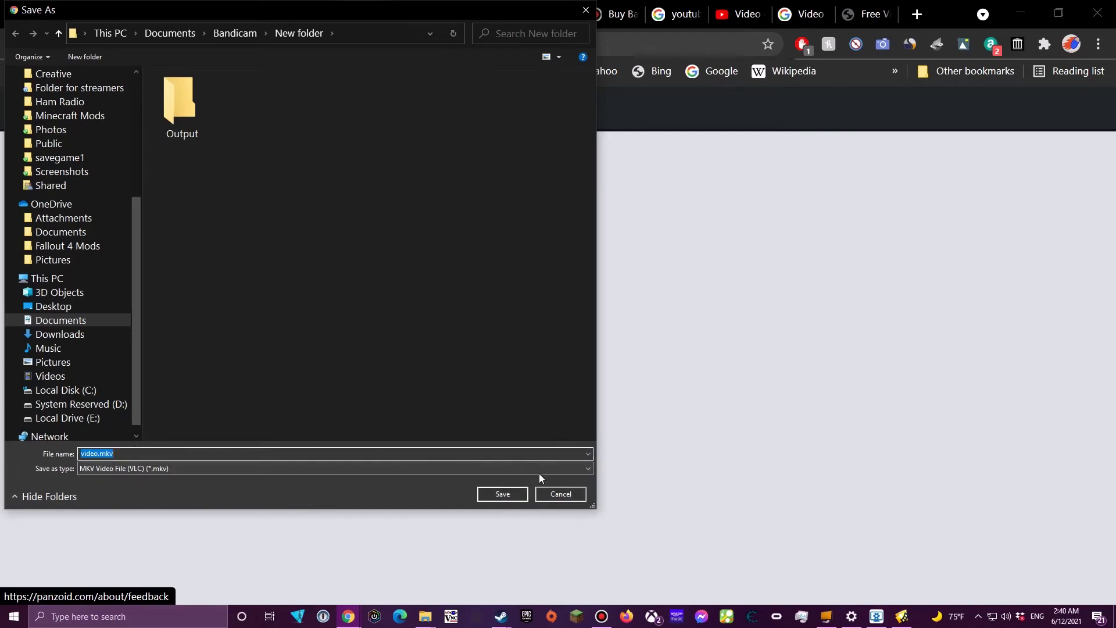
click(554, 495)
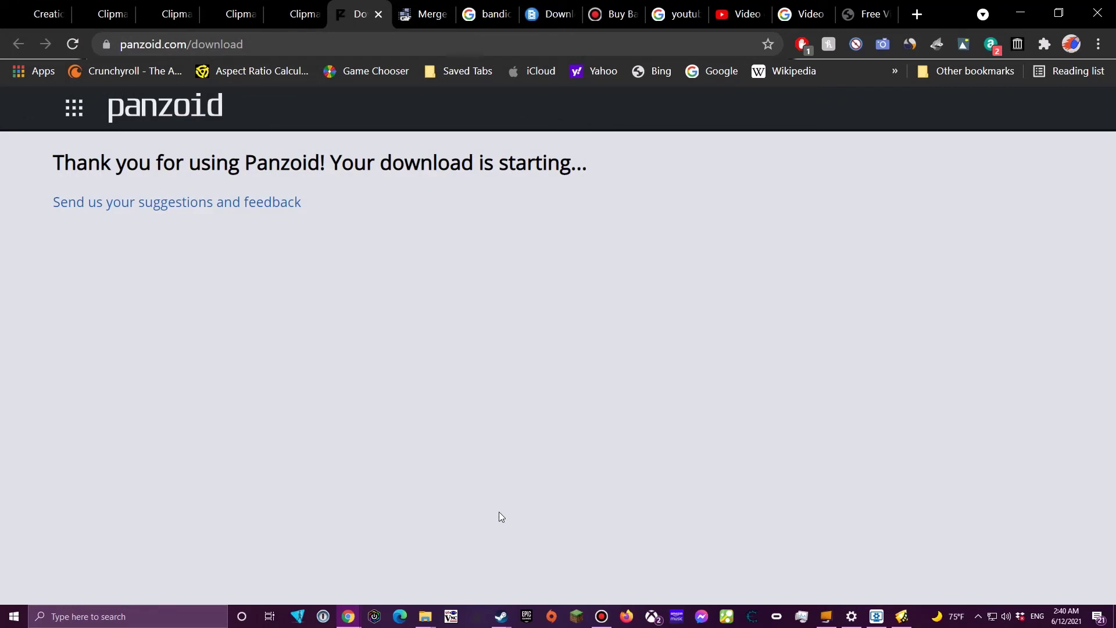
click(379, 14)
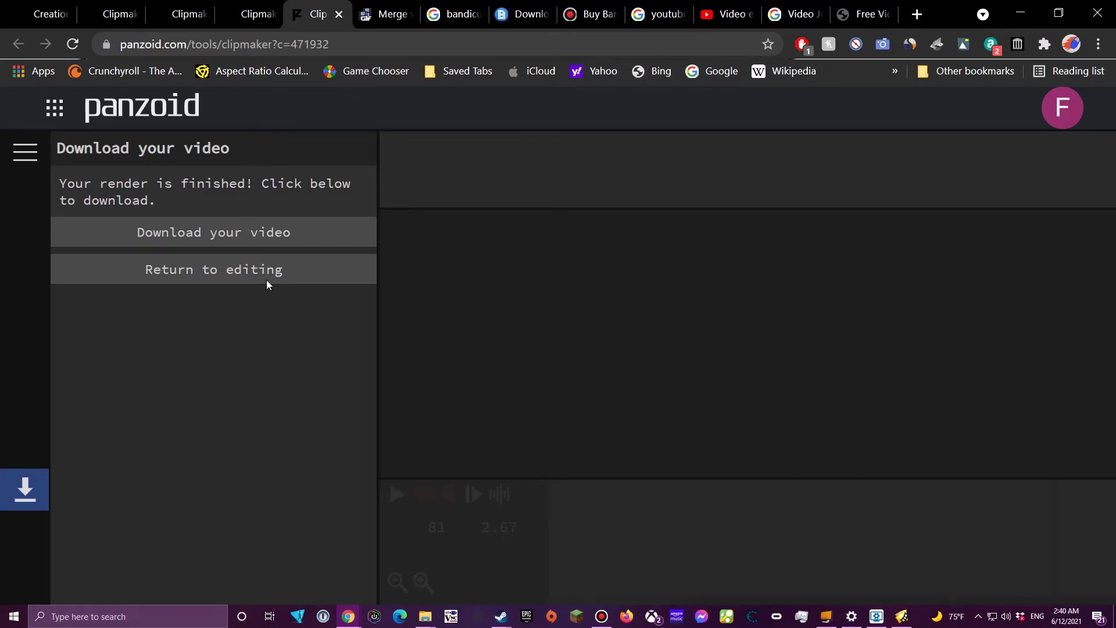
Centre Free Video Joiner, let the join finish, and select the output file path in its log
click(902, 617)
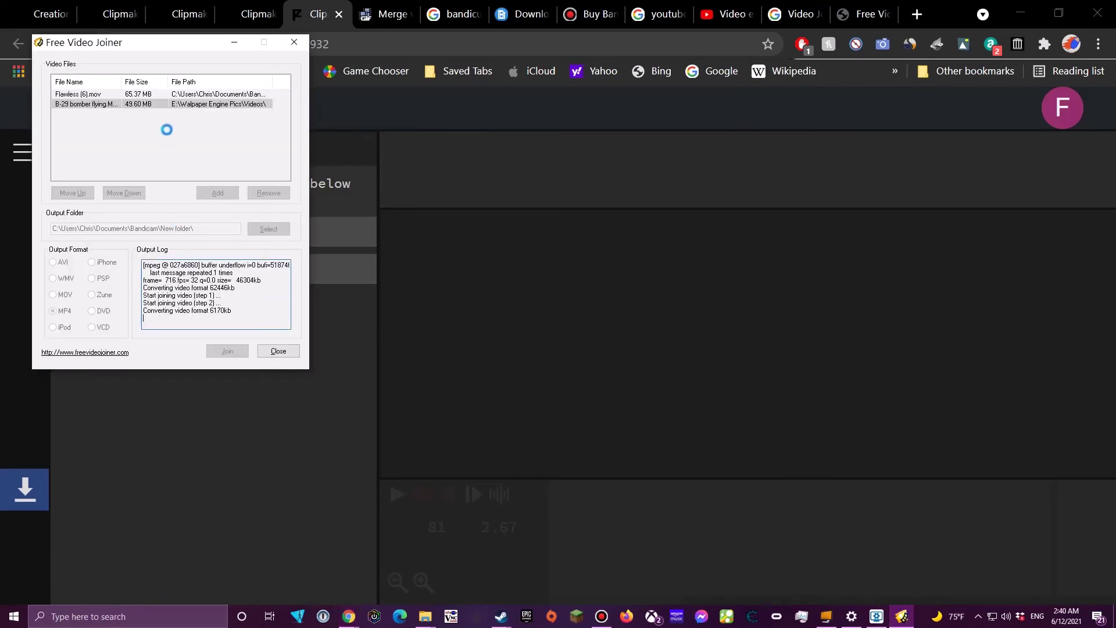
drag(172, 48, 582, 162)
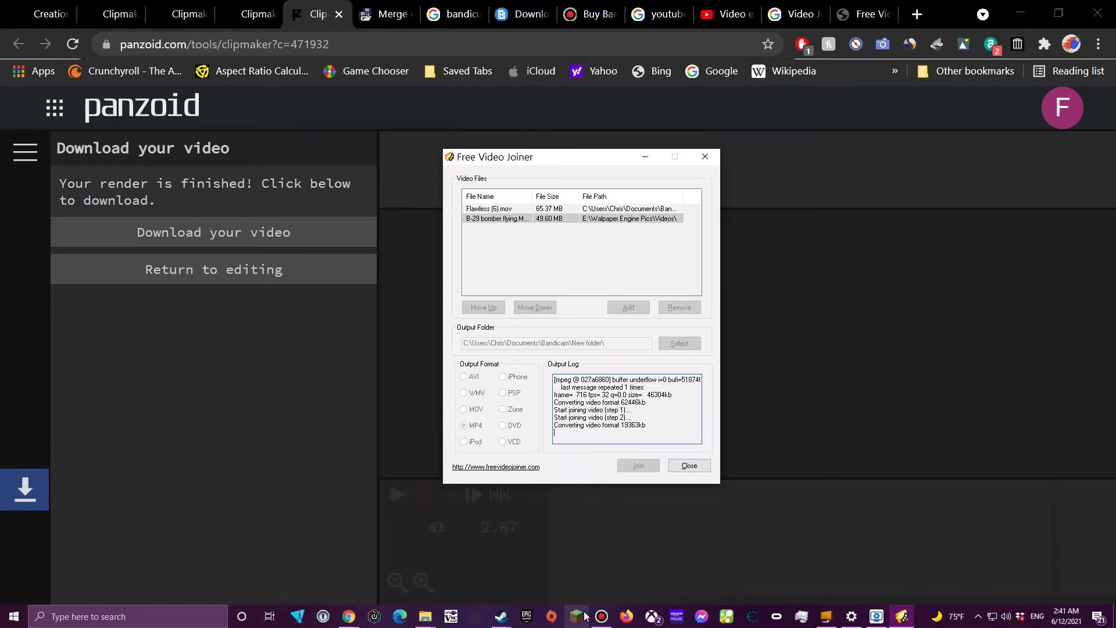
click(608, 620)
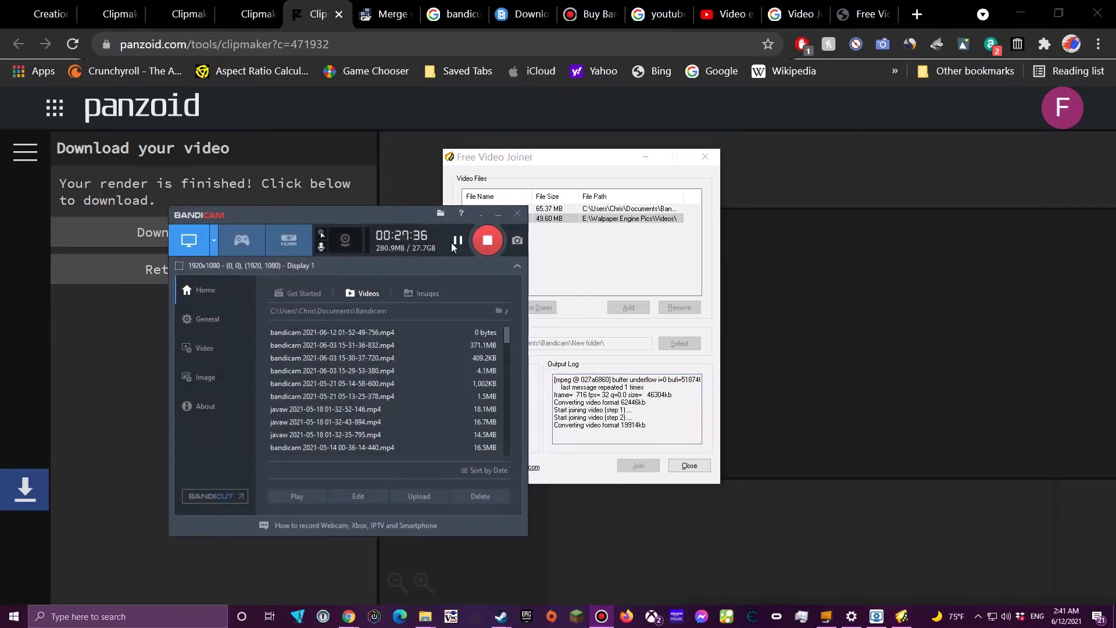
click(498, 215)
drag(701, 425, 499, 429)
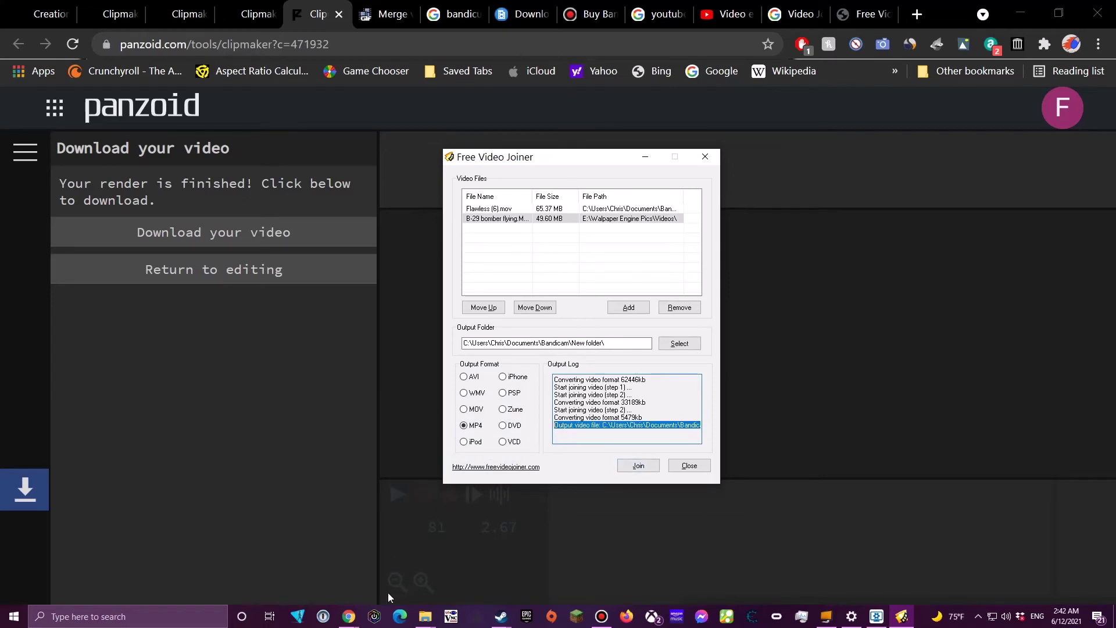
mouse_move(424, 615)
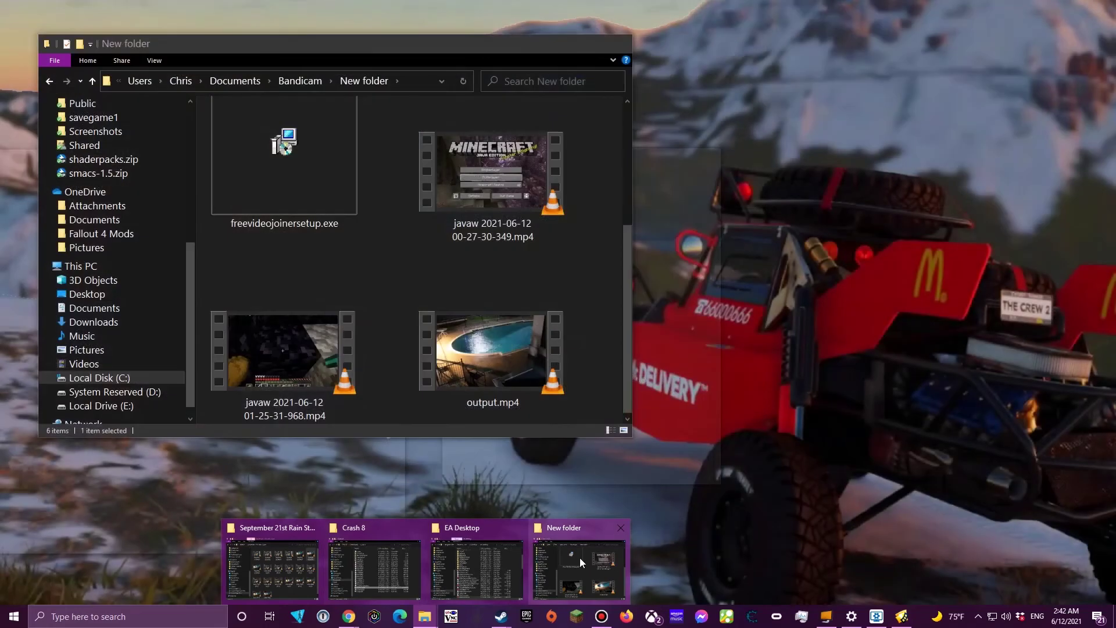
Open the Output folder in Explorer and refresh it twice, finding it empty
click(580, 557)
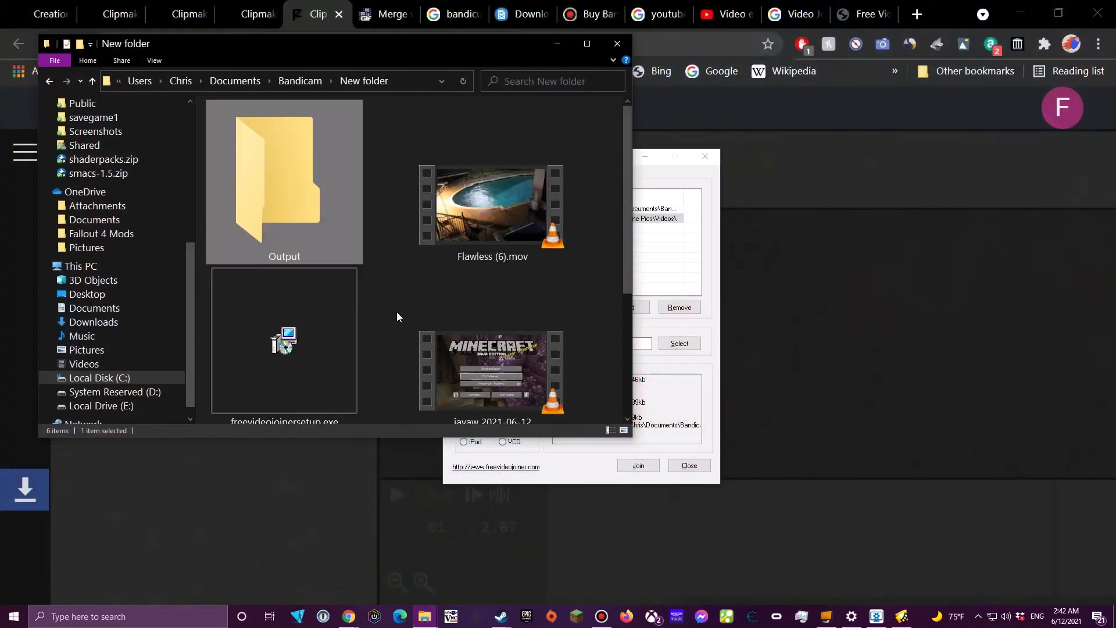
double_click(288, 211)
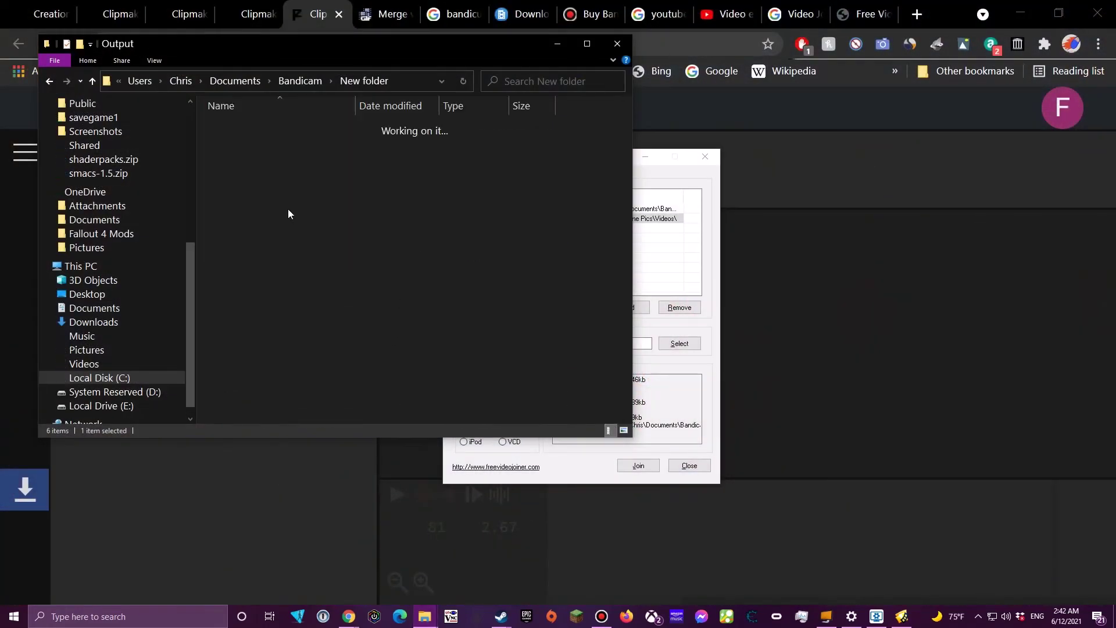
right_click(456, 214)
click(510, 285)
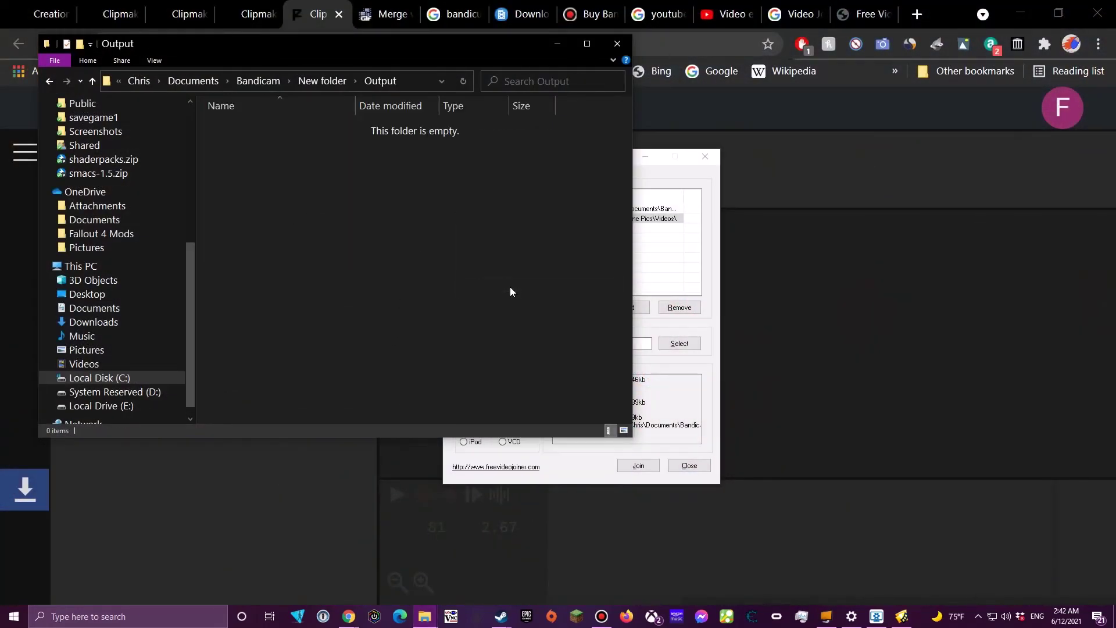
right_click(414, 255)
click(482, 323)
click(558, 43)
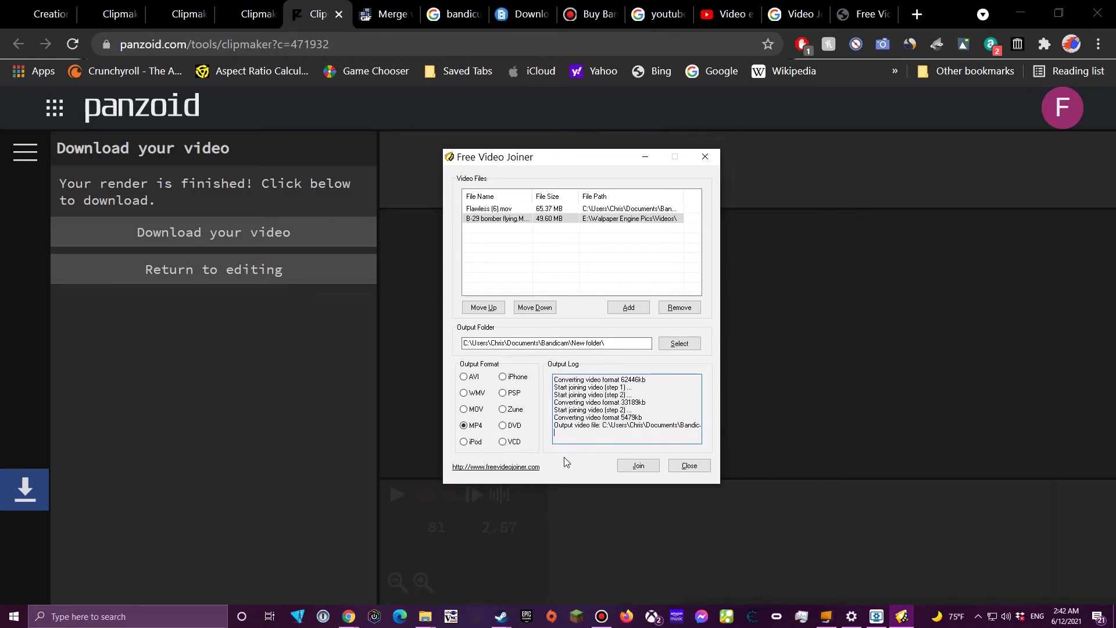
Start joining the two clips, then go up to the New folder and select output.mp4
click(638, 466)
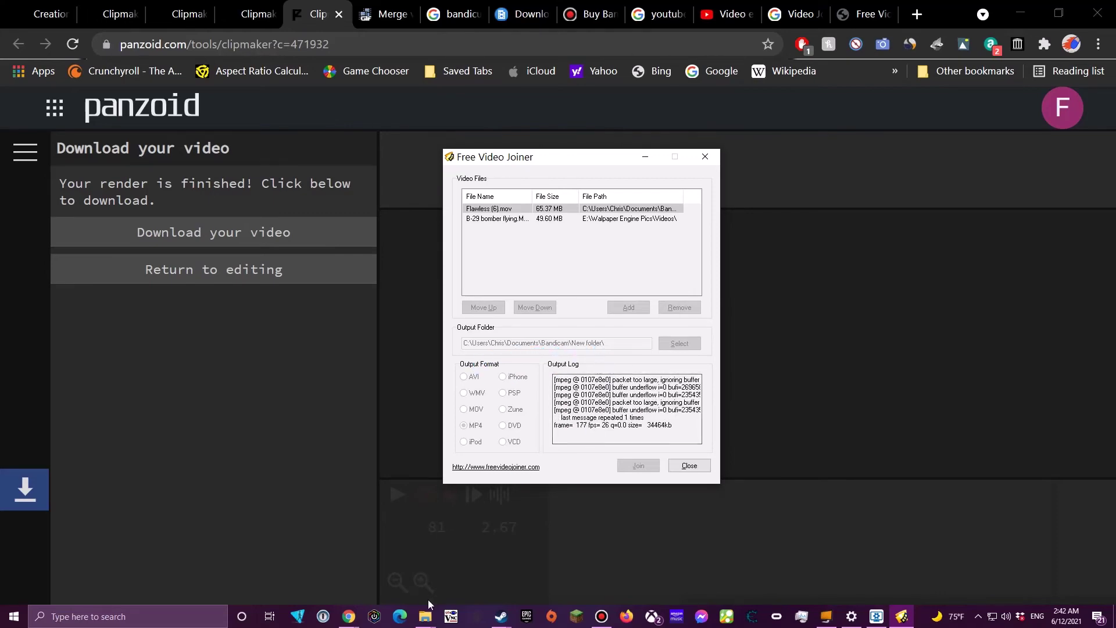
mouse_move(426, 613)
click(569, 564)
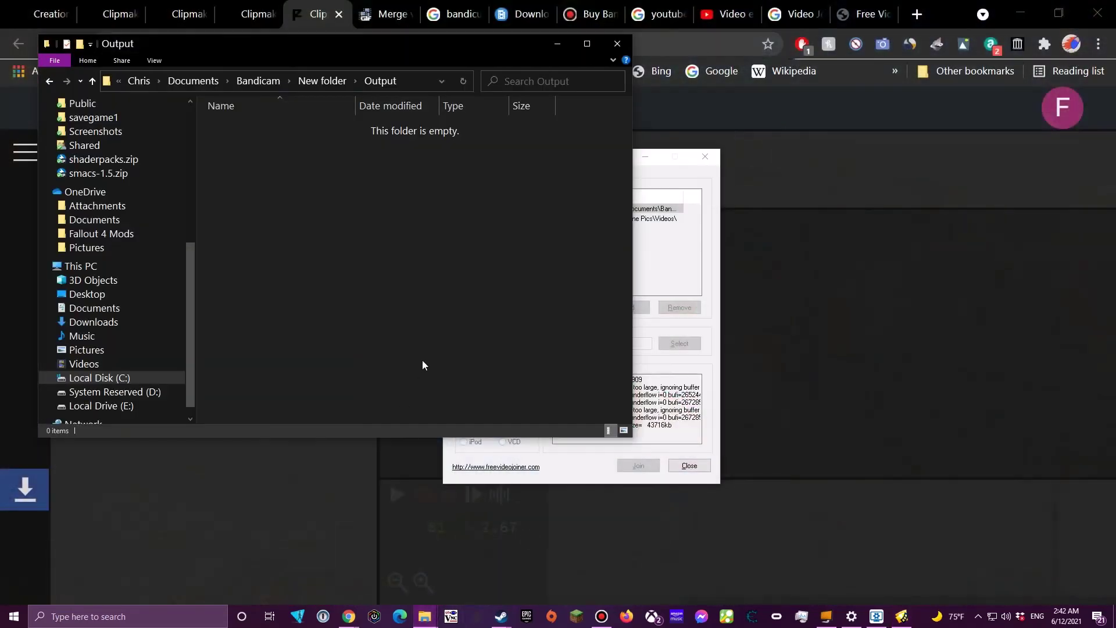
key(alt+Up)
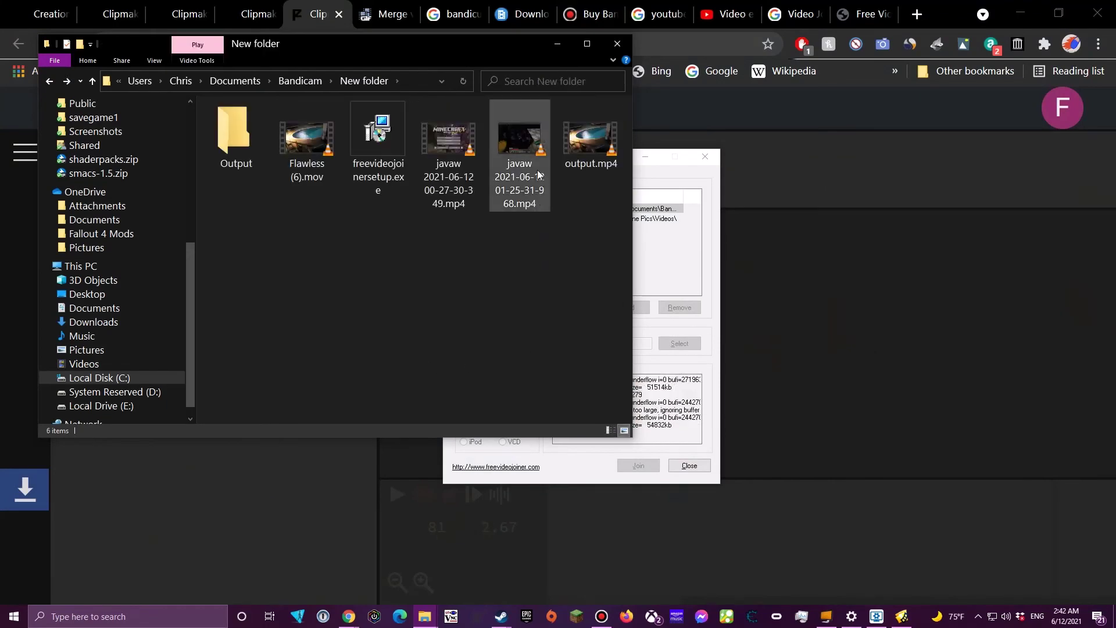
click(585, 142)
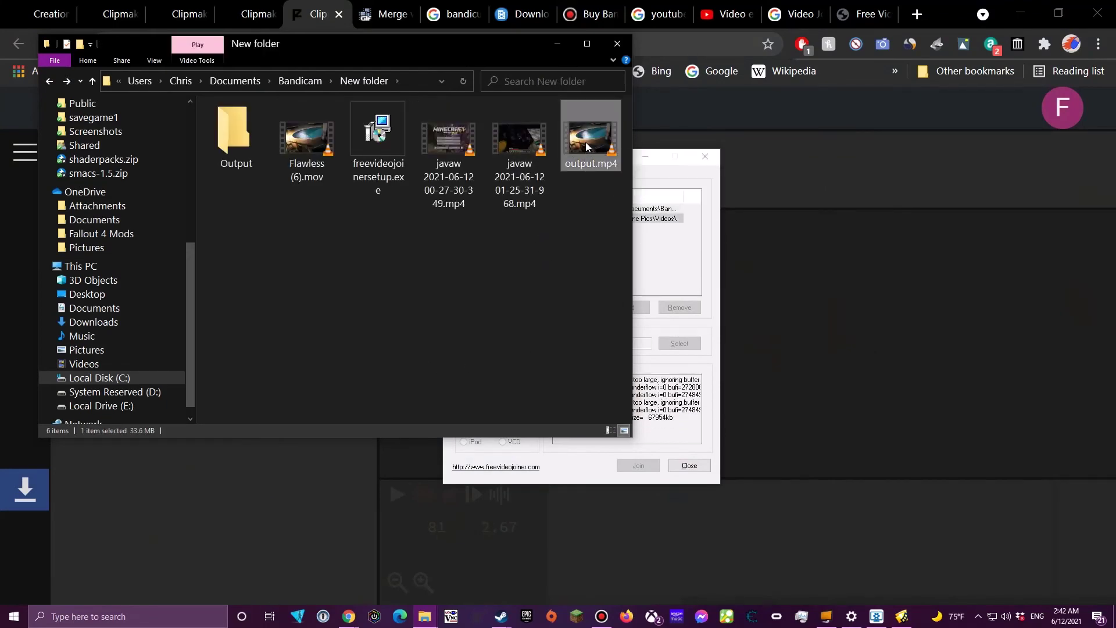
Play the 43-second output.mp4 in VLC, then quit it from the right-click menu
key(Return)
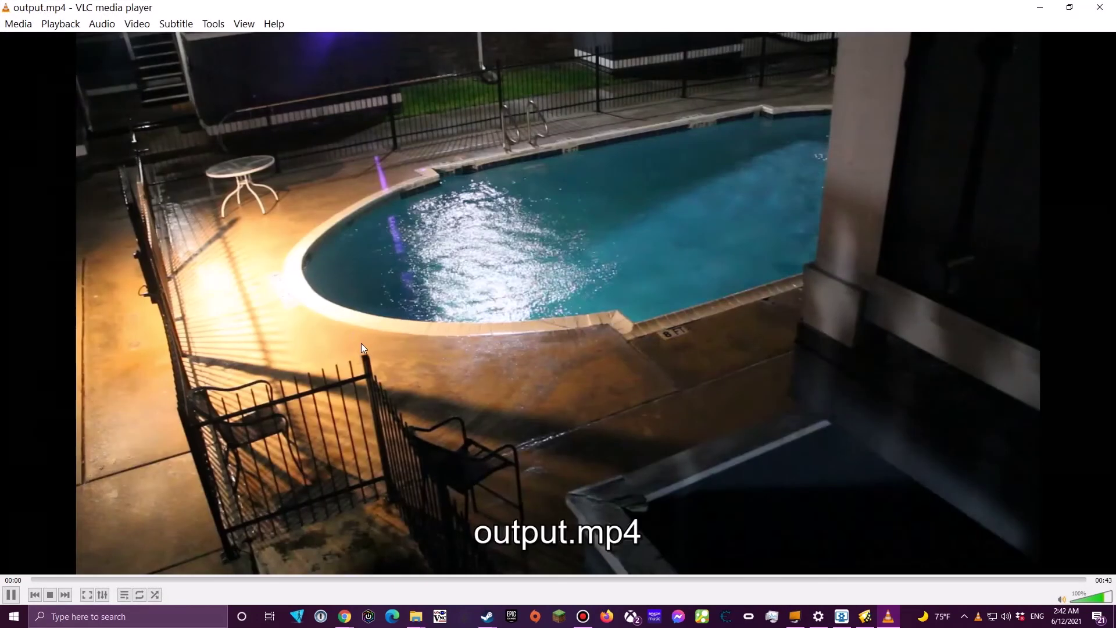
right_click(347, 348)
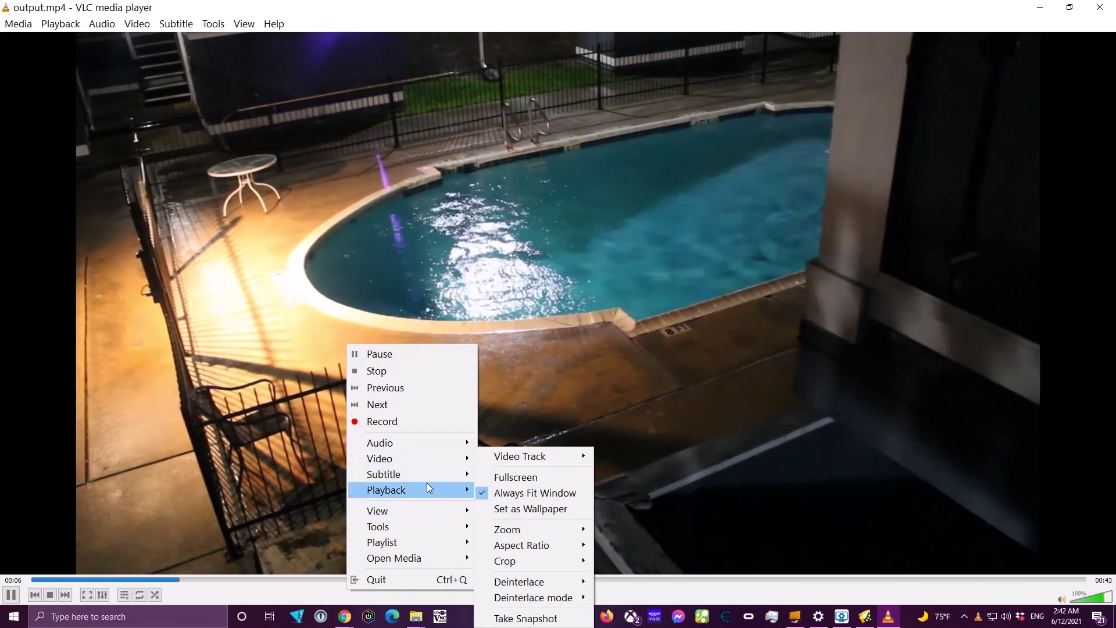
mouse_move(428, 490)
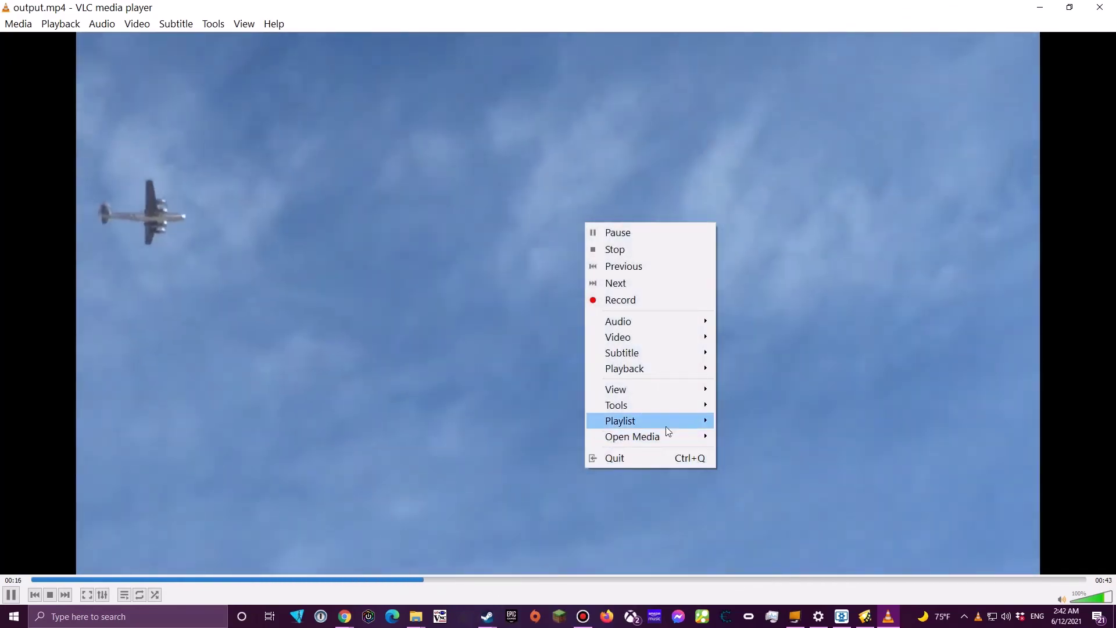
mouse_move(673, 418)
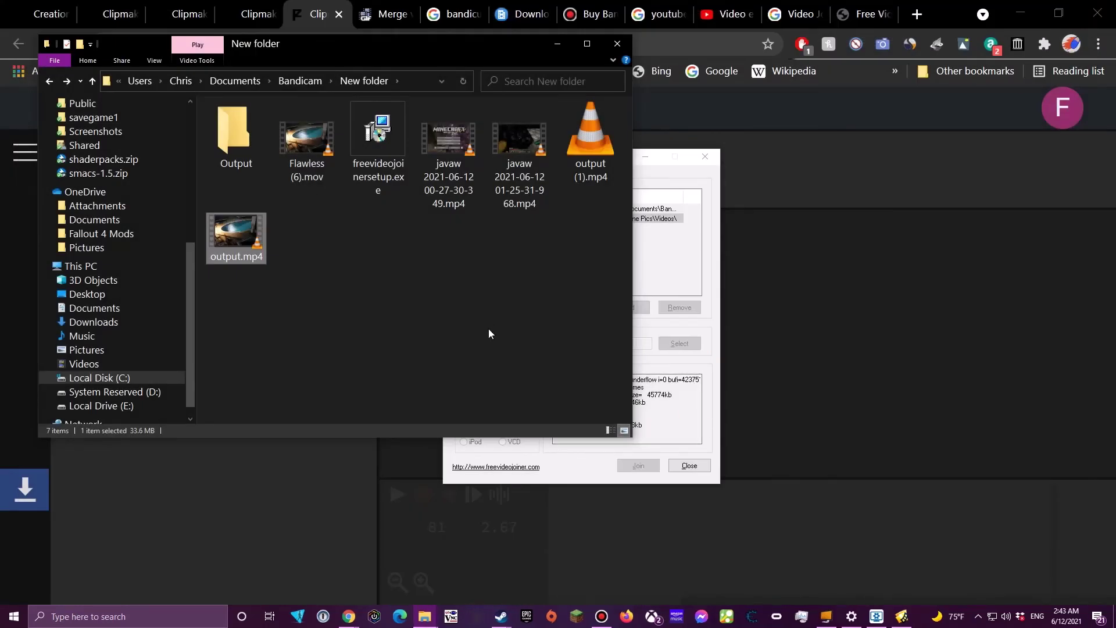
Close Free Video Joiner, permanently delete output (1).mp4, and select the remaining output.mp4
click(569, 465)
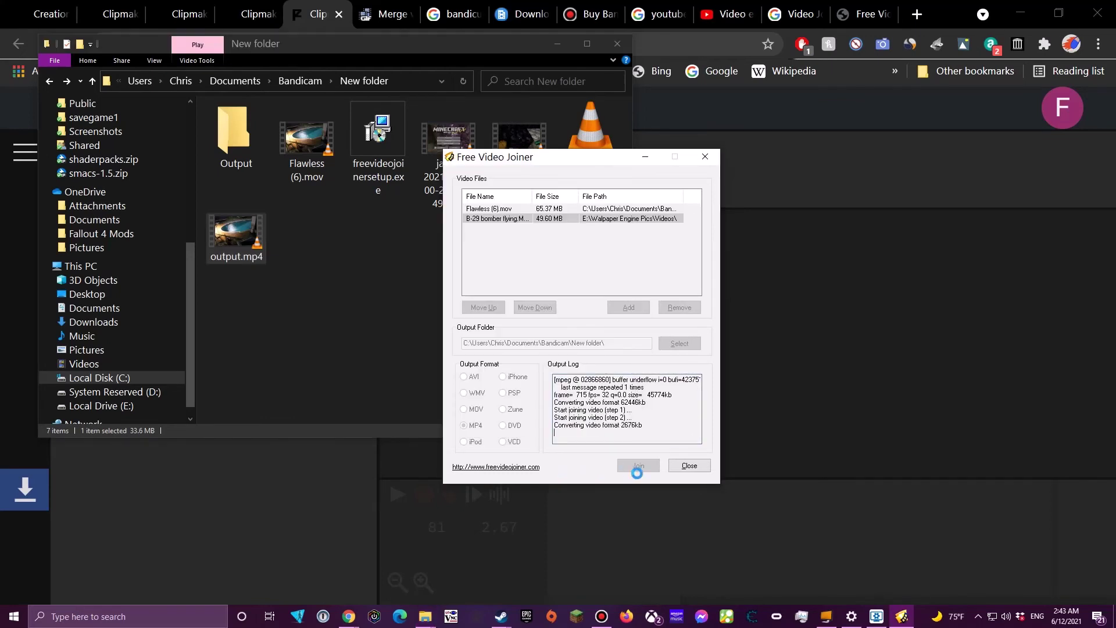
click(690, 465)
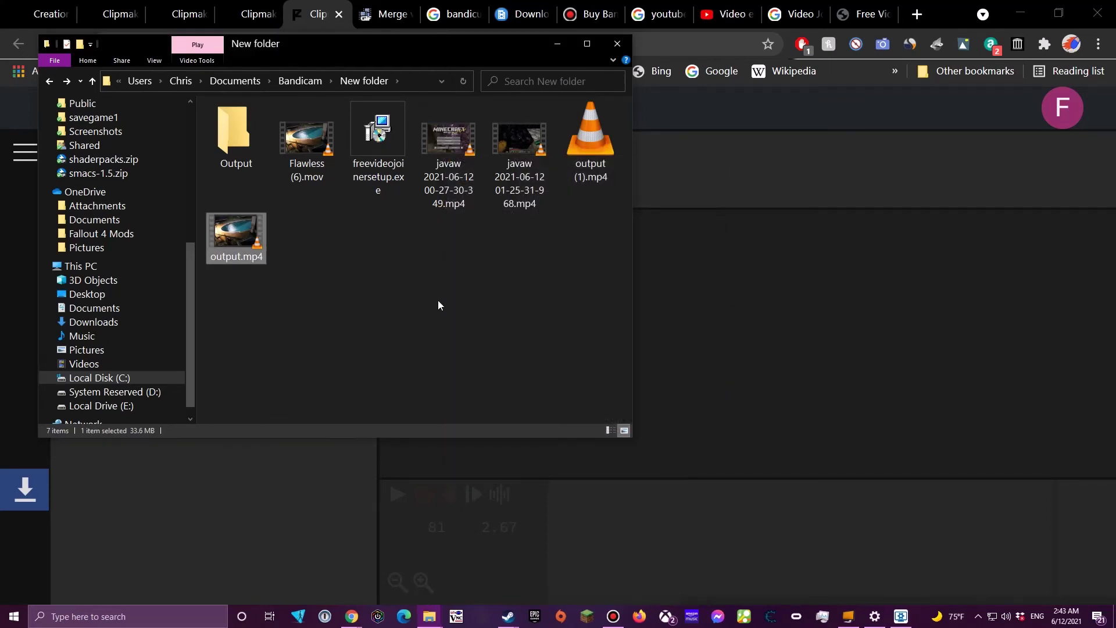
click(585, 165)
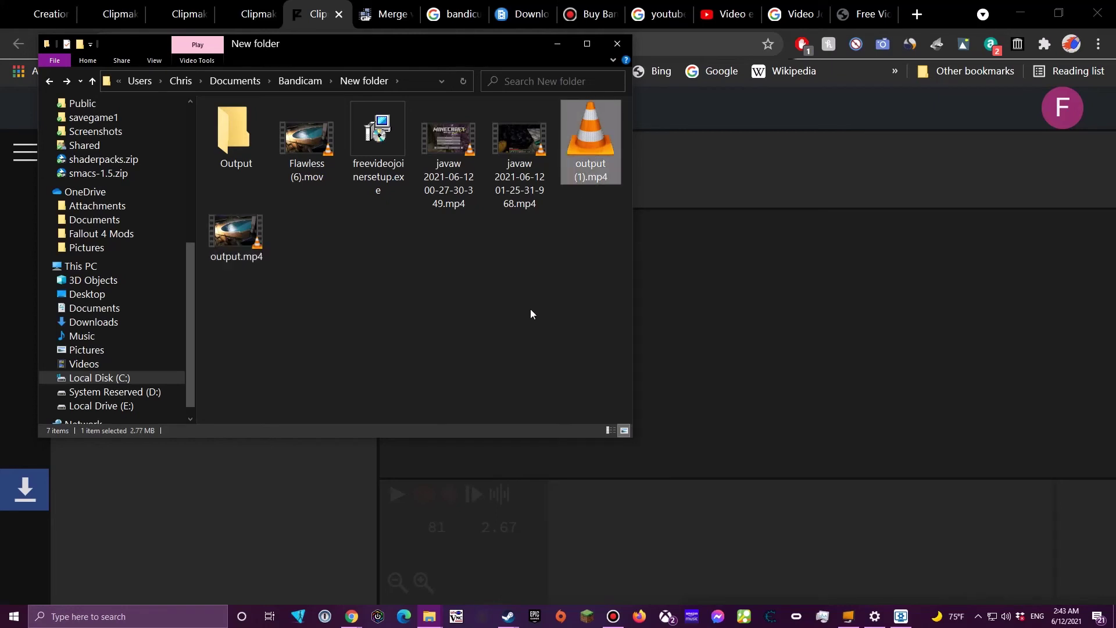
key(shift+Delete)
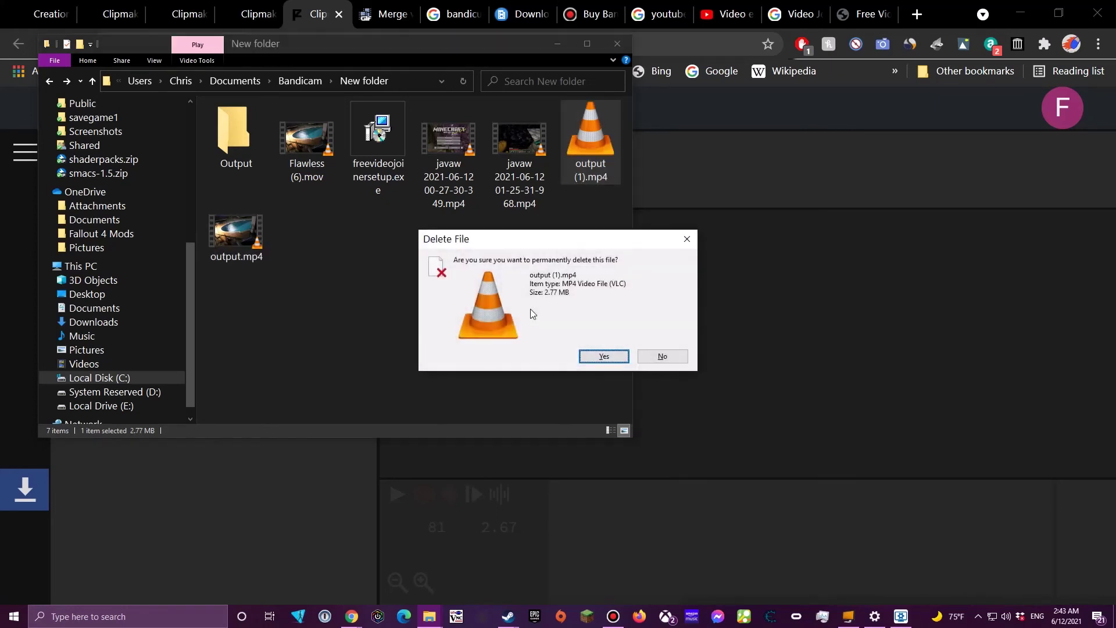
click(603, 356)
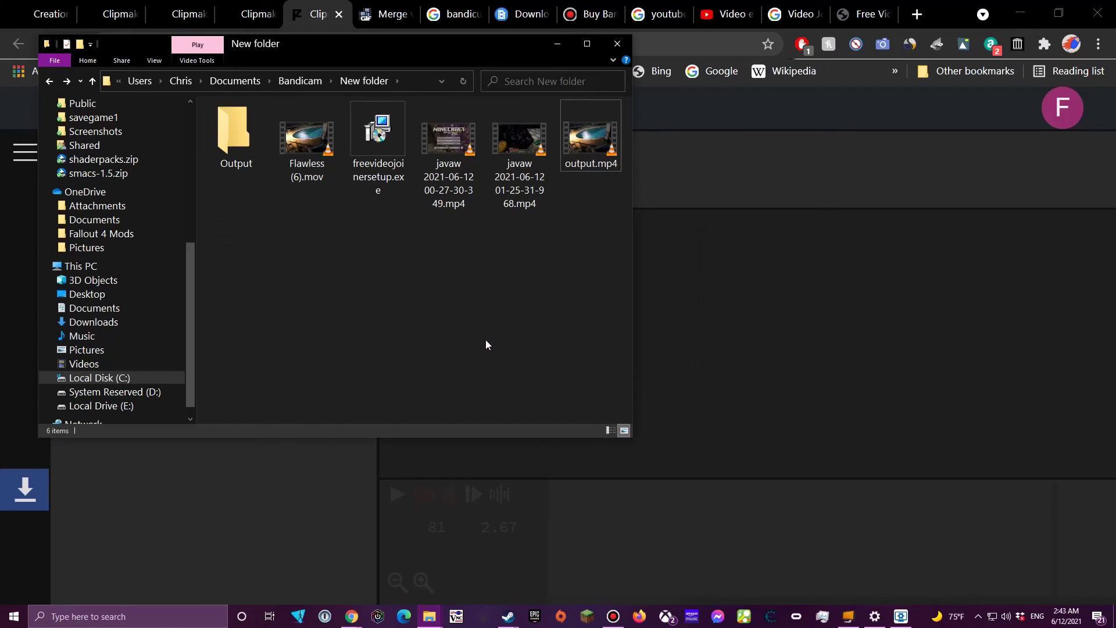
click(582, 143)
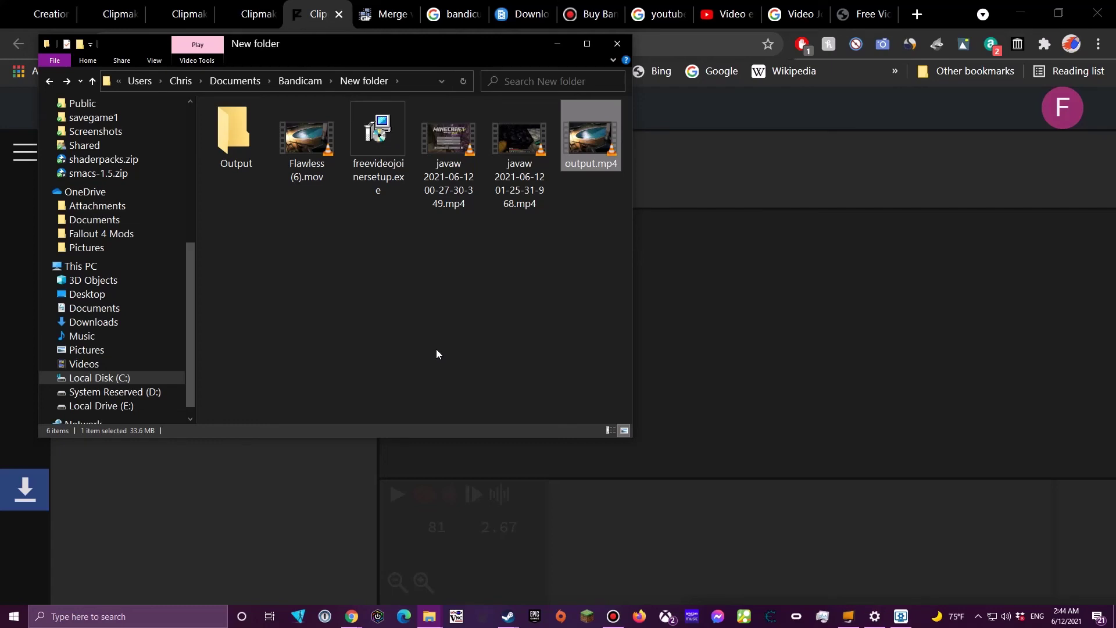
Add a custom blur box in the YouTube Studio editor and move it onto the upper-left window
click(305, 449)
click(724, 11)
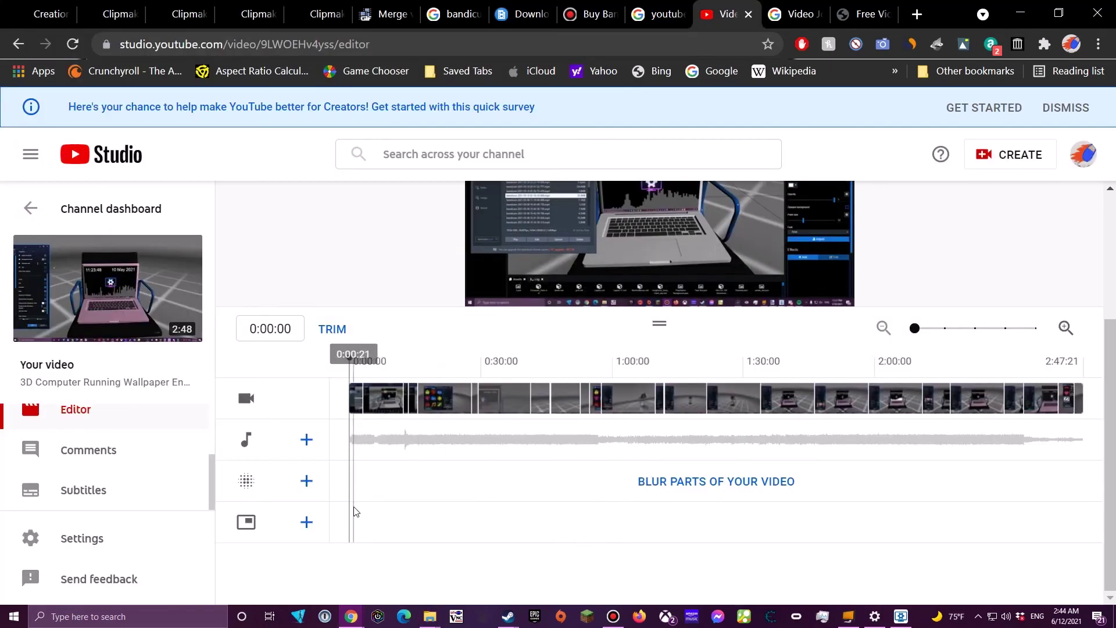
click(306, 481)
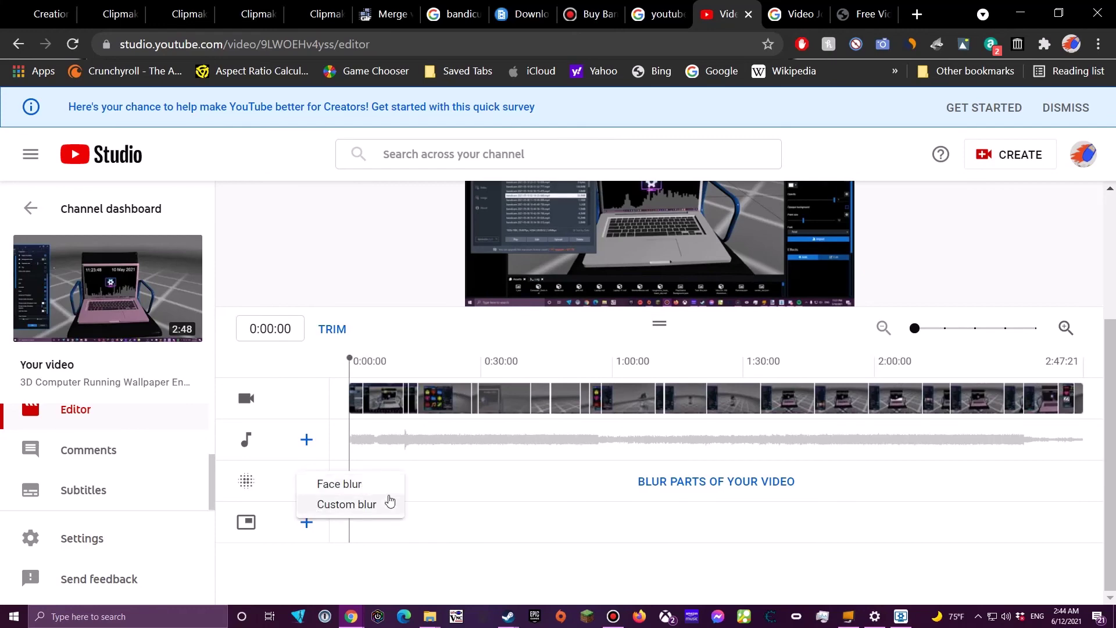
click(375, 506)
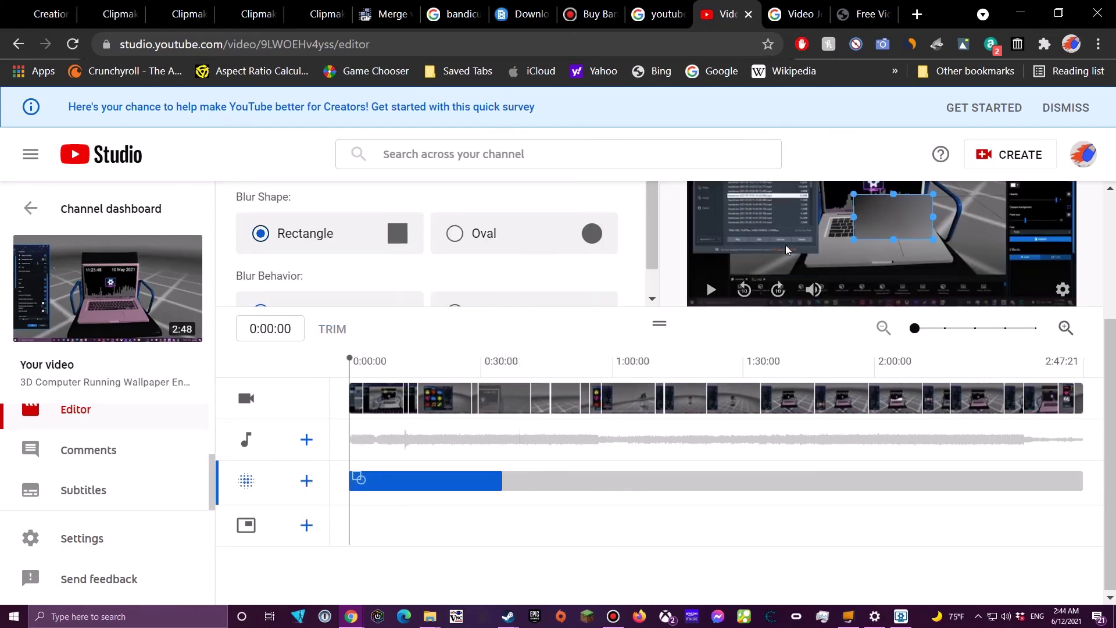
drag(865, 230, 735, 228)
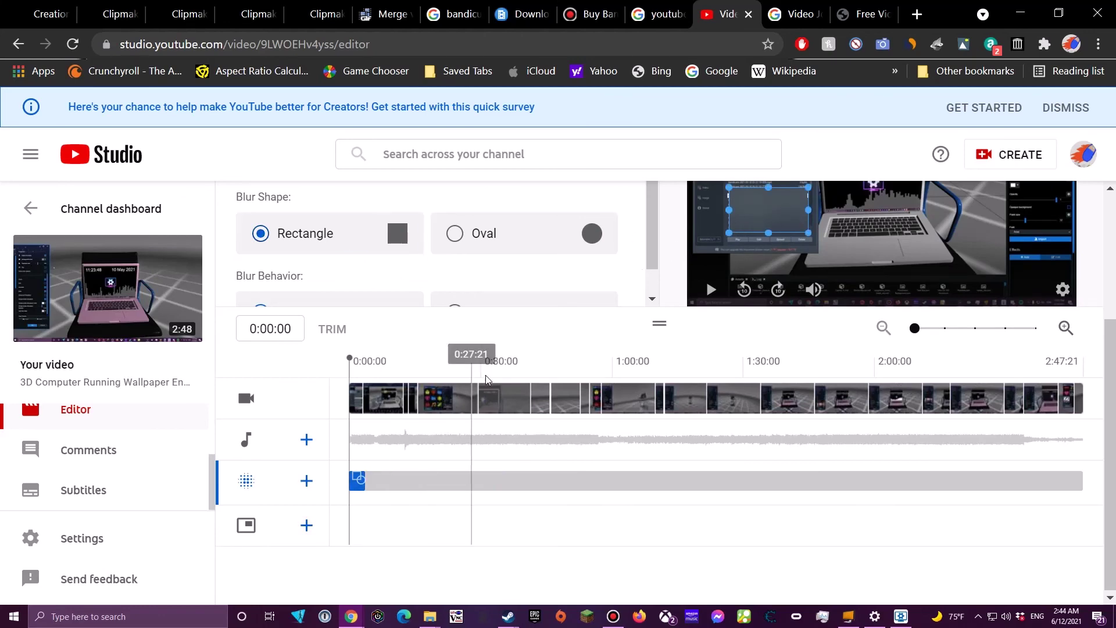
click(481, 356)
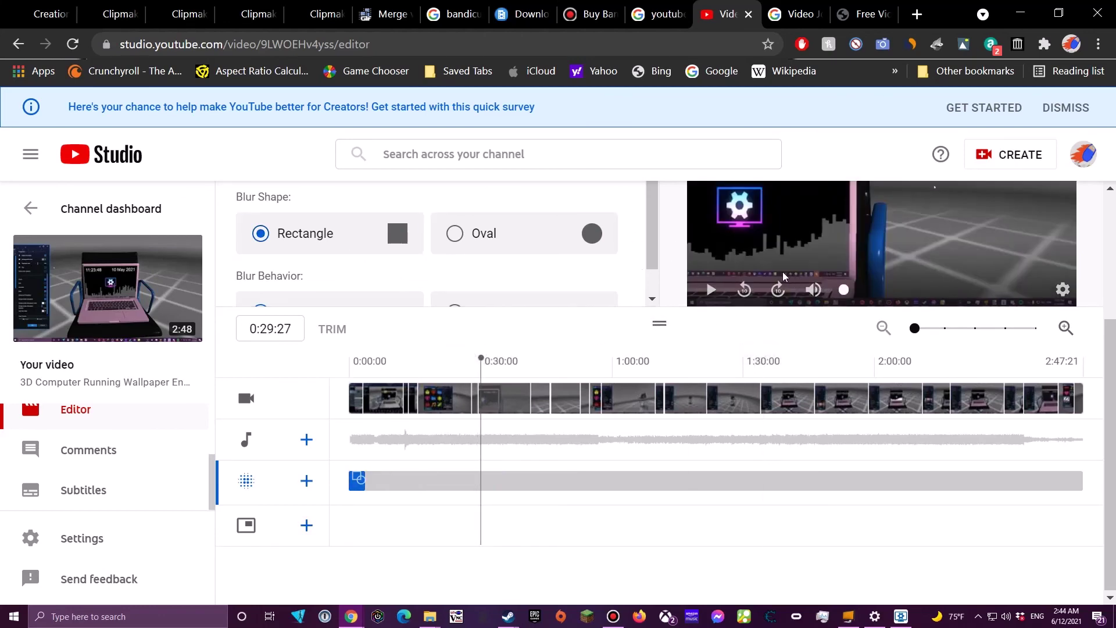
scroll(442, 291, down, 2)
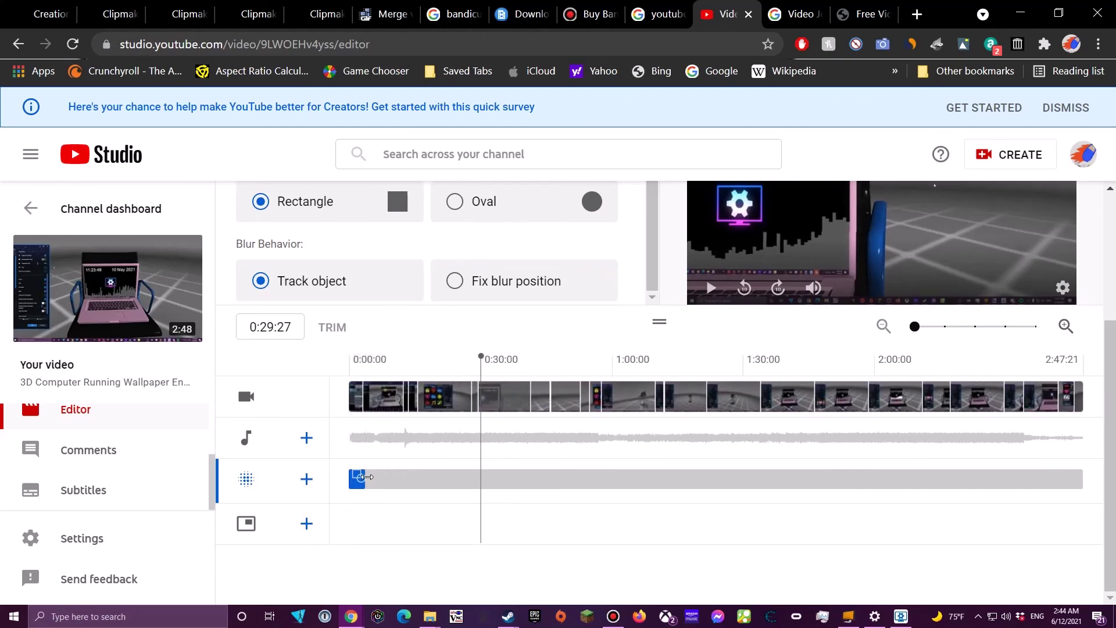
Abandon the blur, leave the editor, and discard the unsaved edits
right_click(359, 480)
key(Escape)
click(306, 478)
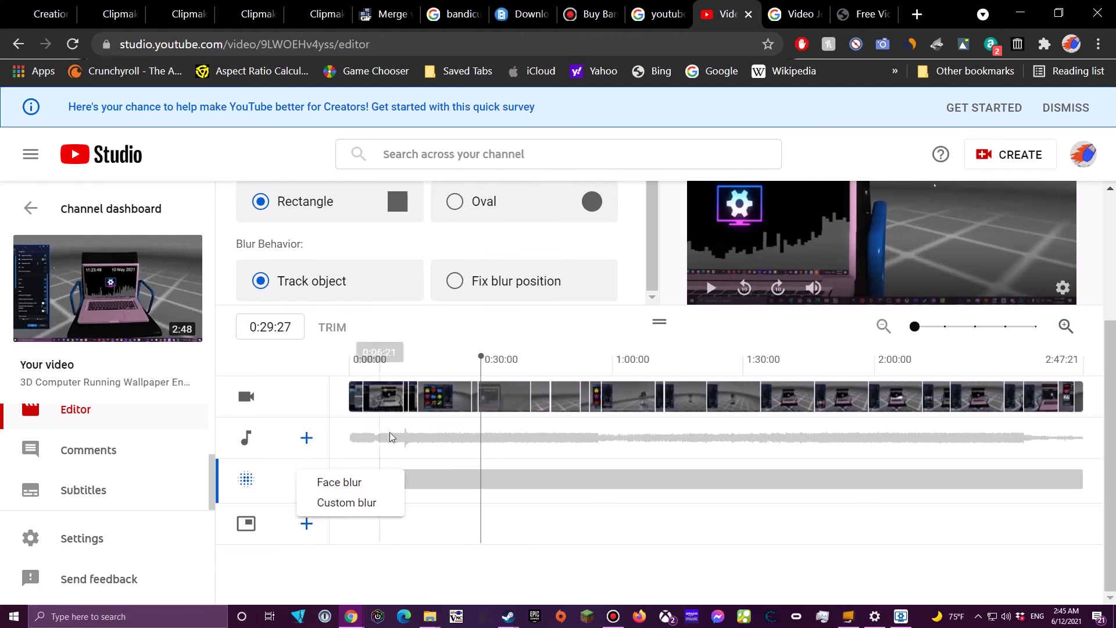
click(429, 486)
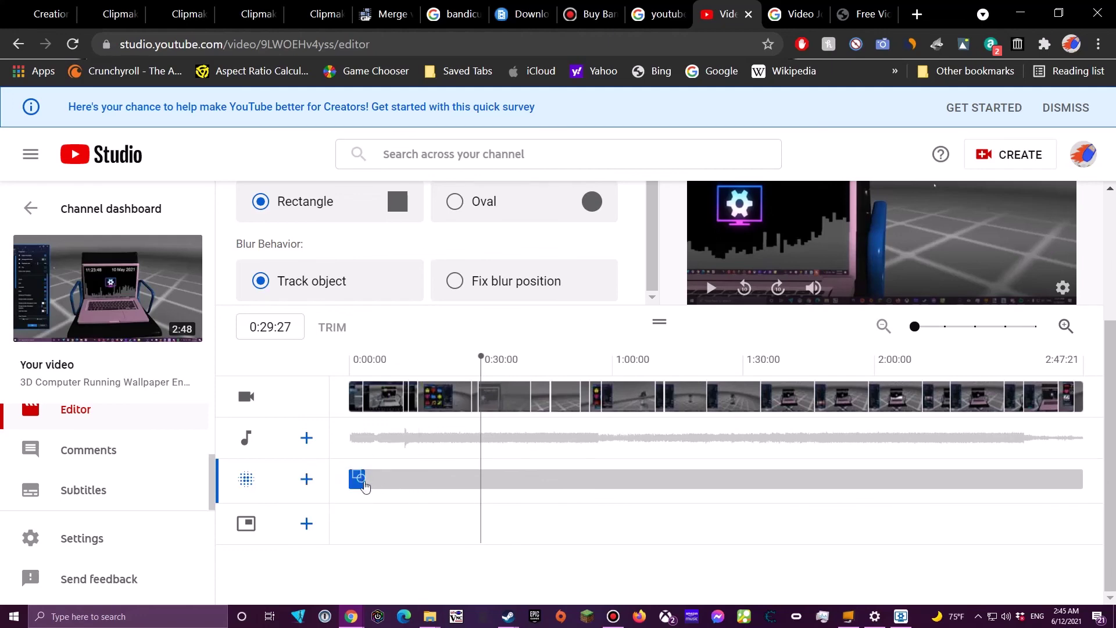
right_click(357, 486)
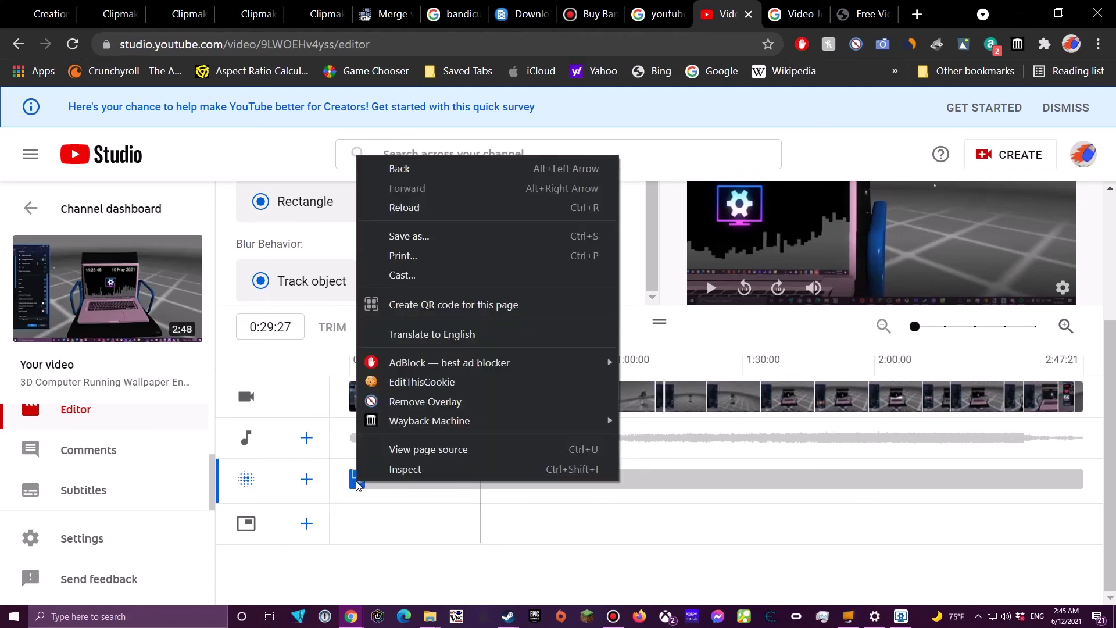
key(alt+Left)
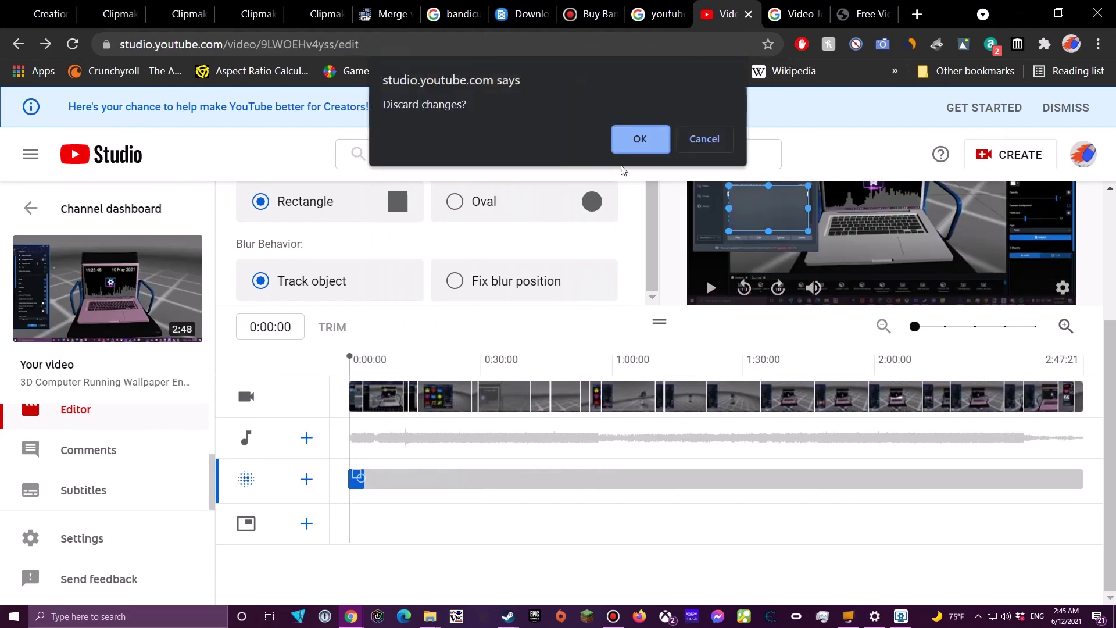
click(639, 139)
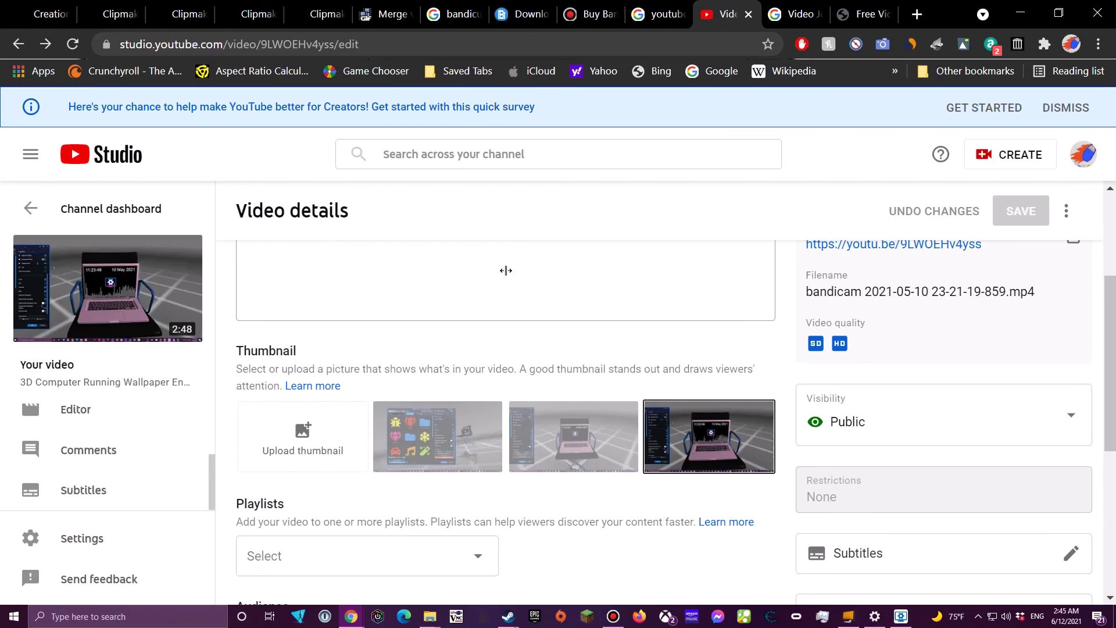
click(606, 621)
Drag the Bandicam window toward the screen centre to show its Videos list
drag(374, 212, 498, 202)
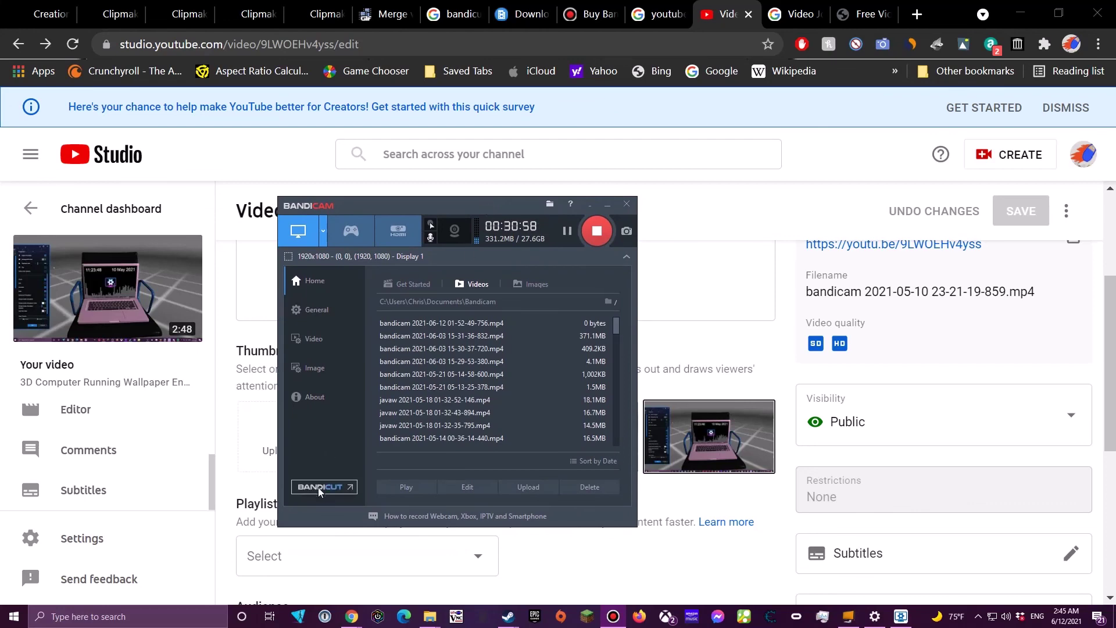